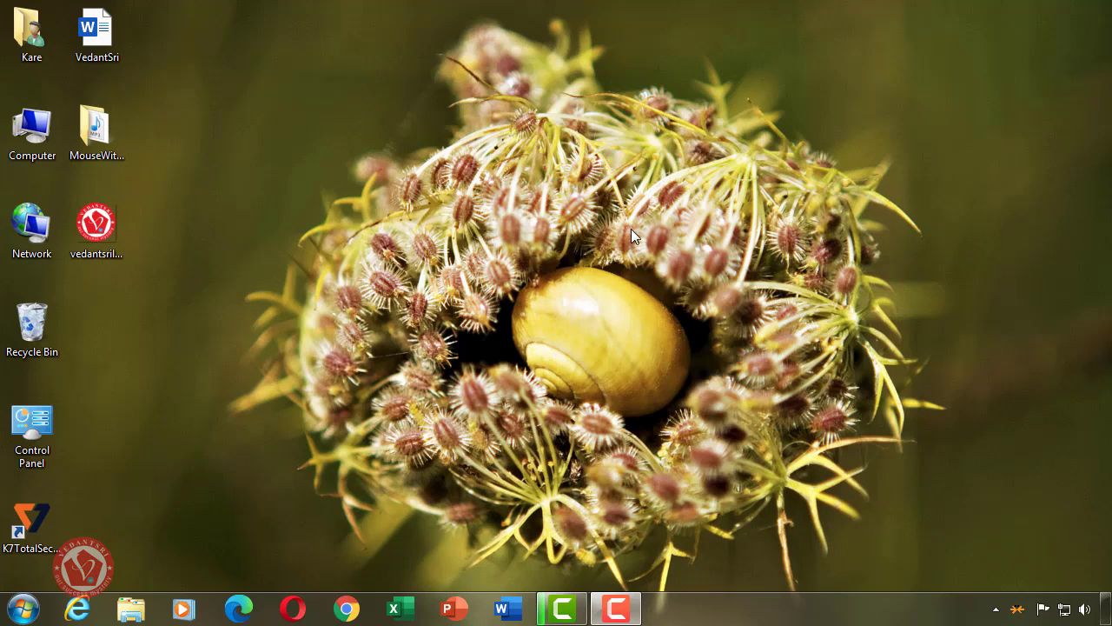
- Launch Microsoft Word with the Run command winword
{"action": "key", "text": "super+r"}
{"action": "left_click", "coordinate": [178, 504]}
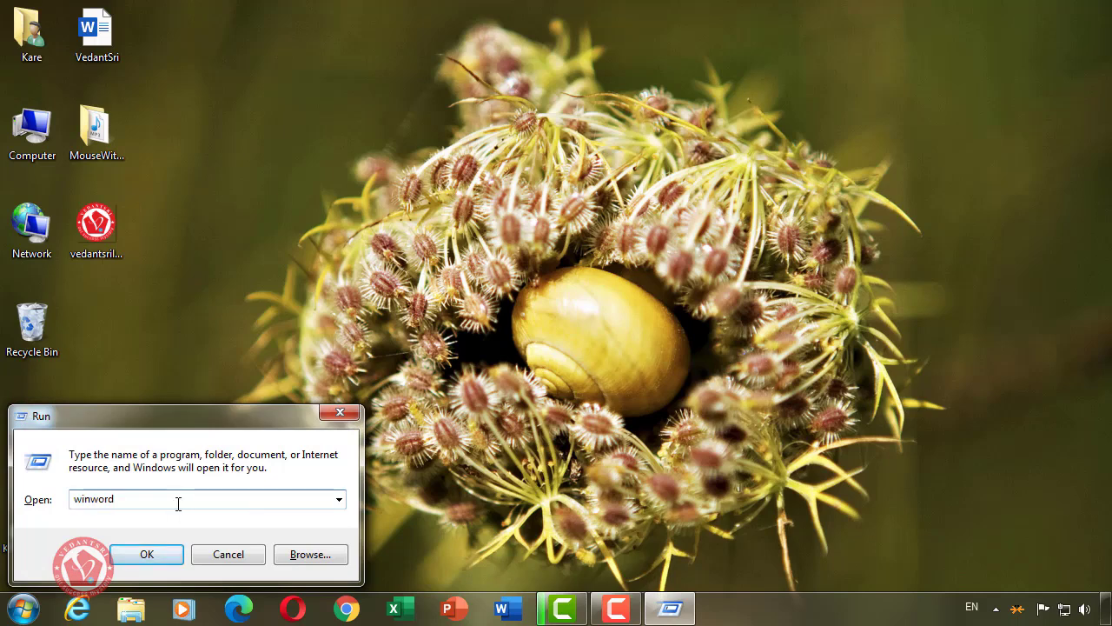
{"action": "left_click_drag", "start_coordinate": [134, 499], "coordinate": [40, 501]}
{"action": "left_click", "coordinate": [144, 499]}
{"action": "left_click", "coordinate": [156, 552]}
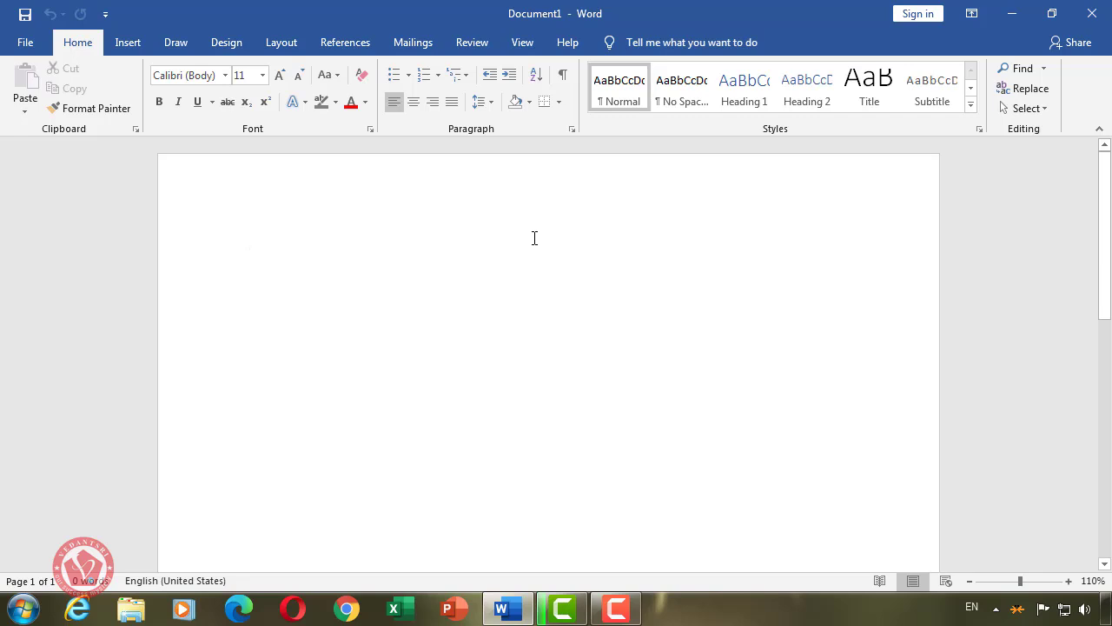
{"action": "left_click", "coordinate": [995, 608]}
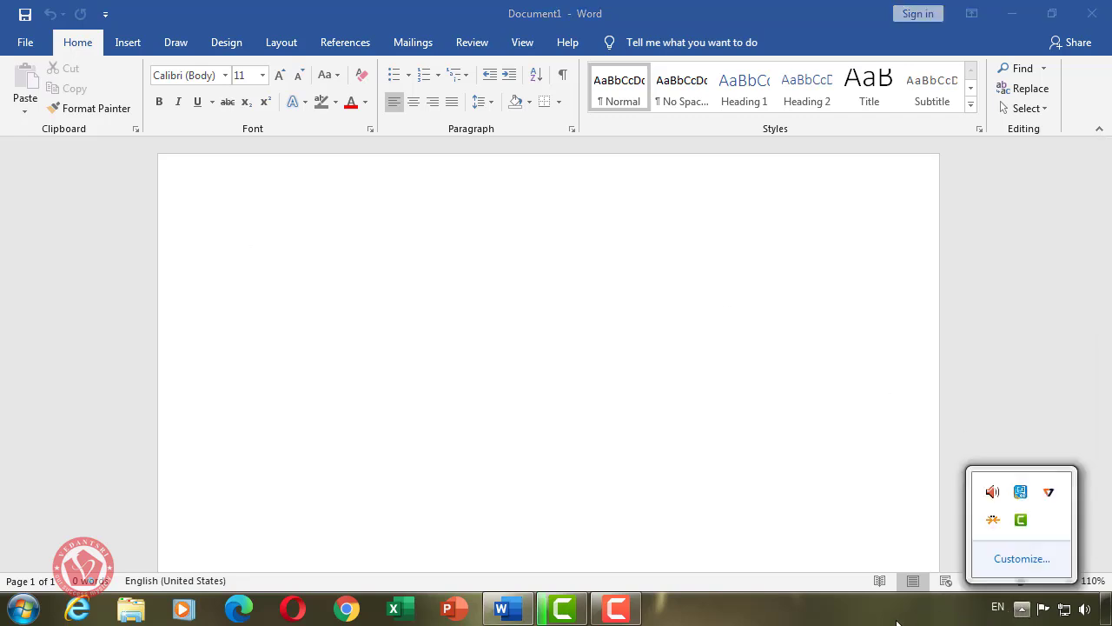
{"action": "left_click", "coordinate": [754, 446]}
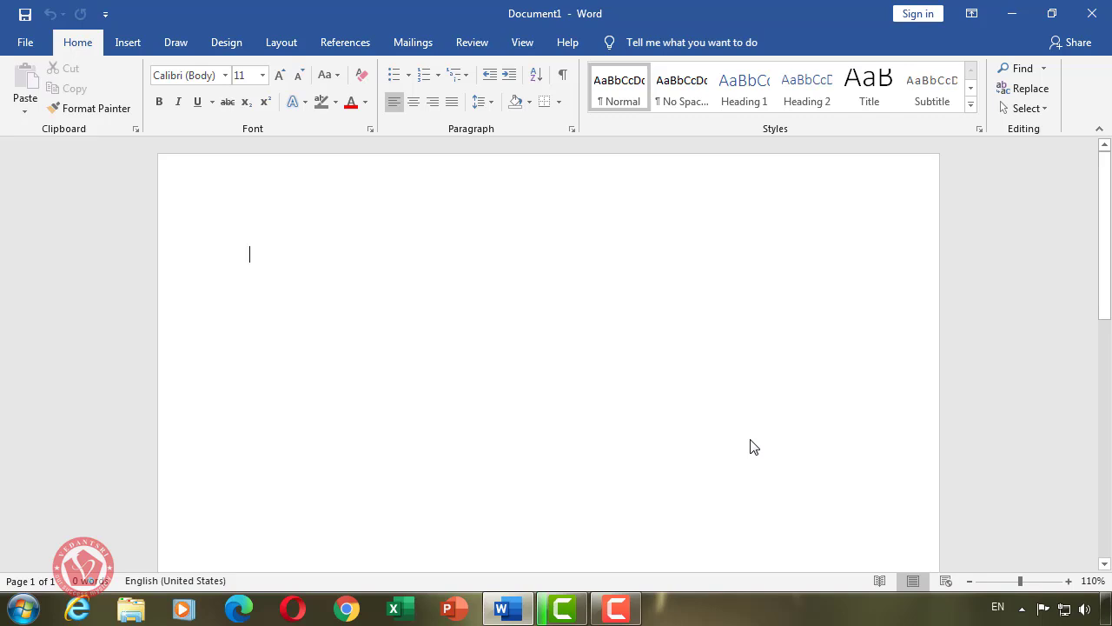
- Write "My name is" in the blank document, enlarge it to 26 pt and add a lowercase first name
{"action": "type", "text": "My name is"}
{"action": "key", "text": "ctrl+a"}
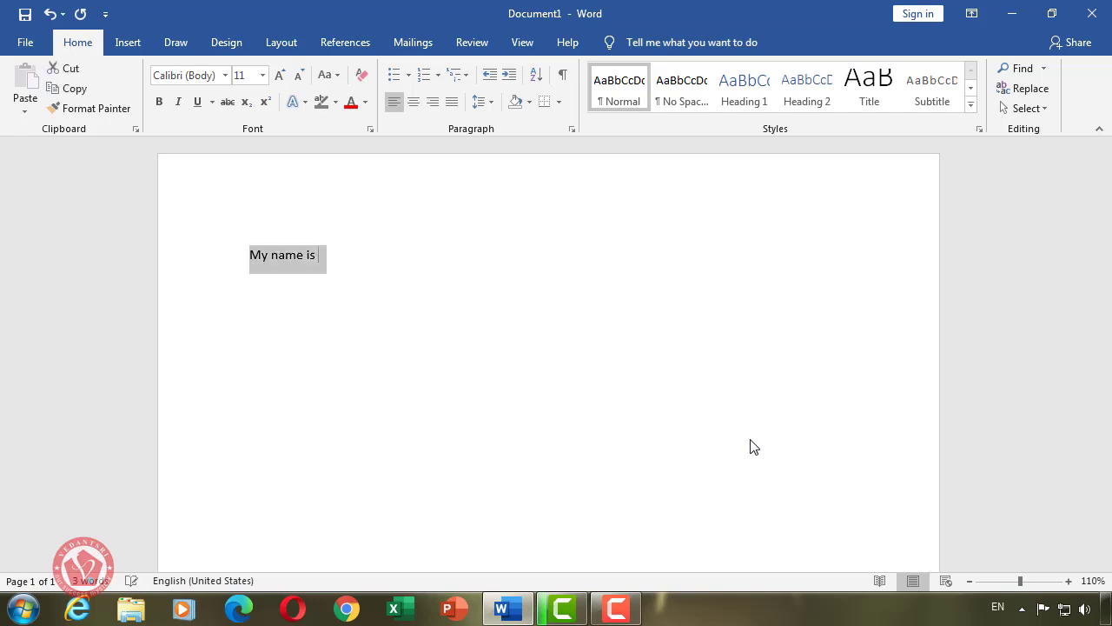
{"action": "key", "text": "ctrl+shift+period"}
{"action": "key", "text": "ctrl+shift+period"}
{"action": "key", "text": "ctrl+shift+period"}
{"action": "key", "text": "ctrl+shift+period"}
{"action": "key", "text": "ctrl+shift+period"}
{"action": "key", "text": "ctrl+shift+period"}
{"action": "key", "text": "ctrl+shift+period"}
{"action": "key", "text": "ctrl+shift+period"}
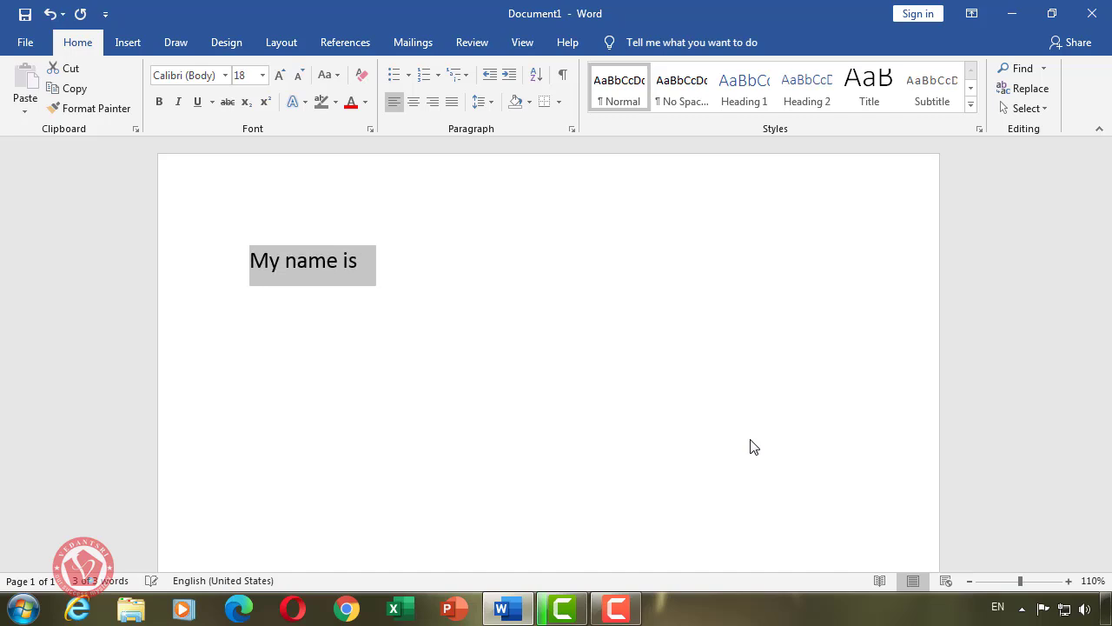
{"action": "key", "text": "End"}
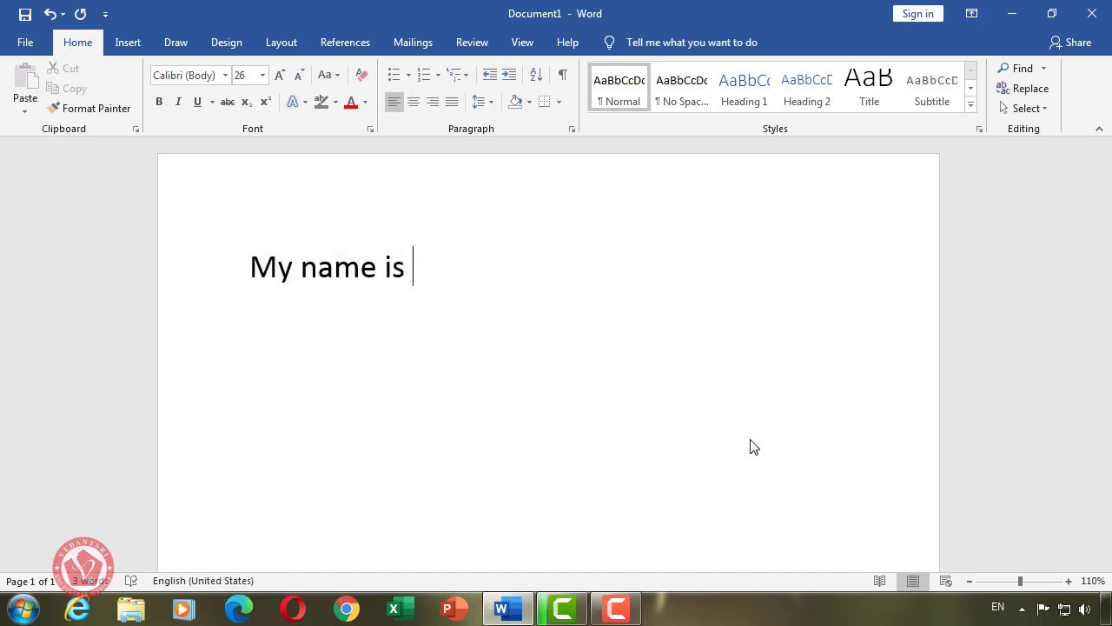
{"action": "type", "text": "shyam"}
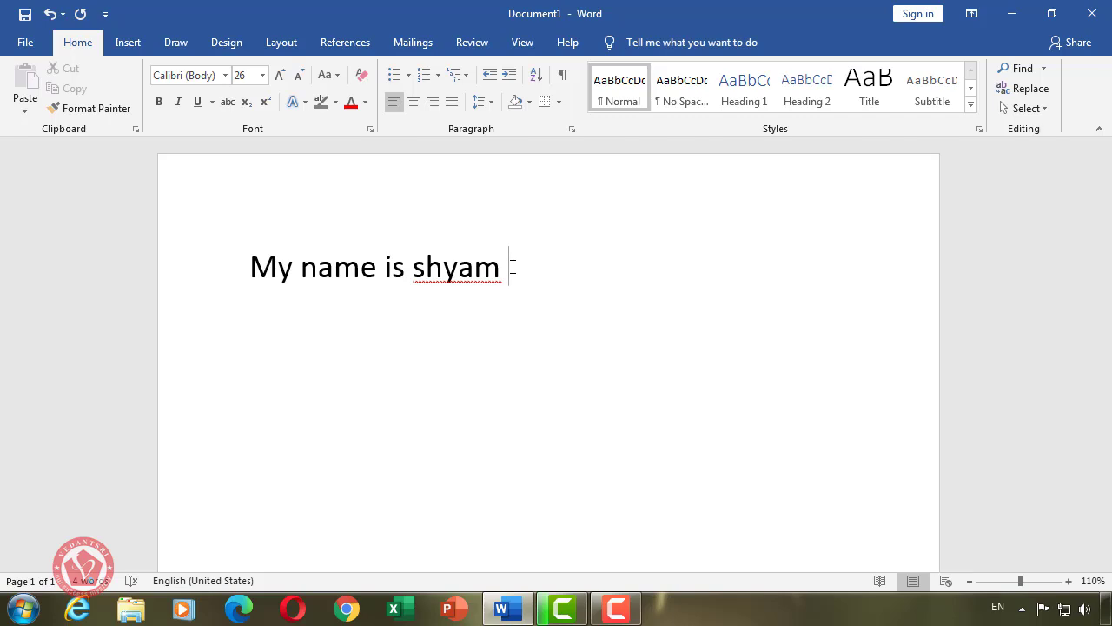
- Replace the verb "is" with "are" and end the sentence with a full stop
{"action": "key", "text": "BackSpace"}
{"action": "key", "text": "Left"}
{"action": "key", "text": "Left"}
{"action": "key", "text": "Left"}
{"action": "key", "text": "Left"}
{"action": "key", "text": "Left"}
{"action": "key", "text": "Left"}
{"action": "key", "text": "Left"}
{"action": "key", "text": "Right"}
{"action": "key", "text": "shift+Left"}
{"action": "key", "text": "shift+Left"}
{"action": "type", "text": "are"}
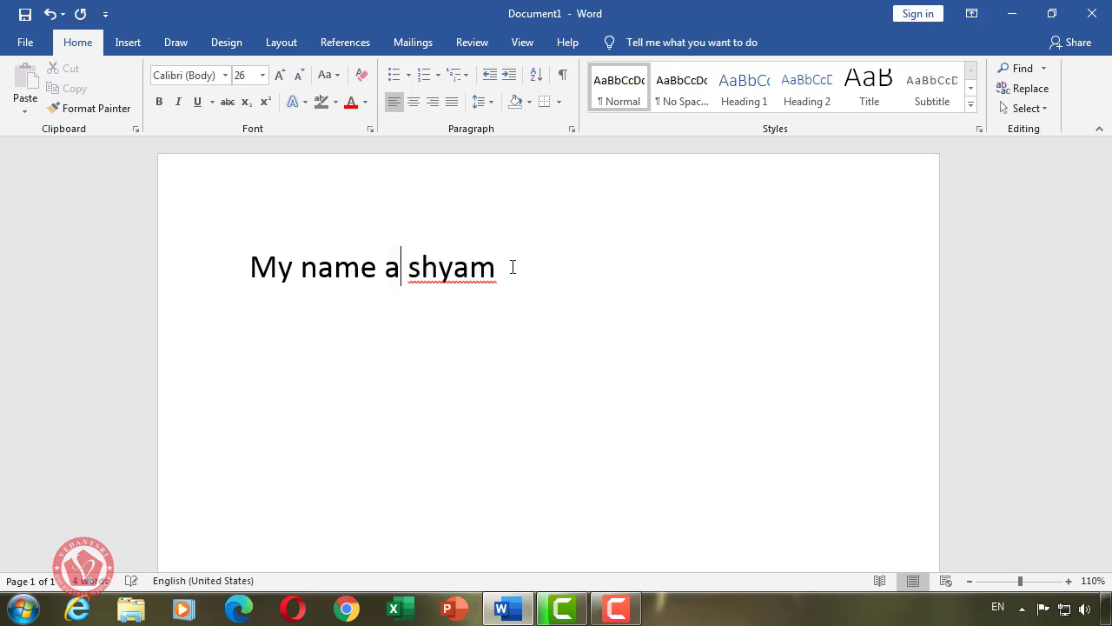
{"action": "key", "text": "Right"}
{"action": "key", "text": "Right"}
{"action": "key", "text": "Right"}
{"action": "key", "text": "Right"}
{"action": "key", "text": "Right"}
{"action": "key", "text": "Right"}
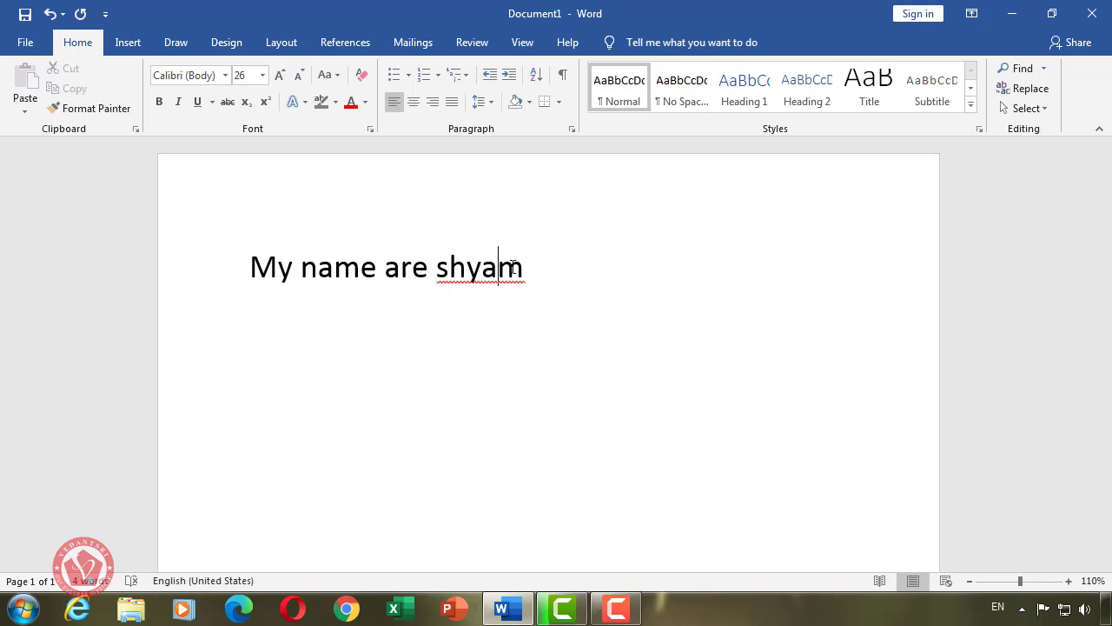
{"action": "key", "text": "BackSpace"}
{"action": "type", "text": "."}
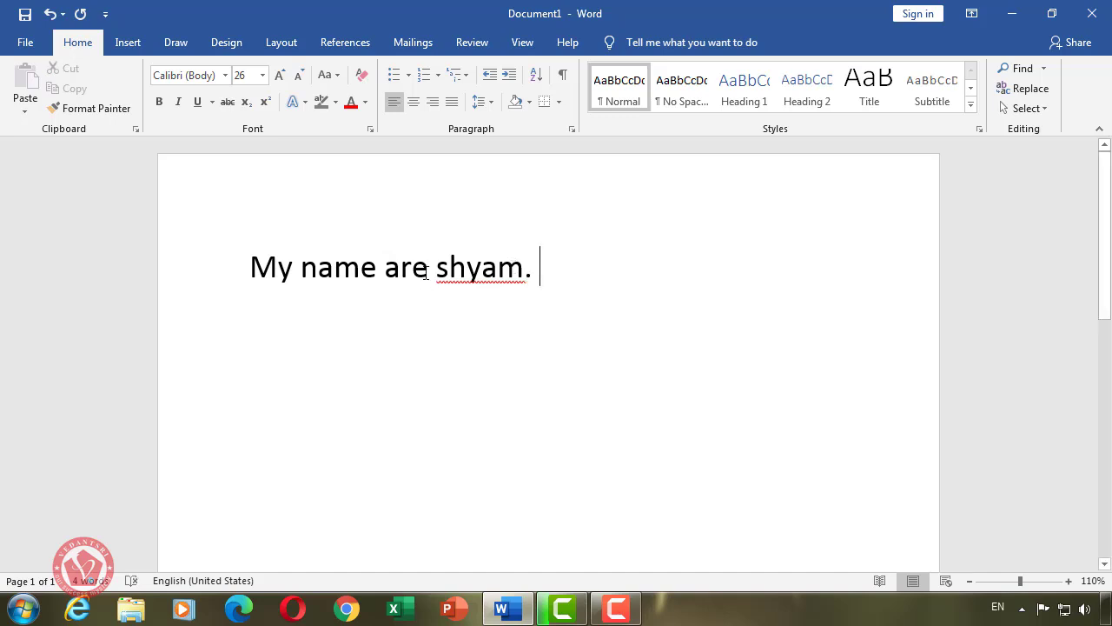
- Change the sentence's noun to "names" and its verb back to "is" to provoke a grammar mark
{"action": "left_click_drag", "start_coordinate": [430, 267], "coordinate": [384, 267]}
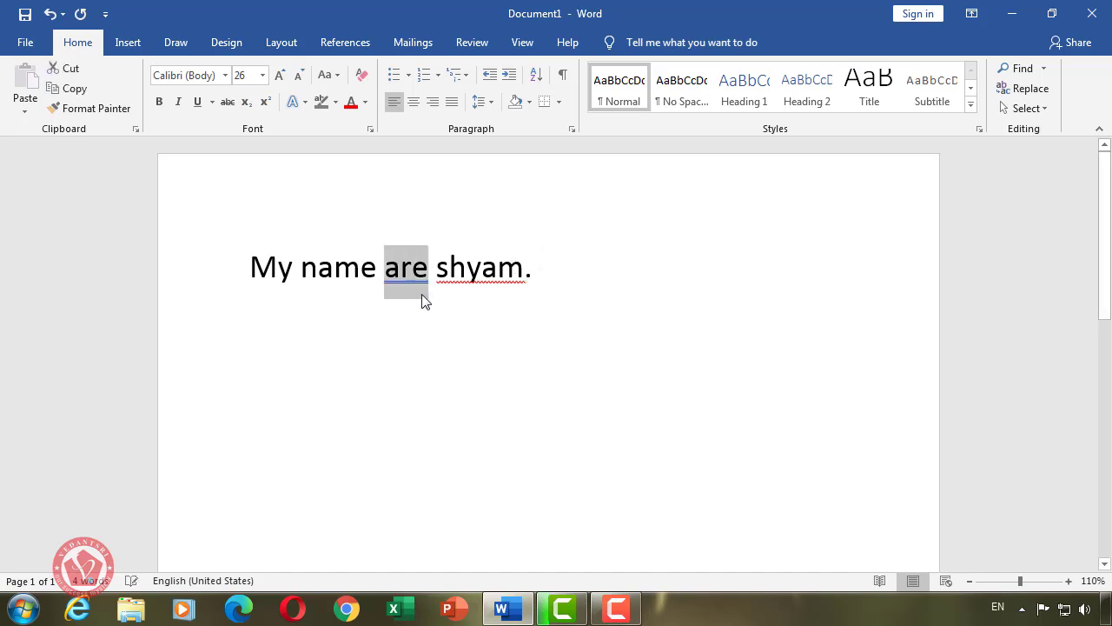
{"action": "left_click", "coordinate": [376, 270]}
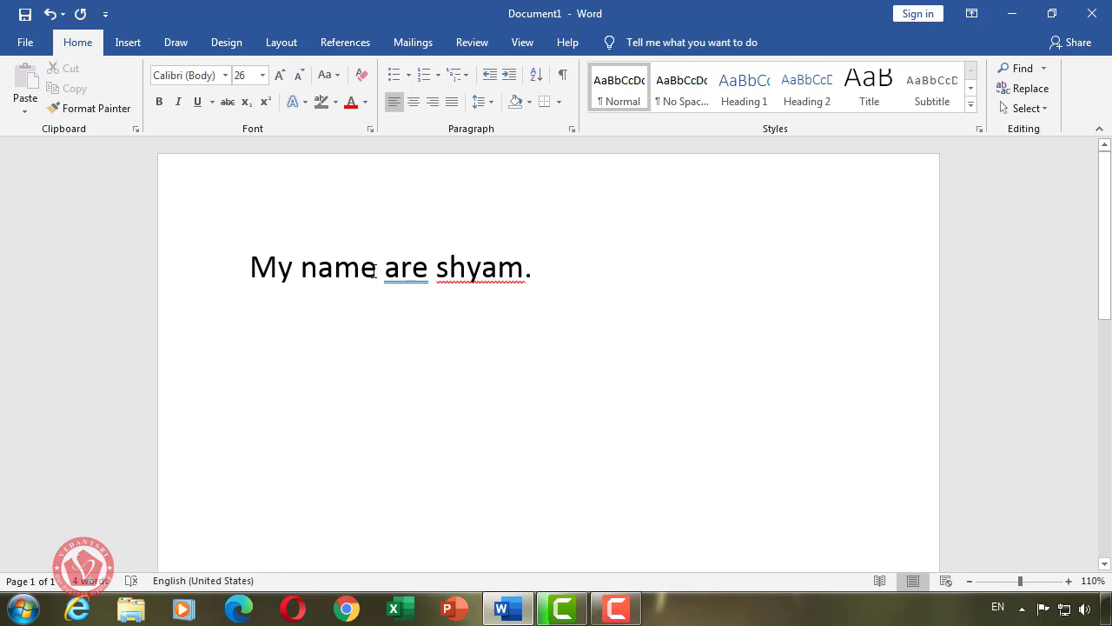
{"action": "type", "text": "s"}
{"action": "left_click_drag", "start_coordinate": [442, 268], "coordinate": [397, 267]}
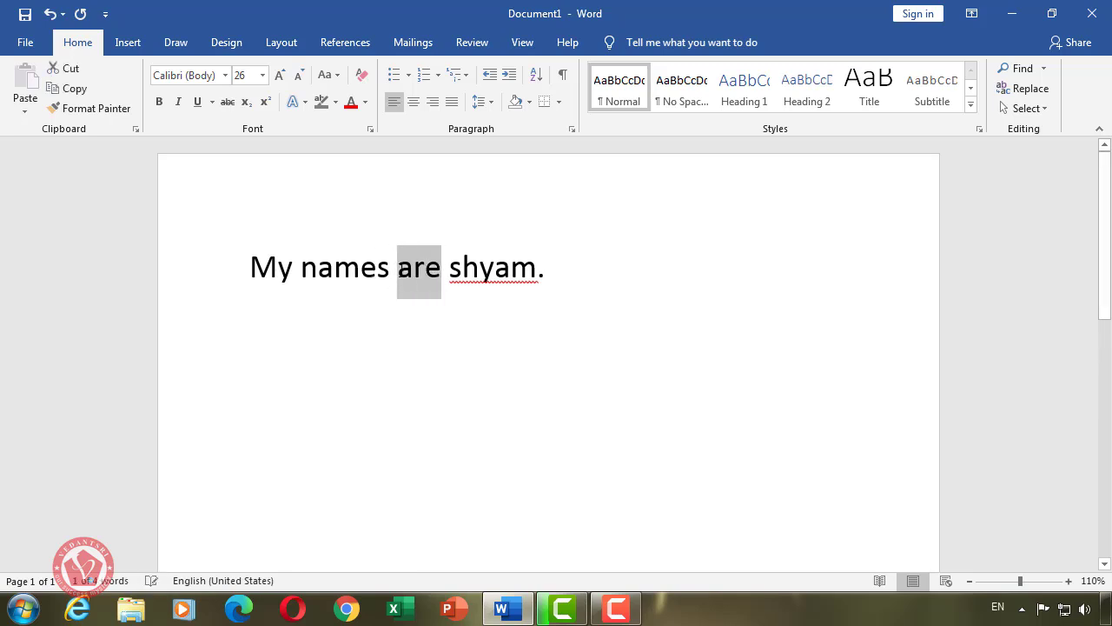
{"action": "type", "text": "is"}
{"action": "left_click", "coordinate": [550, 286]}
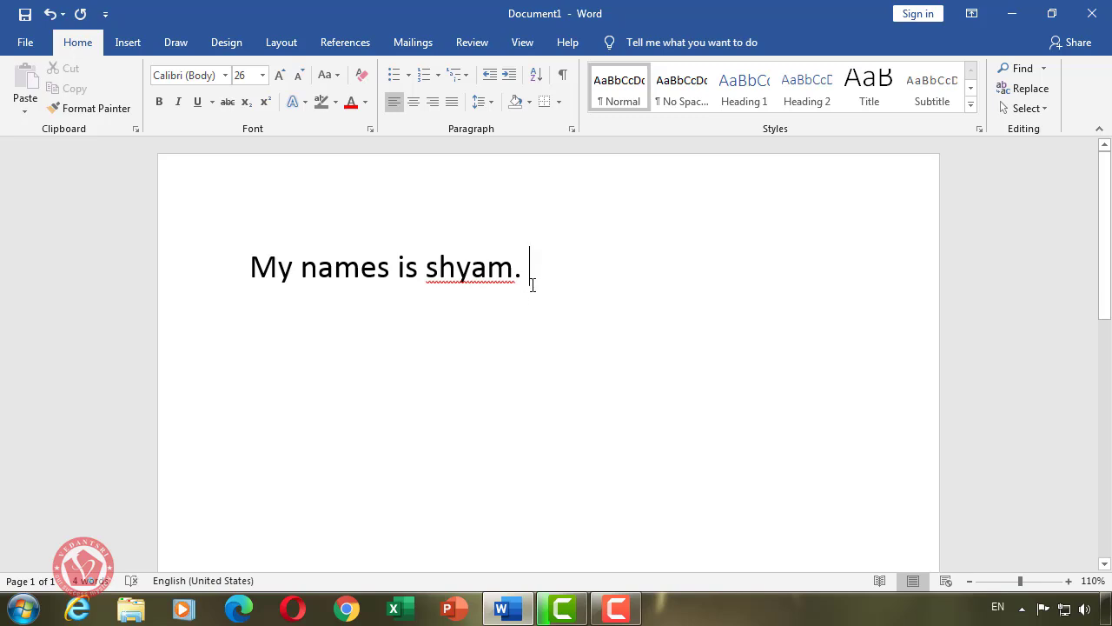
{"action": "type", "text": "I"}
{"action": "key", "text": "BackSpace"}
{"action": "key", "text": "BackSpace"}
{"action": "key", "text": "BackSpace"}
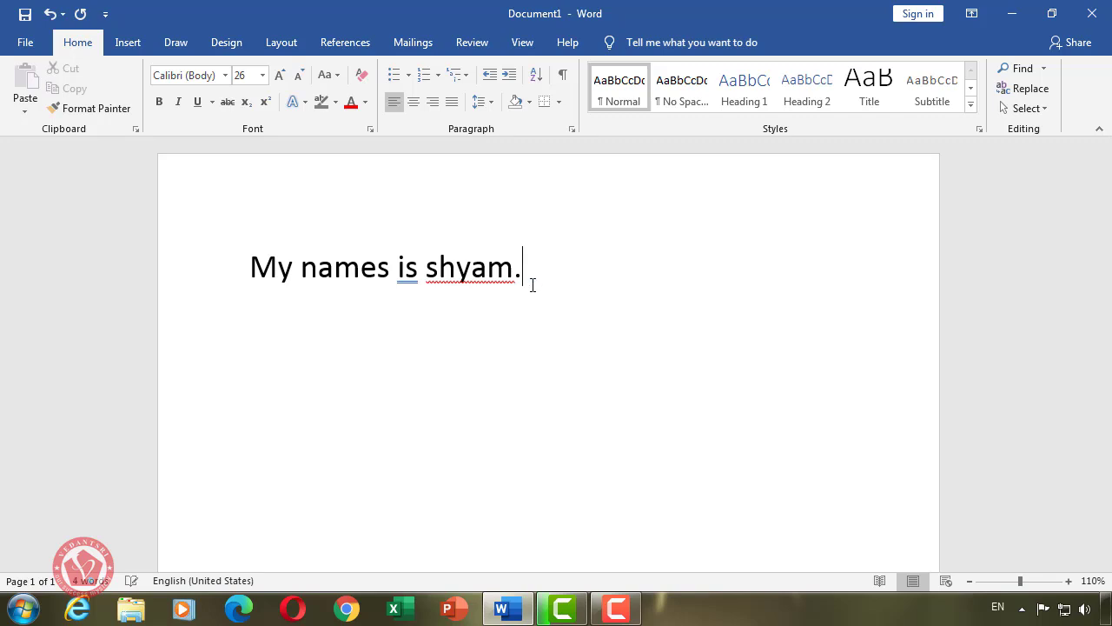
- Examine the grammar mark under "is" and the spelling mark under the first name
{"action": "left_click", "coordinate": [412, 277]}
{"action": "double_click", "coordinate": [412, 276]}
{"action": "left_click", "coordinate": [404, 277]}
{"action": "left_click_drag", "start_coordinate": [379, 277], "coordinate": [390, 277]}
{"action": "left_click", "coordinate": [405, 276]}
{"action": "left_click_drag", "start_coordinate": [522, 276], "coordinate": [420, 277]}
{"action": "left_click", "coordinate": [412, 276]}
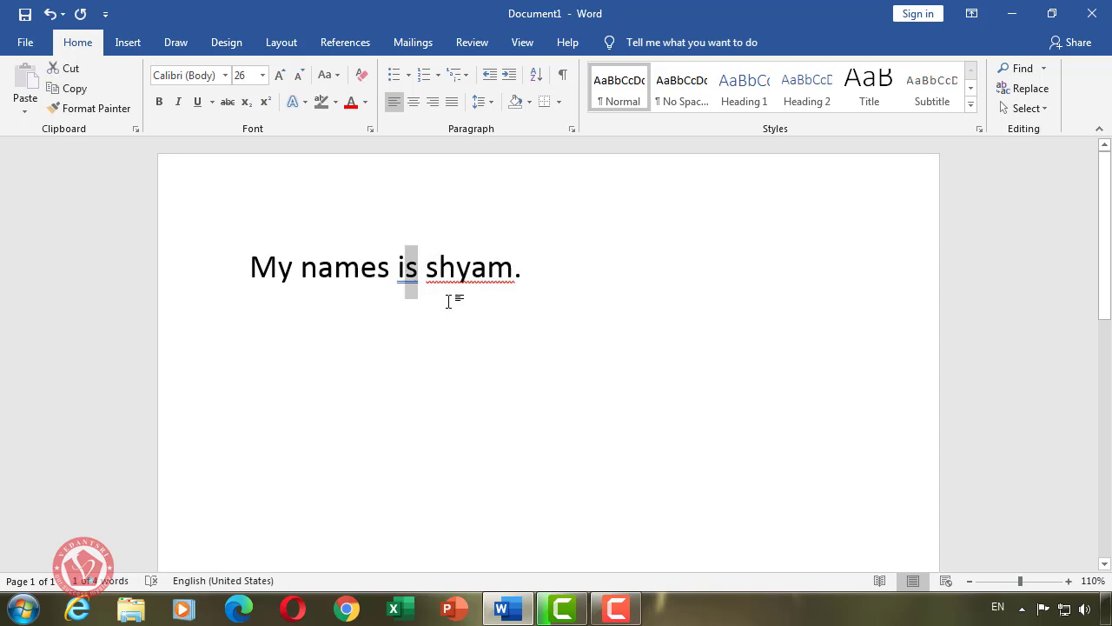
{"action": "left_click", "coordinate": [474, 278]}
{"action": "left_click_drag", "start_coordinate": [515, 276], "coordinate": [426, 273]}
{"action": "left_click", "coordinate": [439, 283]}
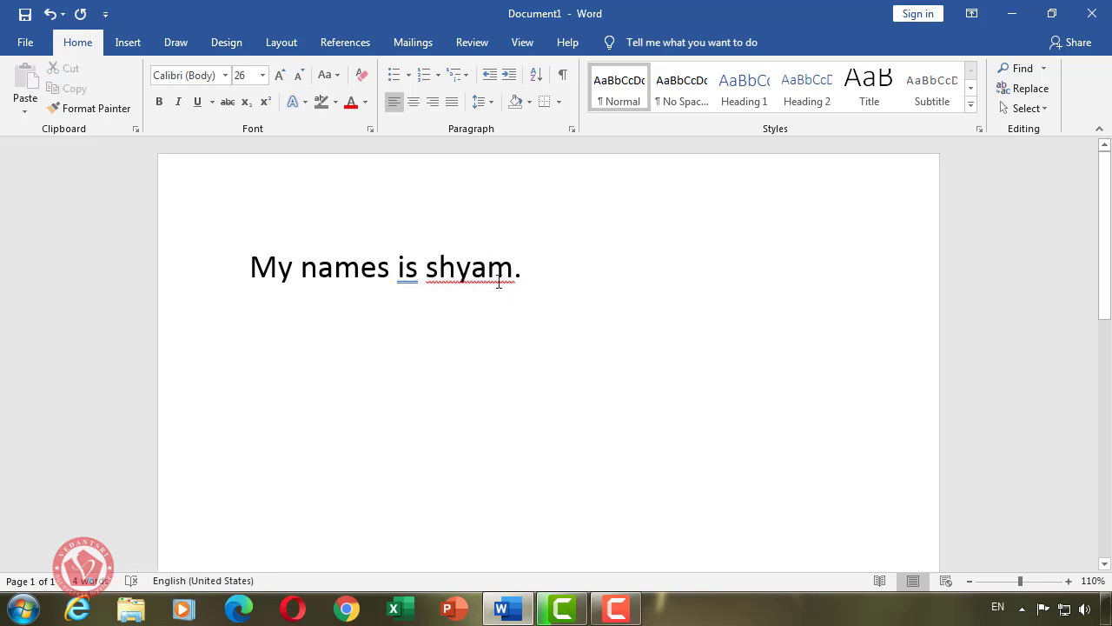
{"action": "left_click_drag", "start_coordinate": [420, 276], "coordinate": [400, 275]}
{"action": "left_click", "coordinate": [416, 283]}
- Delete the whole sentence and minimize the Word window
{"action": "left_click_drag", "start_coordinate": [511, 276], "coordinate": [245, 277]}
{"action": "key", "text": "Delete"}
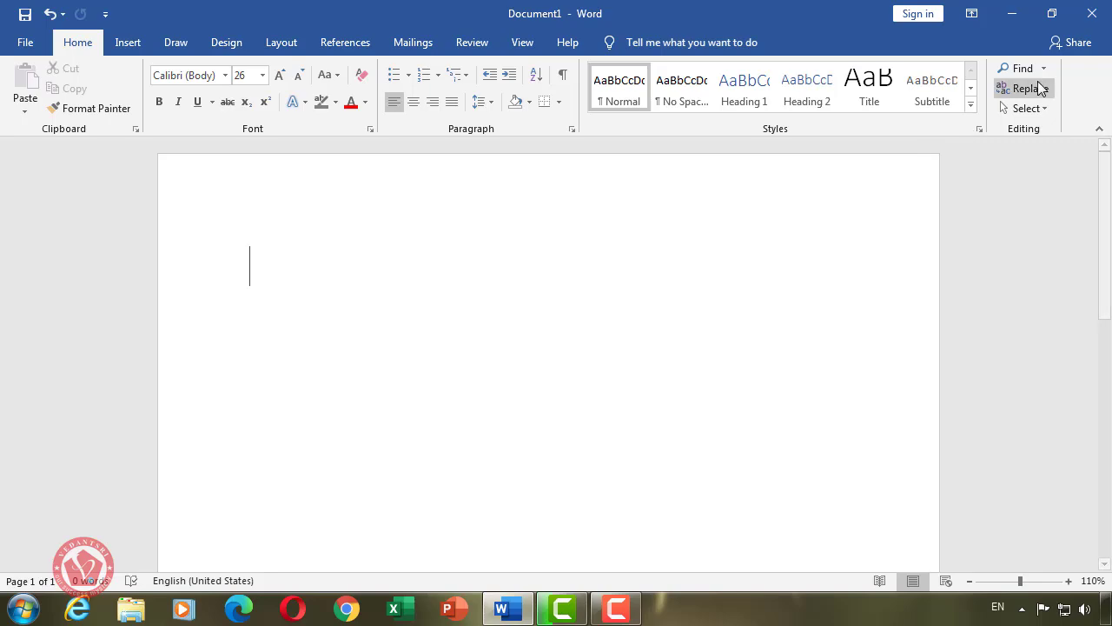
{"action": "left_click", "coordinate": [1013, 13]}
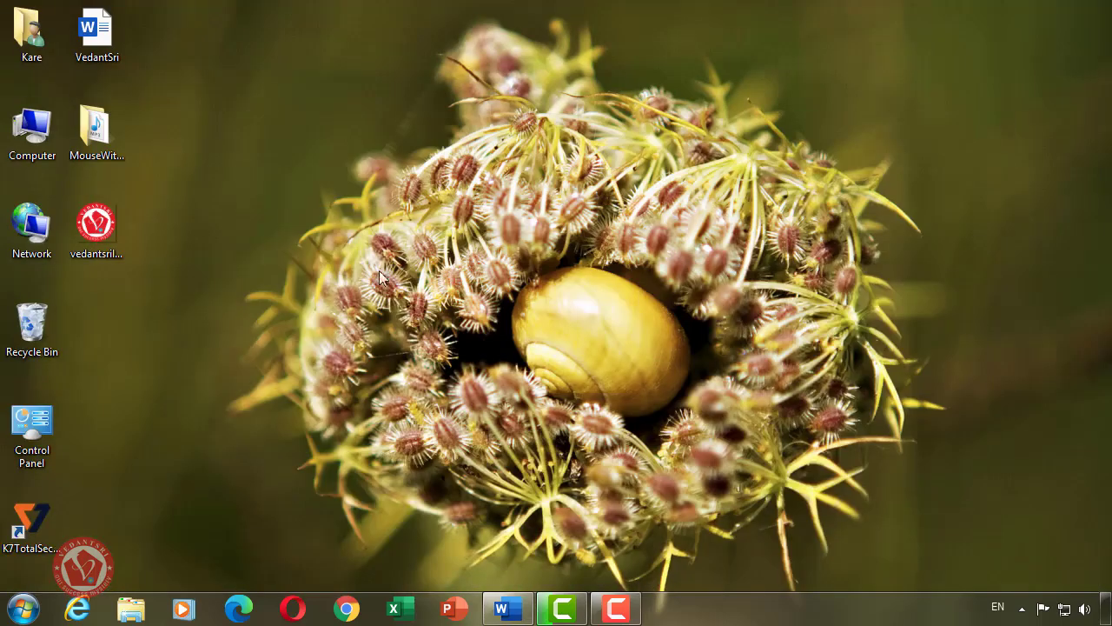
{"action": "right_click", "coordinate": [219, 135]}
{"action": "left_click", "coordinate": [219, 81]}
{"action": "key", "text": "super+r"}
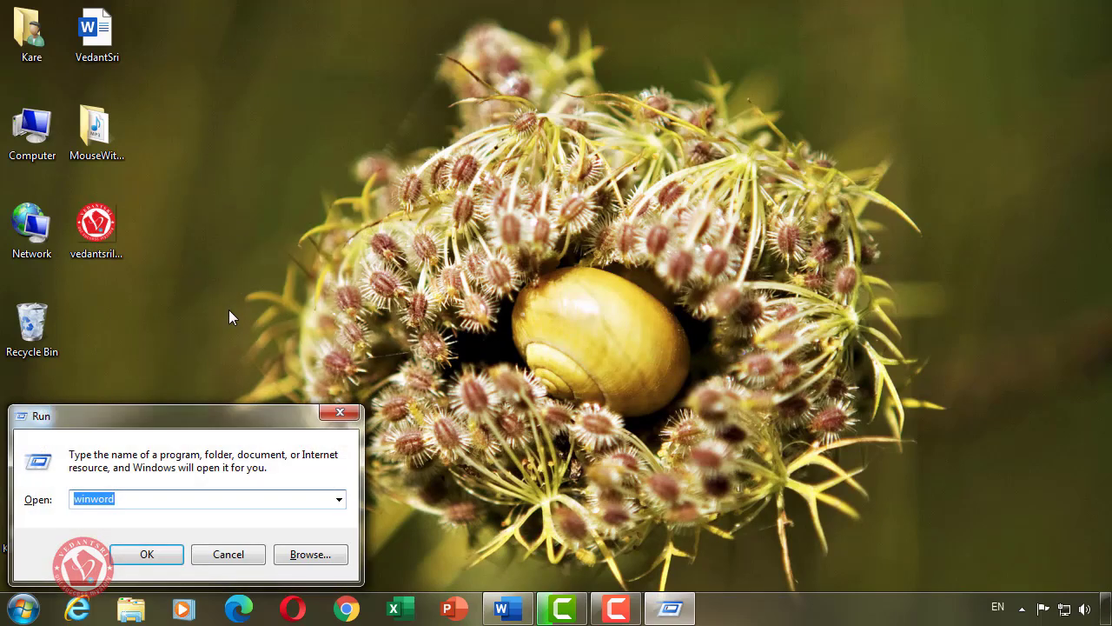
{"action": "type", "text": "notepad"}
{"action": "key", "text": "Return"}
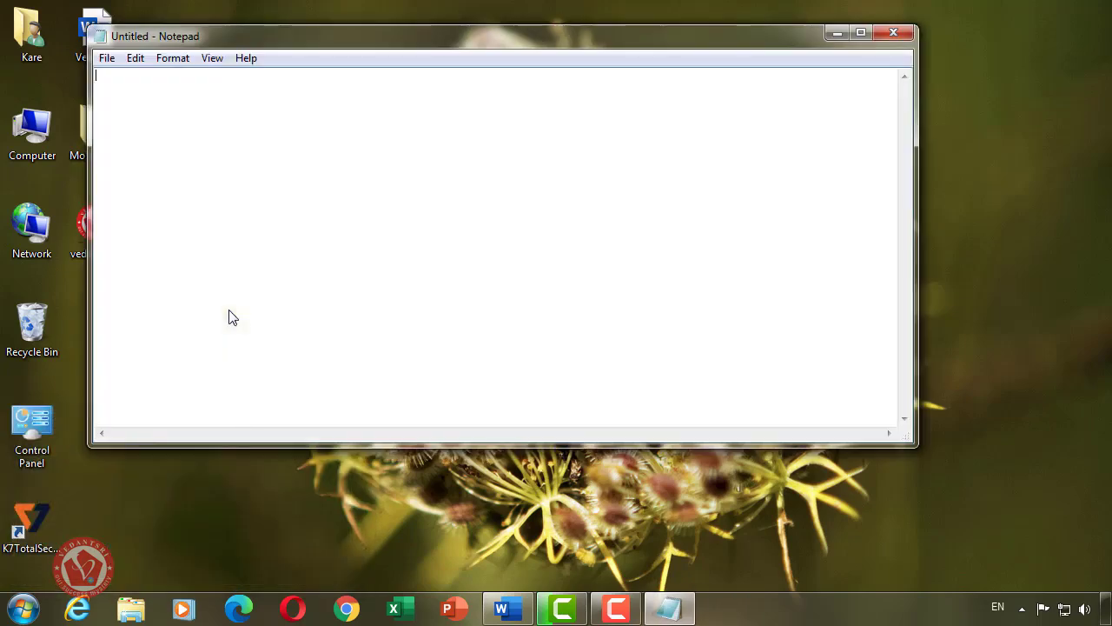
{"action": "left_click", "coordinate": [890, 41]}
- Create a new text document on the desktop with its default name and open it in Notepad
{"action": "right_click", "coordinate": [197, 63]}
{"action": "mouse_move", "coordinate": [311, 241]}
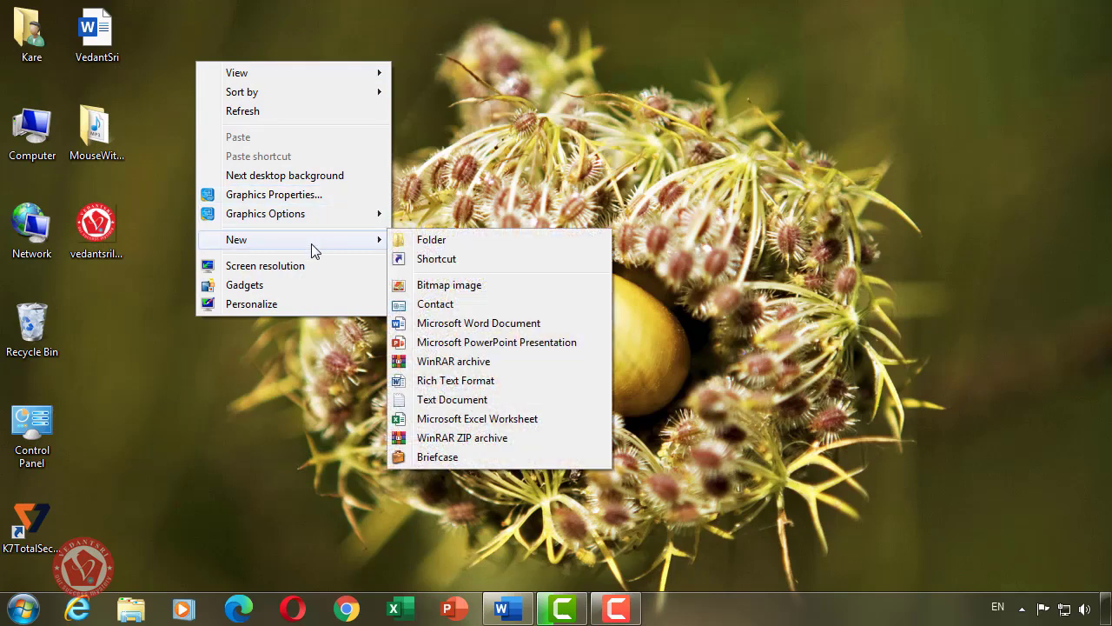
{"action": "left_click", "coordinate": [455, 406]}
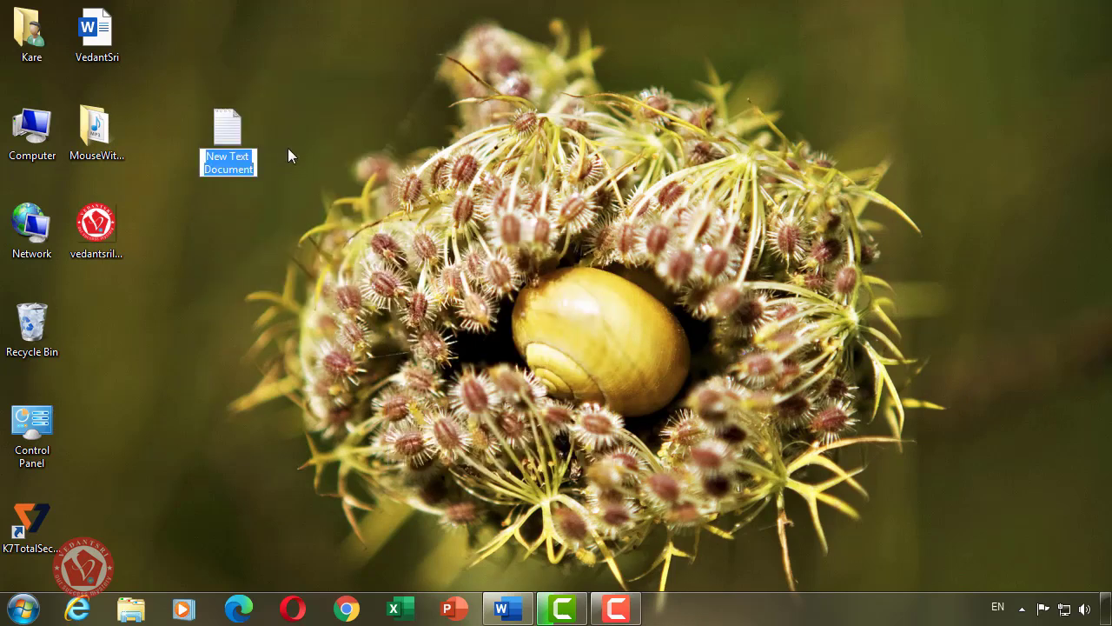
{"action": "left_click", "coordinate": [305, 165]}
{"action": "double_click", "coordinate": [237, 132]}
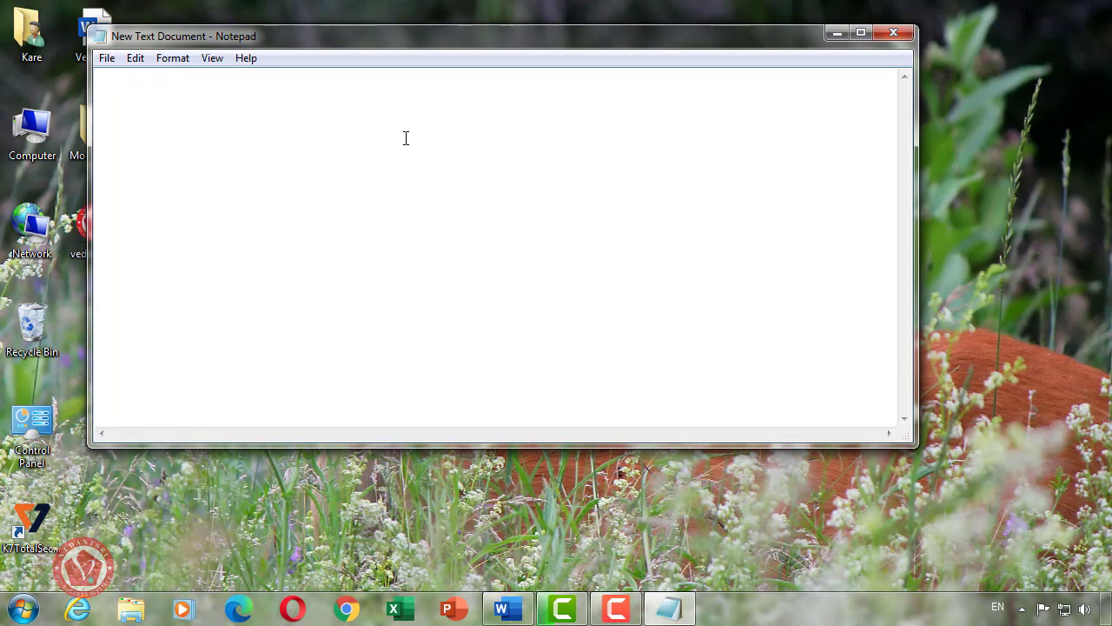
- List the dictionary words one per line: three lowercase first names, vedantsri, varanasi and two more first names
{"action": "type", "text": "hyam"}
{"action": "type", "text": "ran"}
{"action": "type", "text": "m"}
{"action": "key", "text": "Return"}
{"action": "type", "text": "rahim "}
{"action": "type", "text": "vedantsr"}
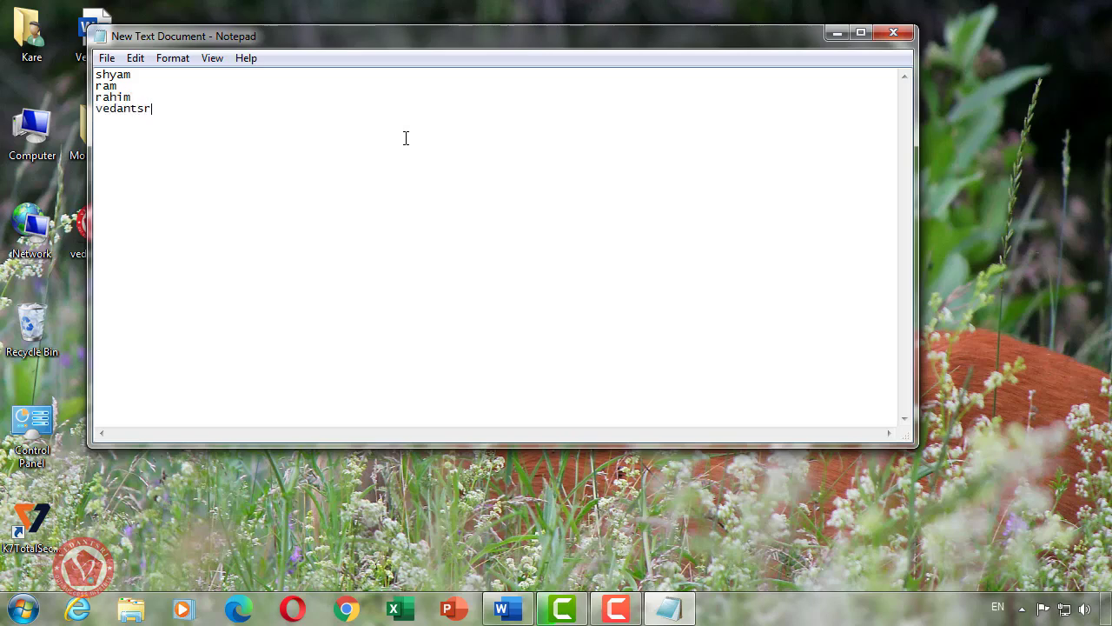
{"action": "type", "text": "i varanasi"}
{"action": "type", "text": "sita g"}
{"action": "type", "text": "ita"}
{"action": "key", "text": "BackSpace"}
{"action": "key", "text": "BackSpace"}
{"action": "key", "text": "BackSpace"}
{"action": "key", "text": "BackSpace"}
{"action": "key", "text": "BackSpace"}
{"action": "key", "text": "BackSpace"}
{"action": "key", "text": "Return"}
{"action": "type", "text": "gita"}
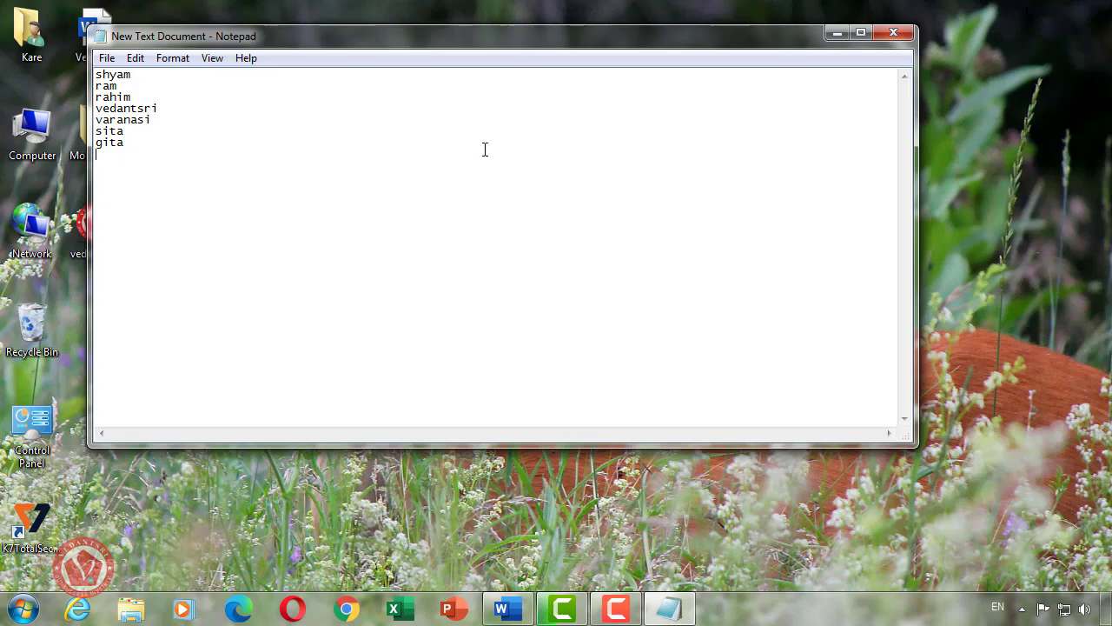
- Start saving the word list as a separate file on the Desktop, named MyDictionary
{"action": "left_click", "coordinate": [106, 59]}
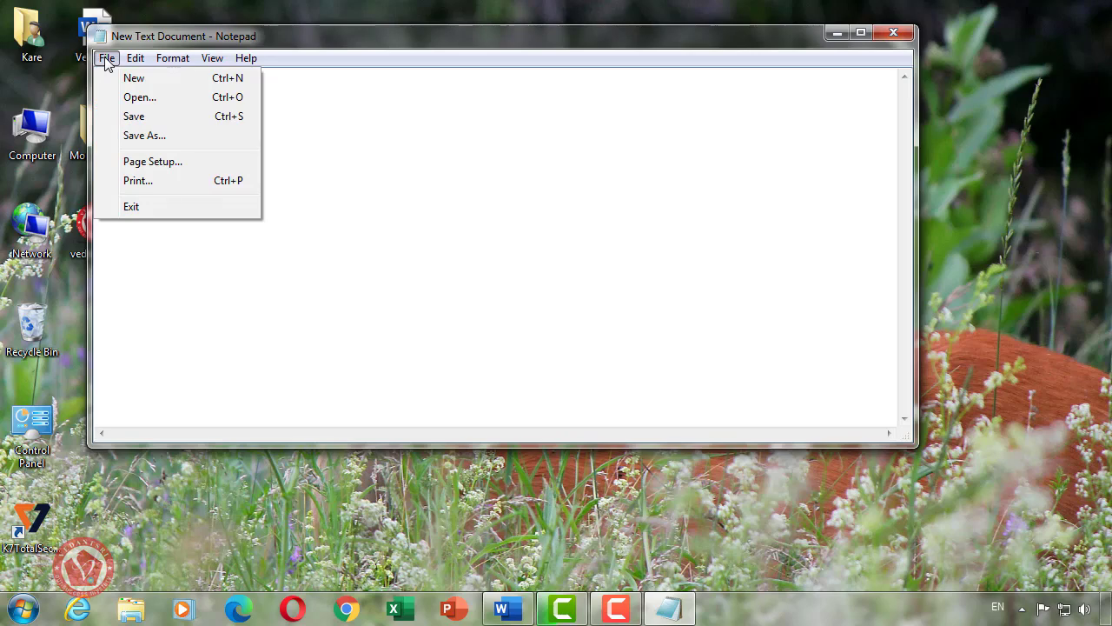
{"action": "left_click", "coordinate": [181, 33]}
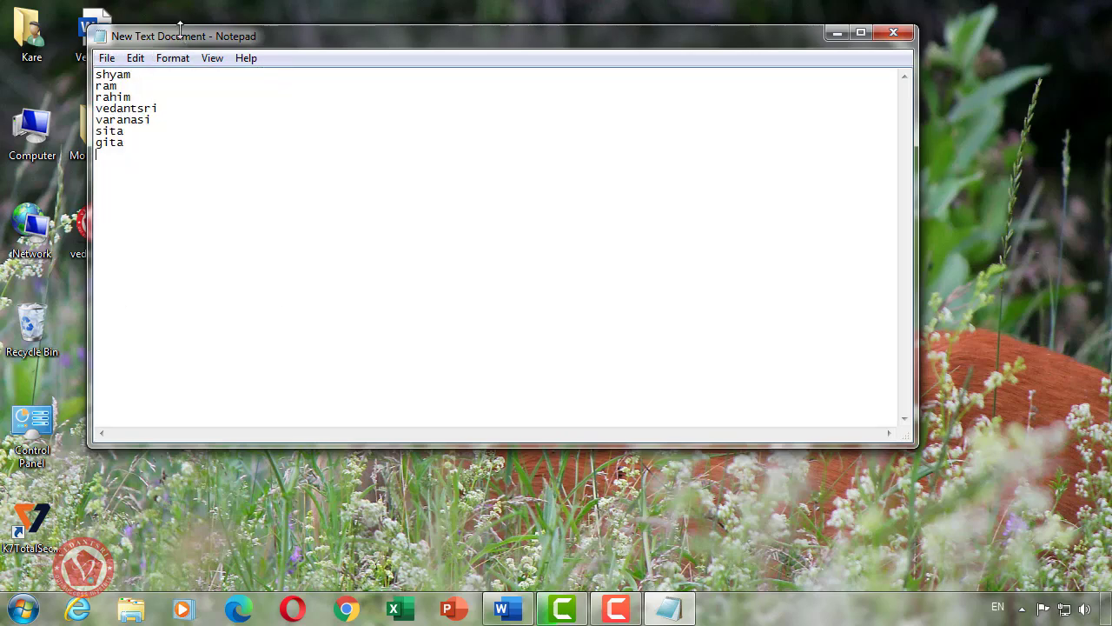
{"action": "left_click", "coordinate": [107, 61]}
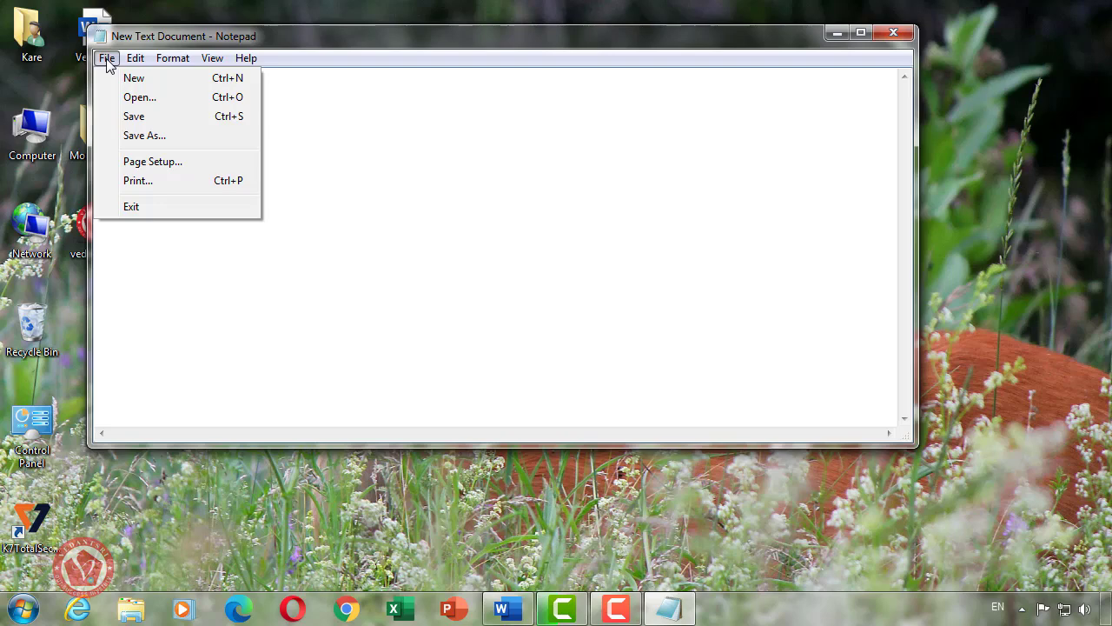
{"action": "left_click", "coordinate": [139, 139]}
{"action": "left_click_drag", "start_coordinate": [342, 82], "coordinate": [510, 79]}
{"action": "left_click", "coordinate": [333, 183]}
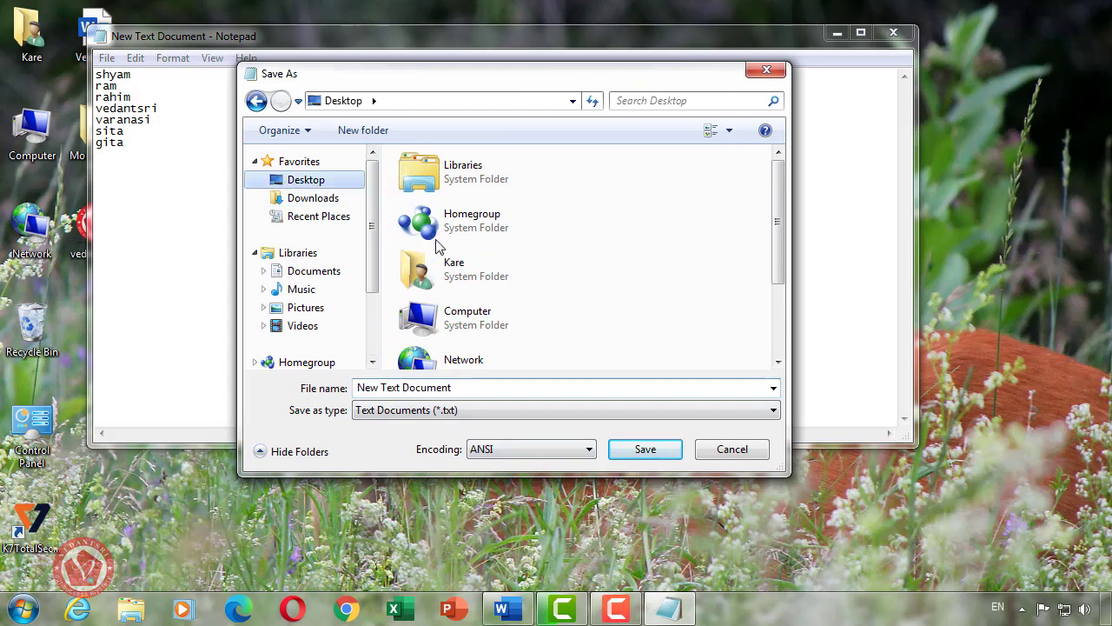
{"action": "left_click", "coordinate": [483, 387]}
{"action": "type", "text": "My"}
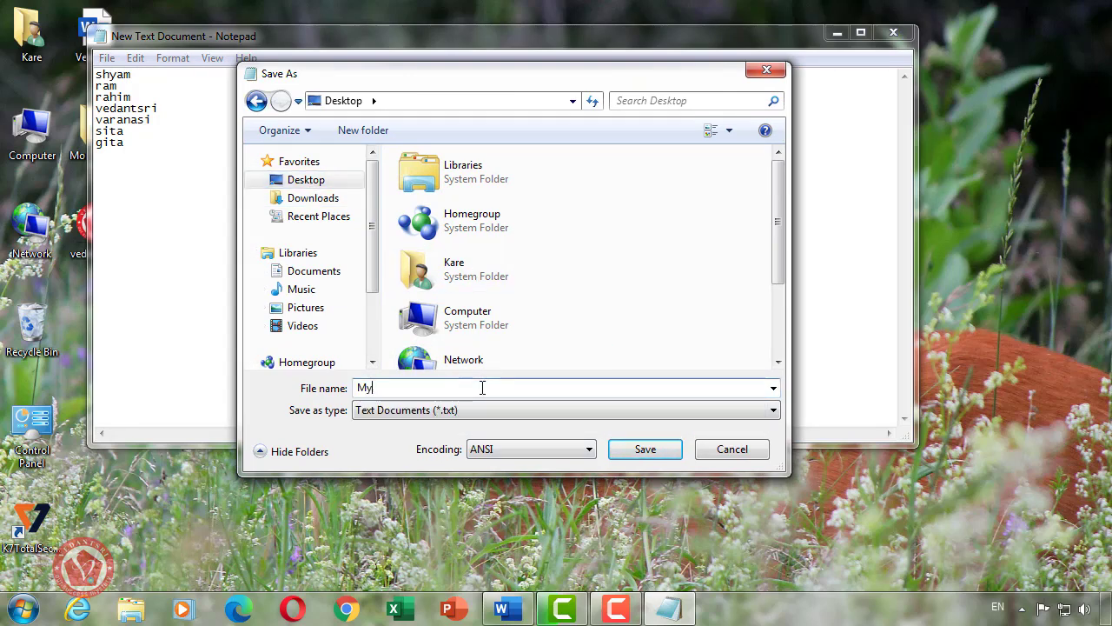
{"action": "type", "text": "Dicta"}
{"action": "key", "text": "BackSpace"}
{"action": "key", "text": "BackSpace"}
{"action": "type", "text": "ry"}
- Set the save type to All Files and add the .dic extension to the file name MyDictionary
{"action": "left_click", "coordinate": [445, 412]}
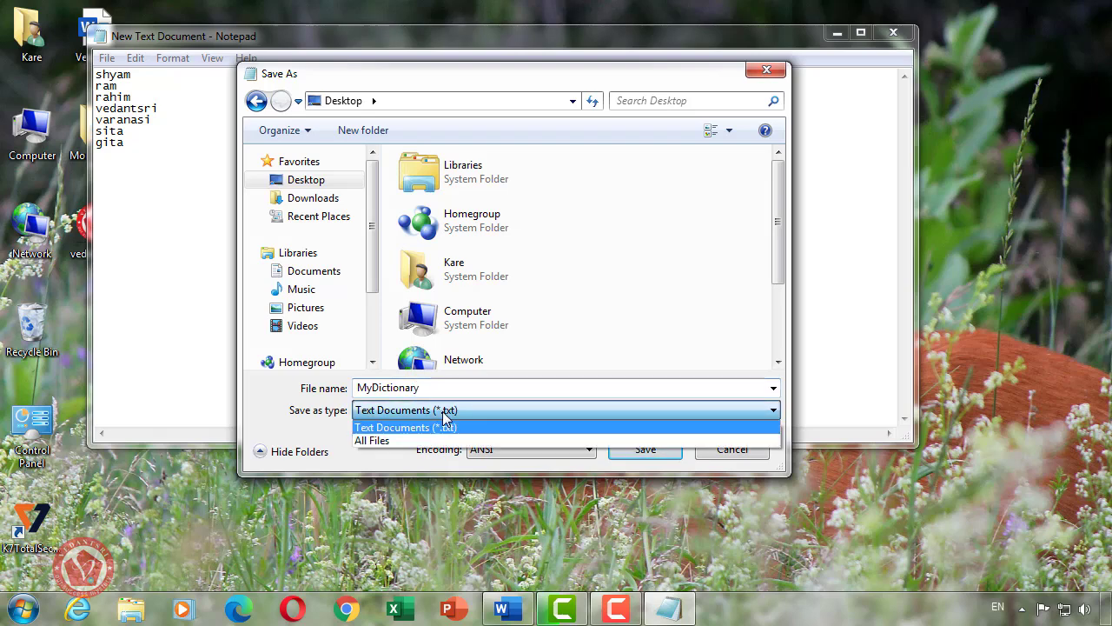
{"action": "left_click", "coordinate": [439, 443]}
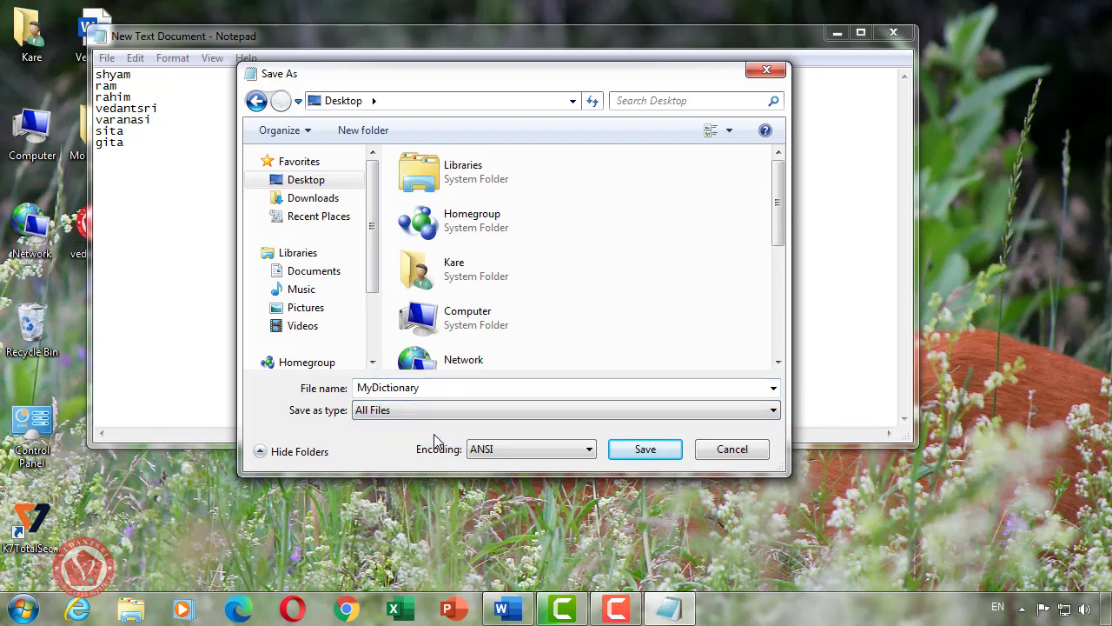
{"action": "double_click", "coordinate": [442, 389]}
{"action": "left_click", "coordinate": [483, 387]}
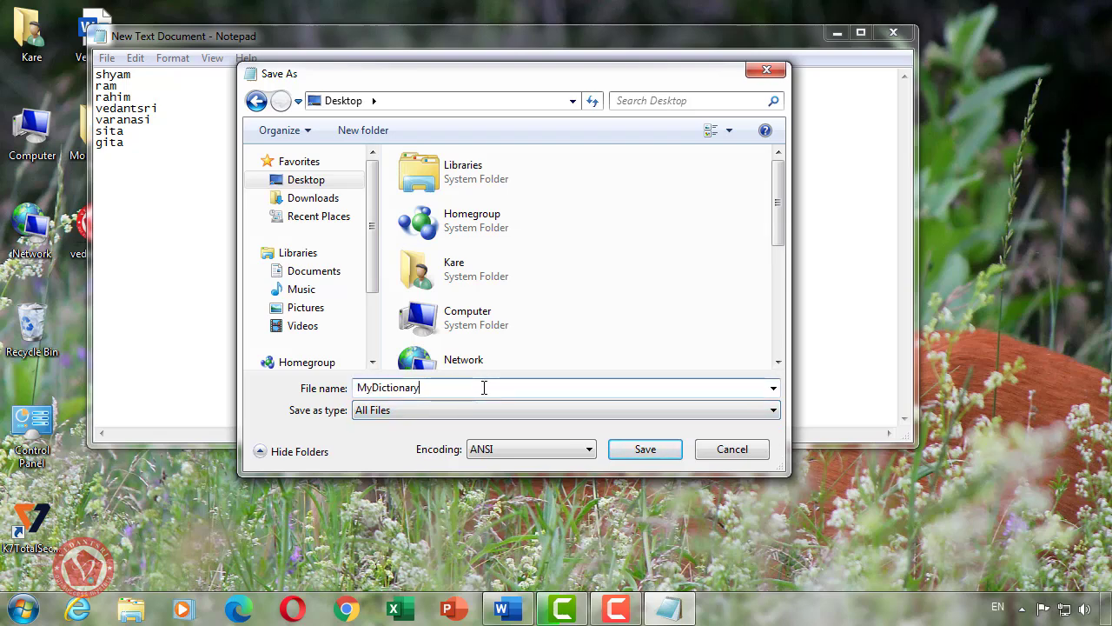
{"action": "type", "text": ".dic"}
- Replace the whole file name with My.dic
{"action": "left_click_drag", "start_coordinate": [435, 388], "coordinate": [348, 388]}
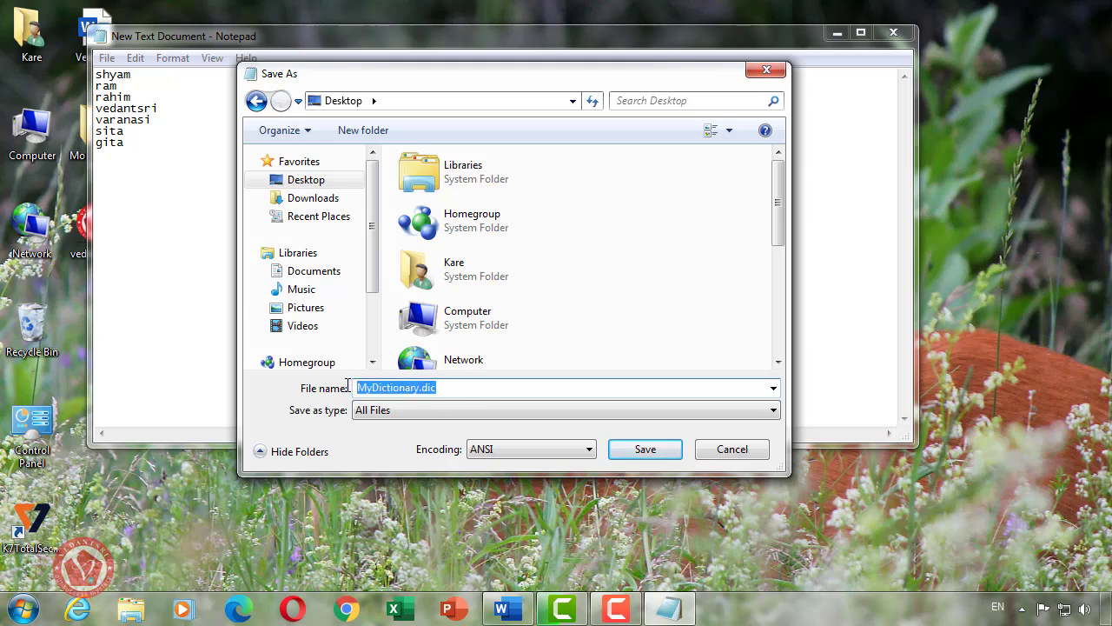
{"action": "type", "text": "my"}
{"action": "key", "text": "BackSpace"}
{"action": "key", "text": "BackSpace"}
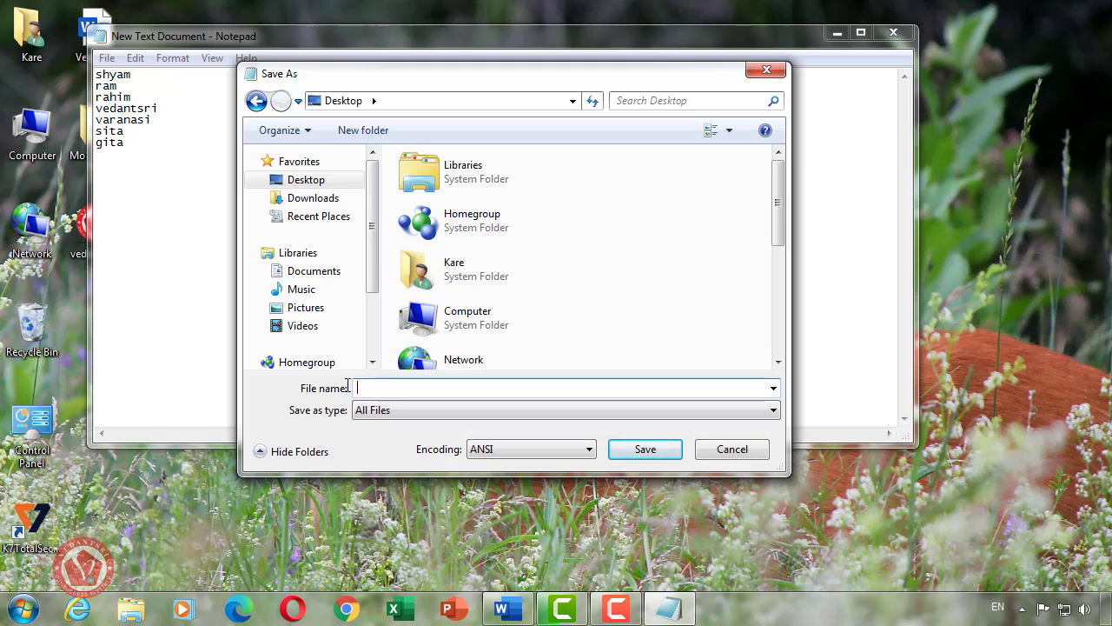
{"action": "type", "text": "My.dic"}
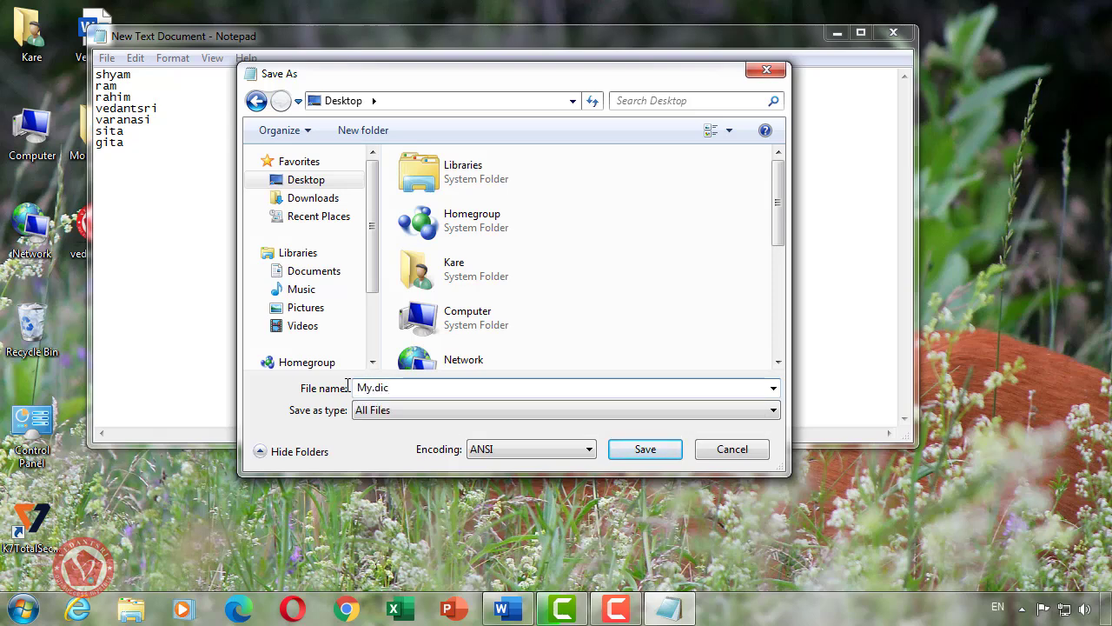
- Save the word list as type All Files with Unicode encoding and close Notepad
{"action": "left_click", "coordinate": [429, 413]}
{"action": "left_click", "coordinate": [382, 441]}
{"action": "left_click", "coordinate": [396, 412]}
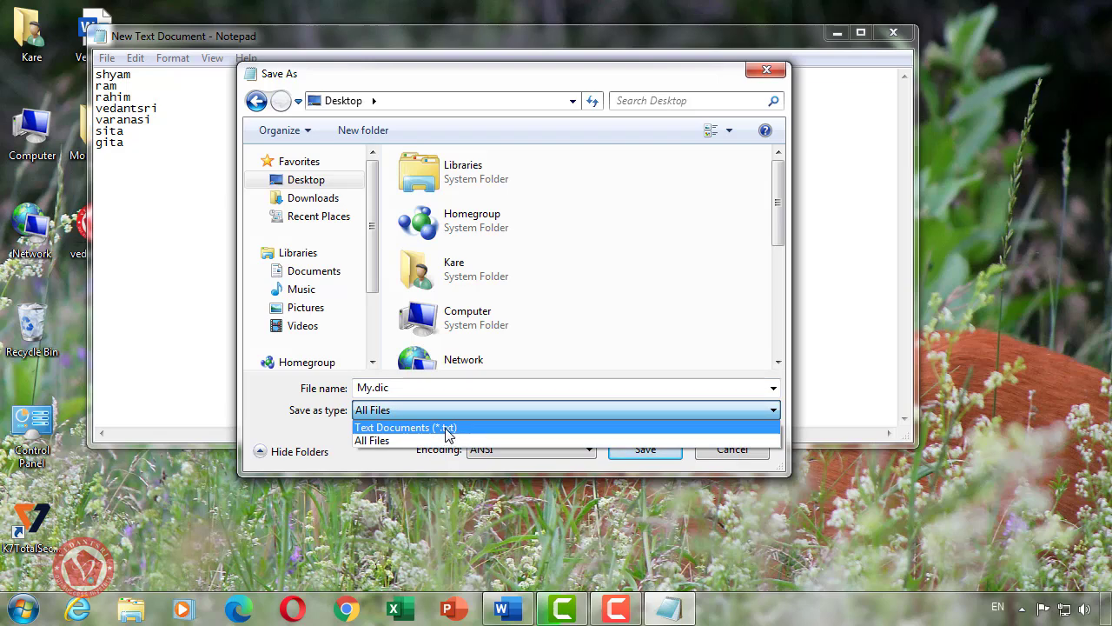
{"action": "left_click", "coordinate": [383, 441]}
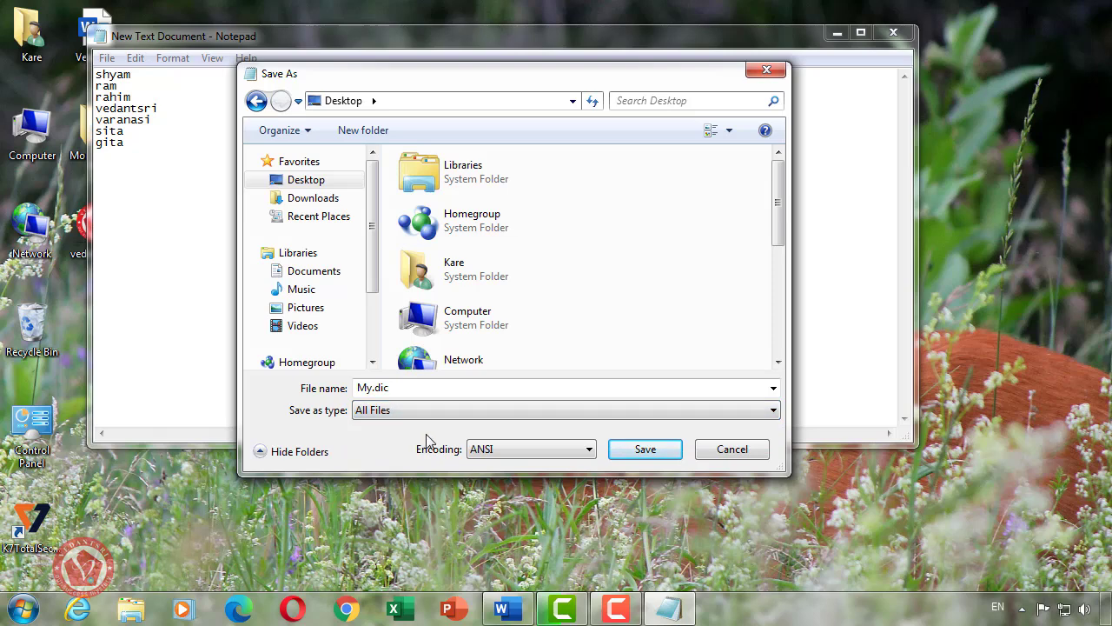
{"action": "left_click", "coordinate": [500, 454]}
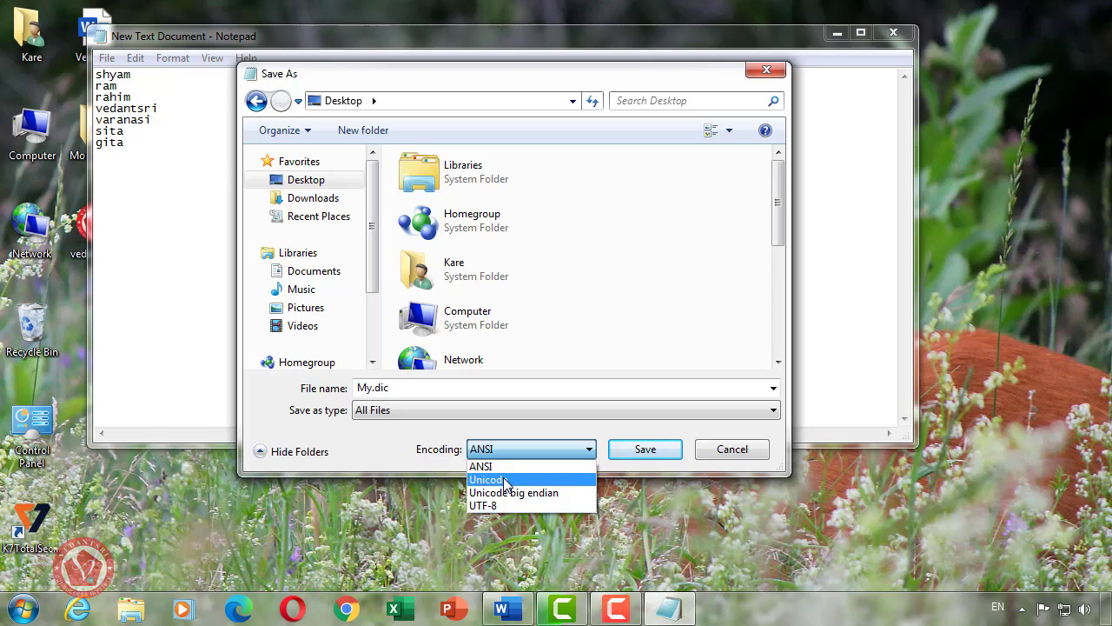
{"action": "left_click", "coordinate": [507, 483]}
{"action": "left_click", "coordinate": [644, 452]}
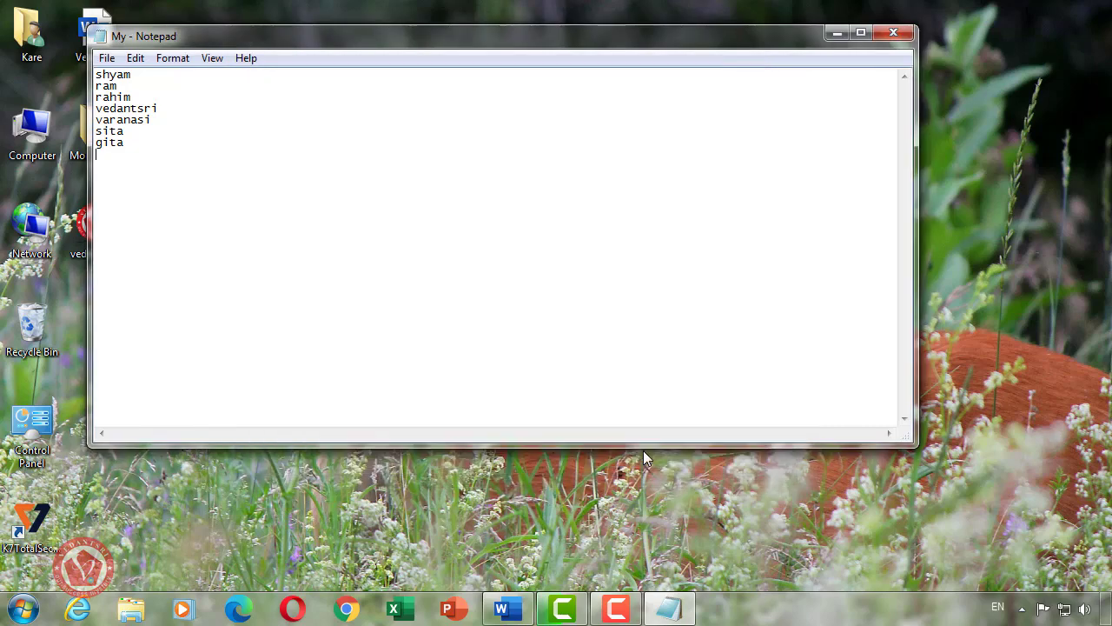
{"action": "left_click", "coordinate": [893, 32]}
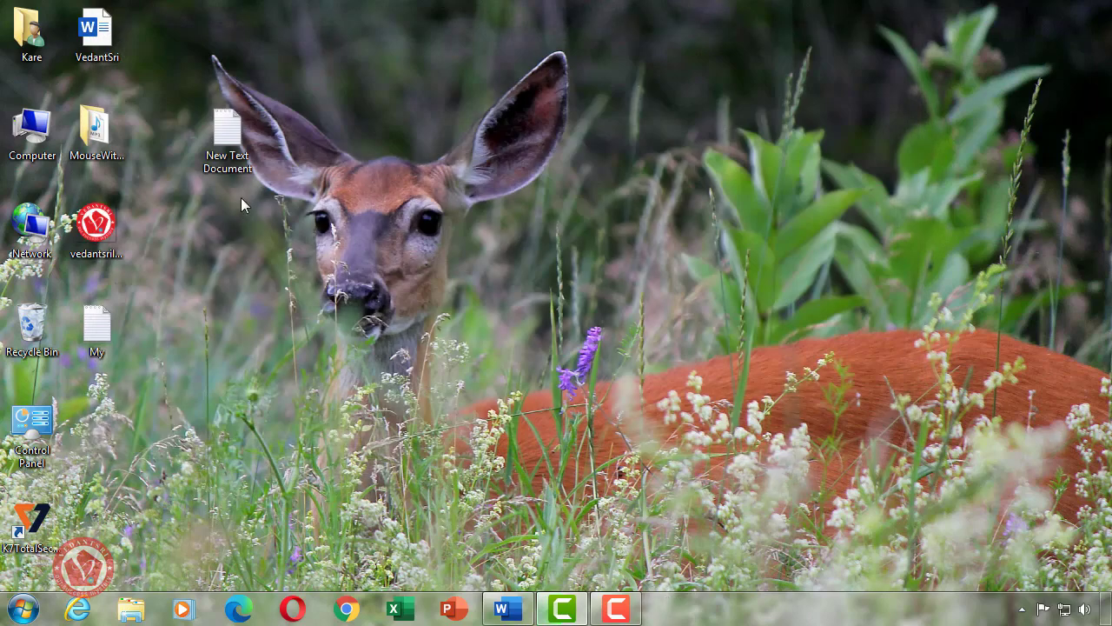
- Open the My dictionary file from the desktop to check its word list, and close it again
{"action": "mouse_move", "coordinate": [97, 326]}
{"action": "left_mouse_down"}
{"action": "mouse_move", "coordinate": [243, 261]}
{"action": "mouse_move", "coordinate": [355, 45]}
{"action": "mouse_move", "coordinate": [126, 291]}
{"action": "mouse_move", "coordinate": [113, 341]}
{"action": "left_mouse_up"}
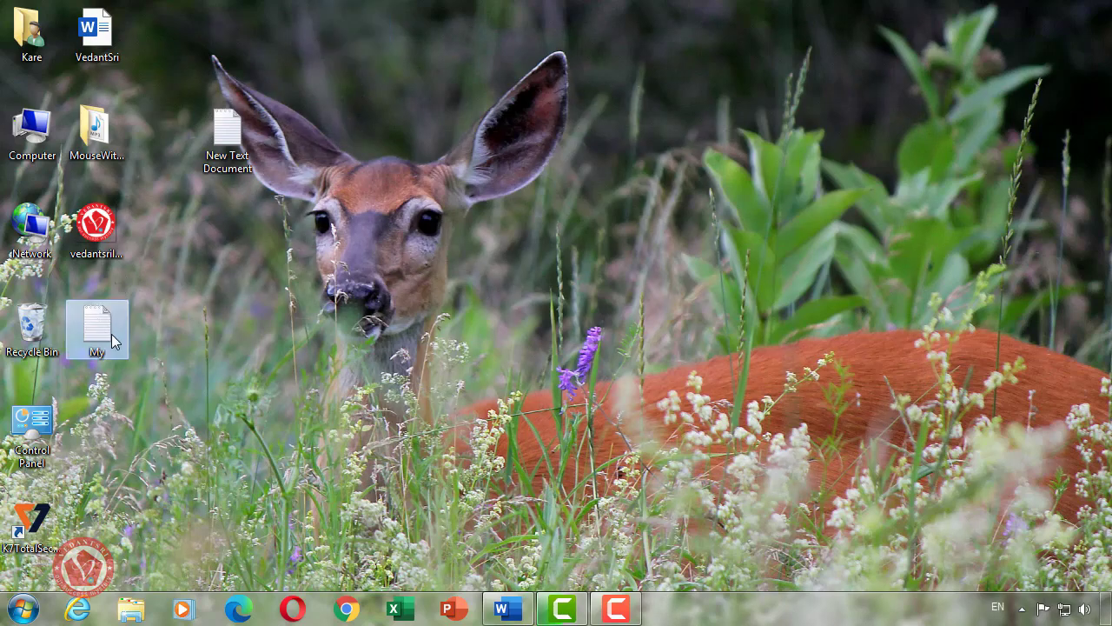
{"action": "double_click", "coordinate": [112, 338]}
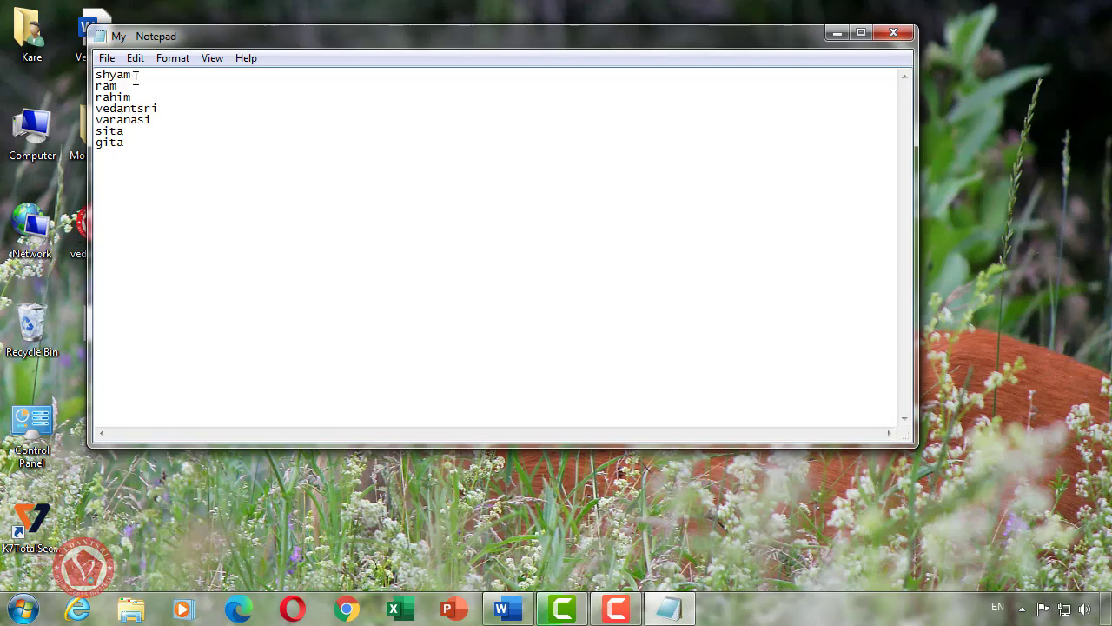
{"action": "left_click", "coordinate": [132, 151]}
{"action": "left_click", "coordinate": [892, 34]}
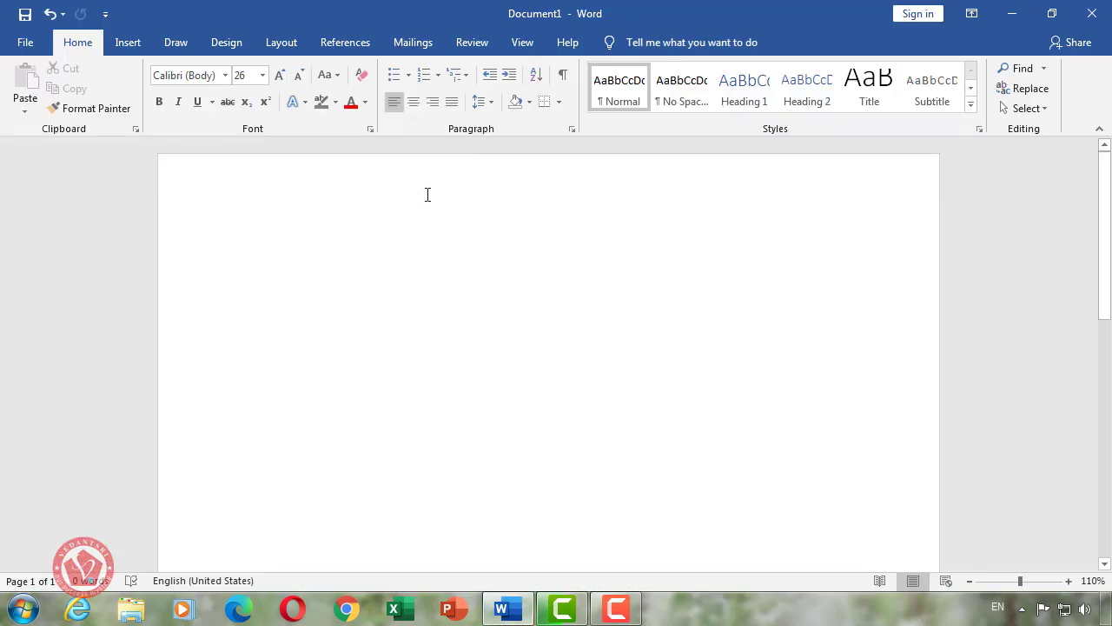
- Switch to Word and write the five first names from the list in lowercase on one line, undoing each automatic capitalization
{"action": "type", "text": "ram"}
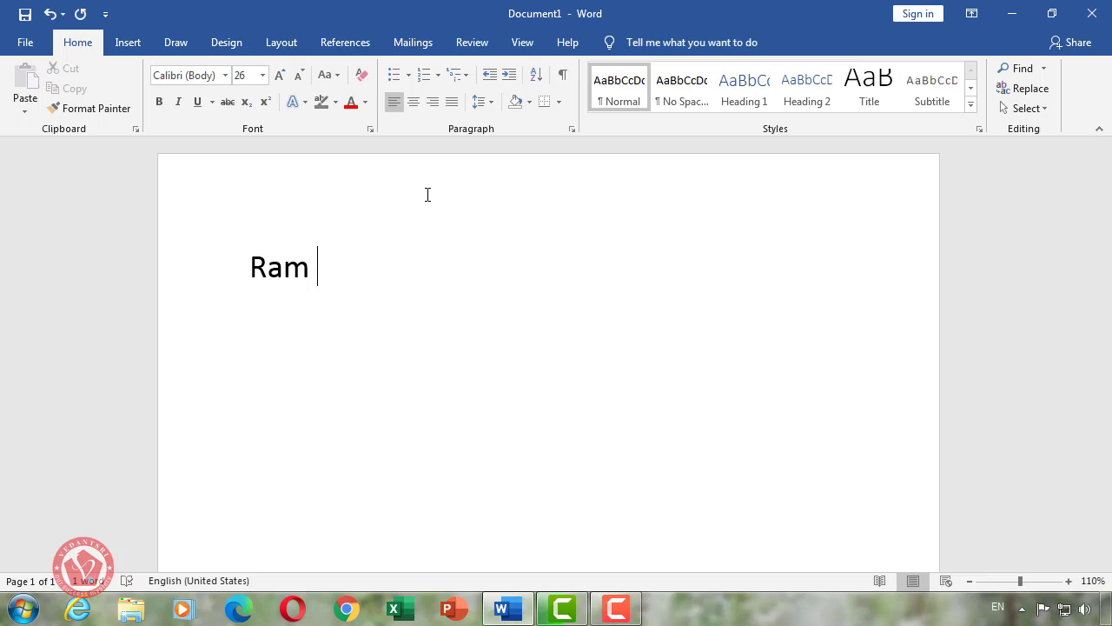
{"action": "key", "text": "ctrl+z"}
{"action": "type", "text": "shyam "}
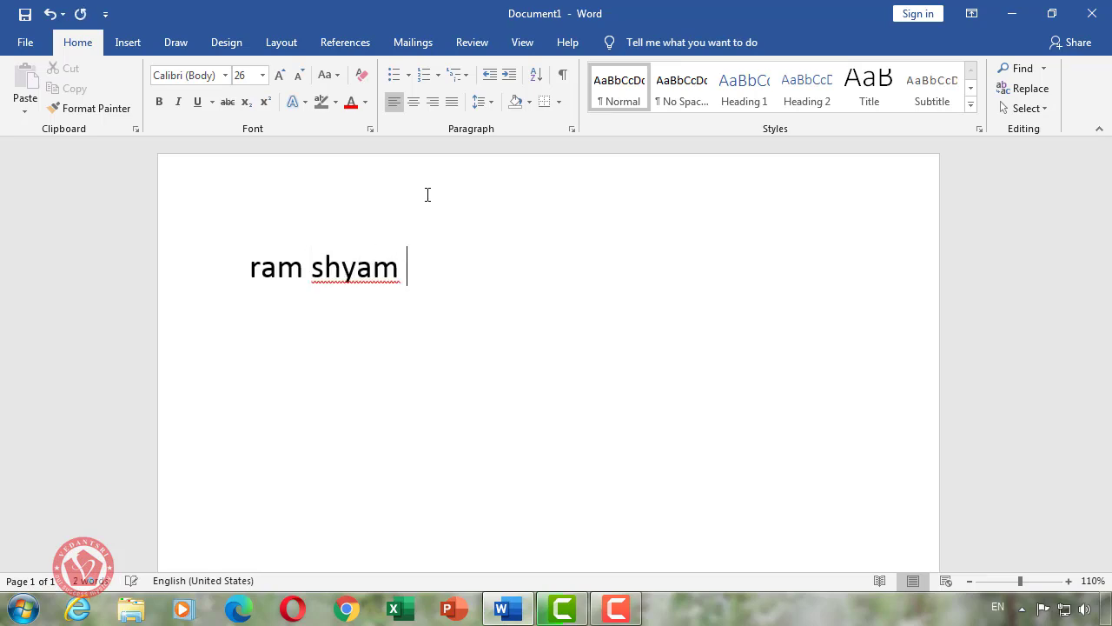
{"action": "type", "text": "sita gita"}
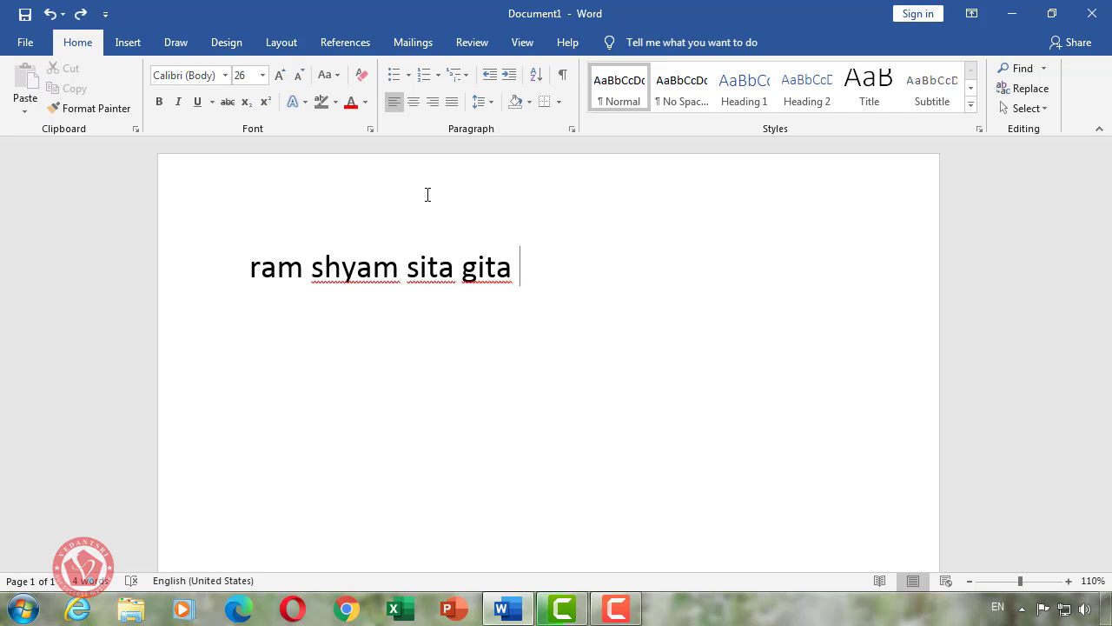
{"action": "type", "text": "rahim"}
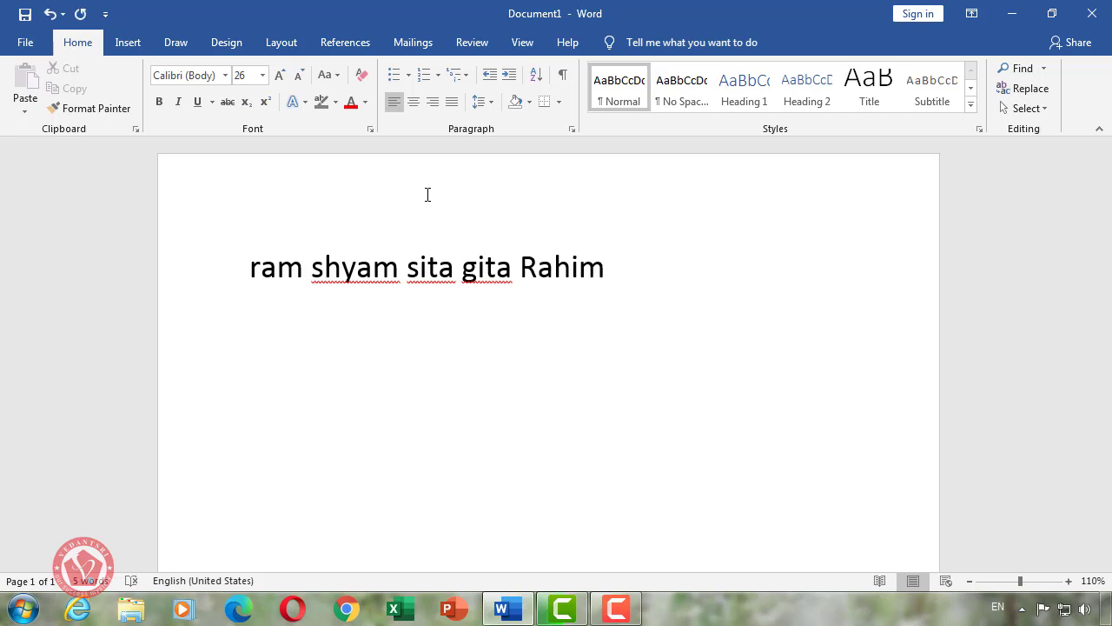
{"action": "key", "text": "ctrl+z"}
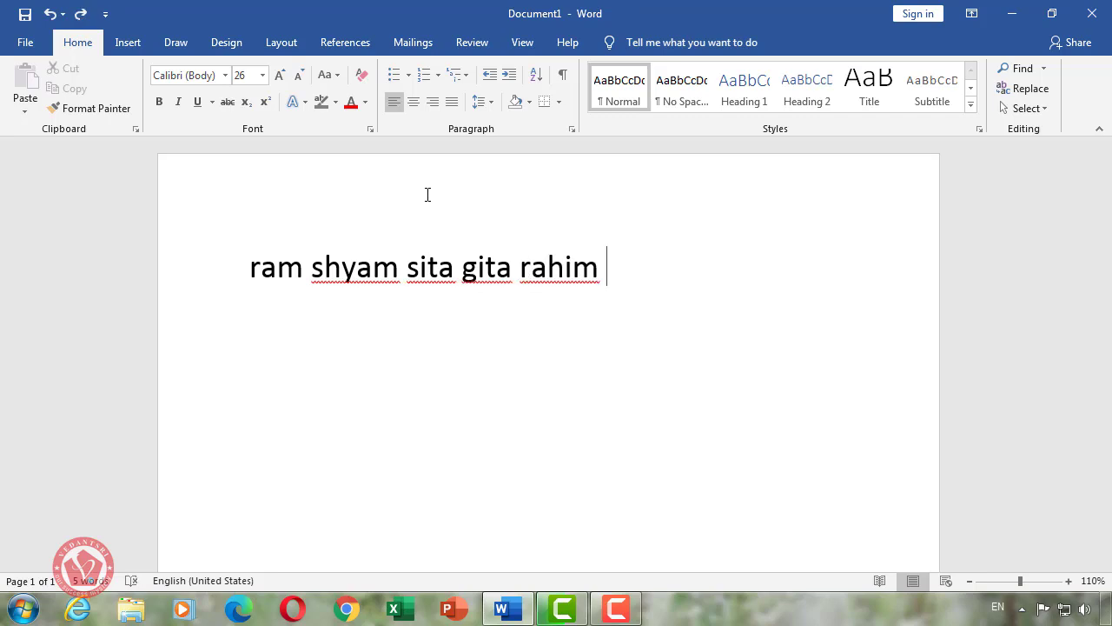
- Add the words vedantsri and varanasi after the names, keeping varanasi in lowercase by undoing its automatic capitalization
{"action": "type", "text": "vedantsr"}
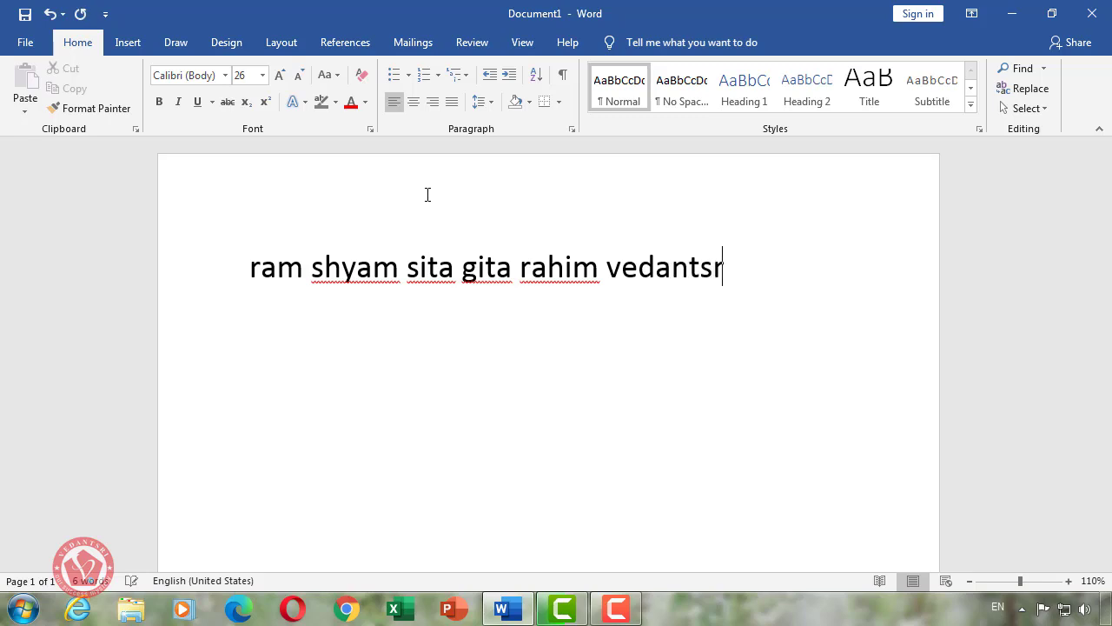
{"action": "type", "text": "i varanasi"}
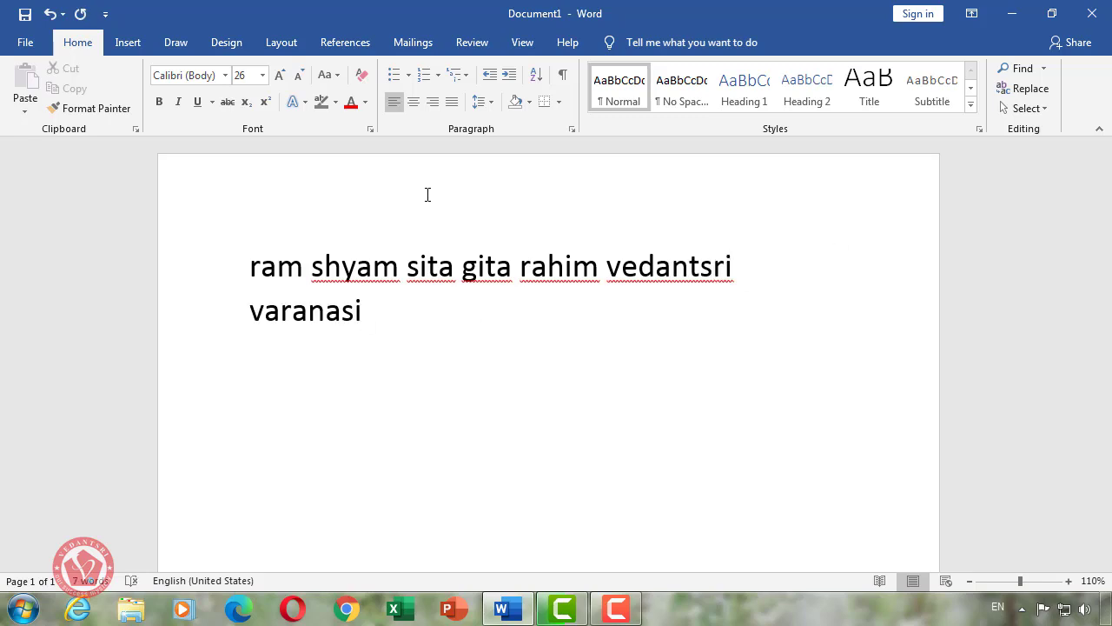
{"action": "key", "text": "ctrl+z"}
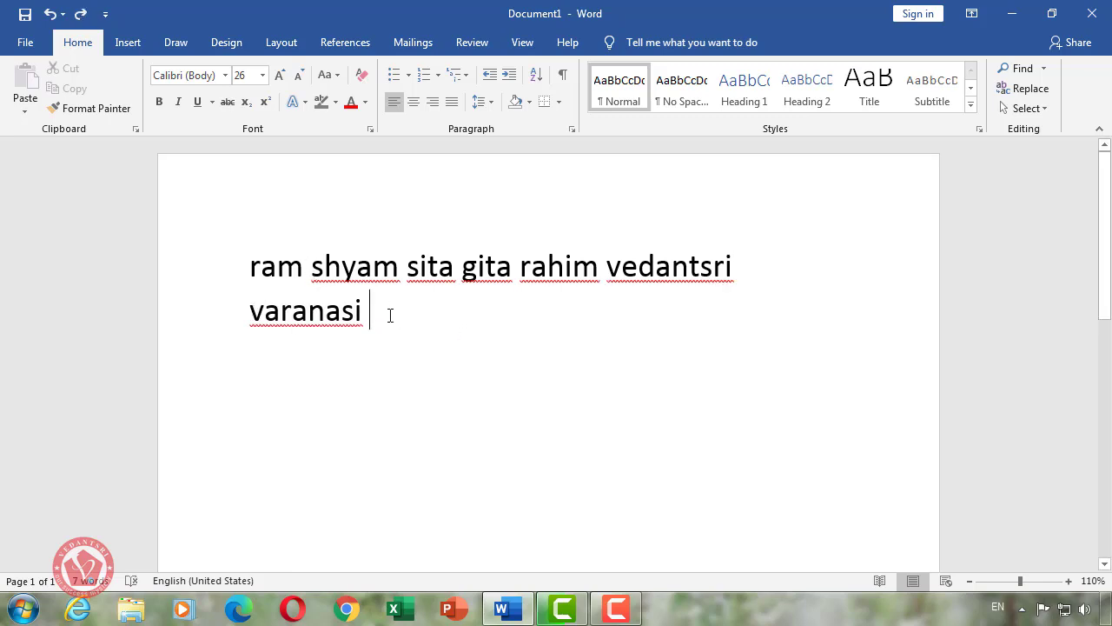
- Compare the words in the Word document with the list in the My file on the desktop, and close the file
{"action": "key", "text": "ctrl+a"}
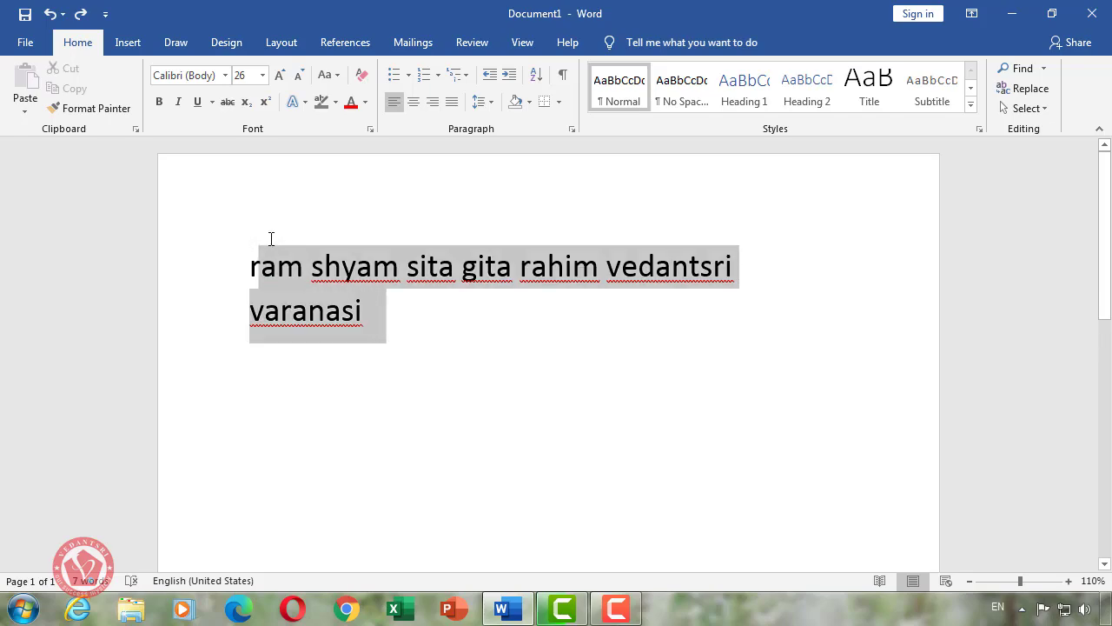
{"action": "left_click", "coordinate": [414, 338]}
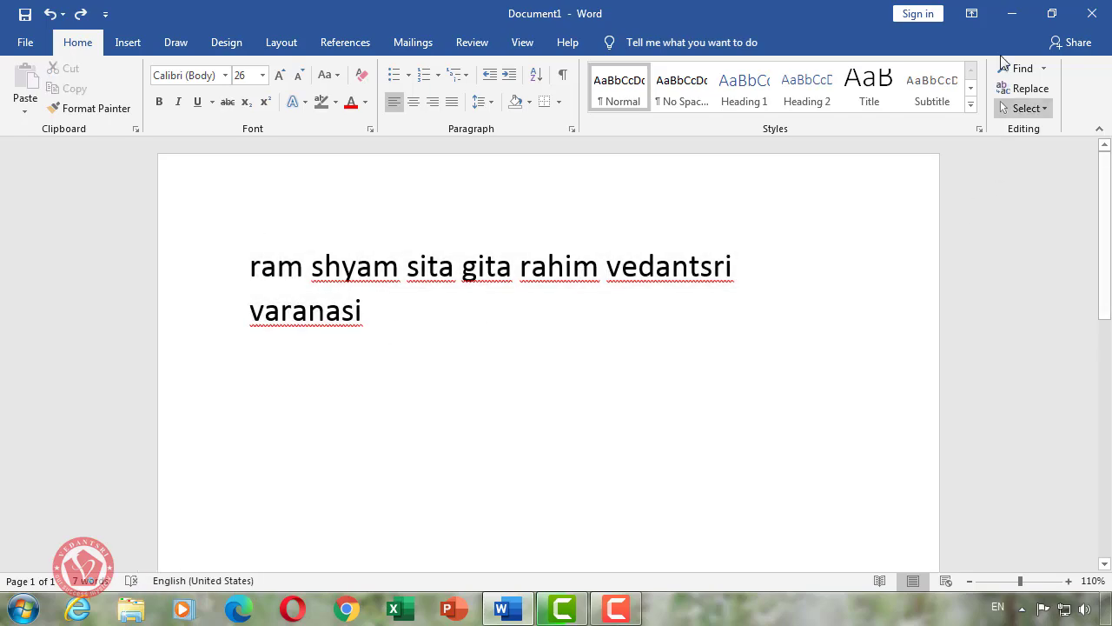
{"action": "left_click", "coordinate": [1011, 13]}
{"action": "double_click", "coordinate": [114, 323]}
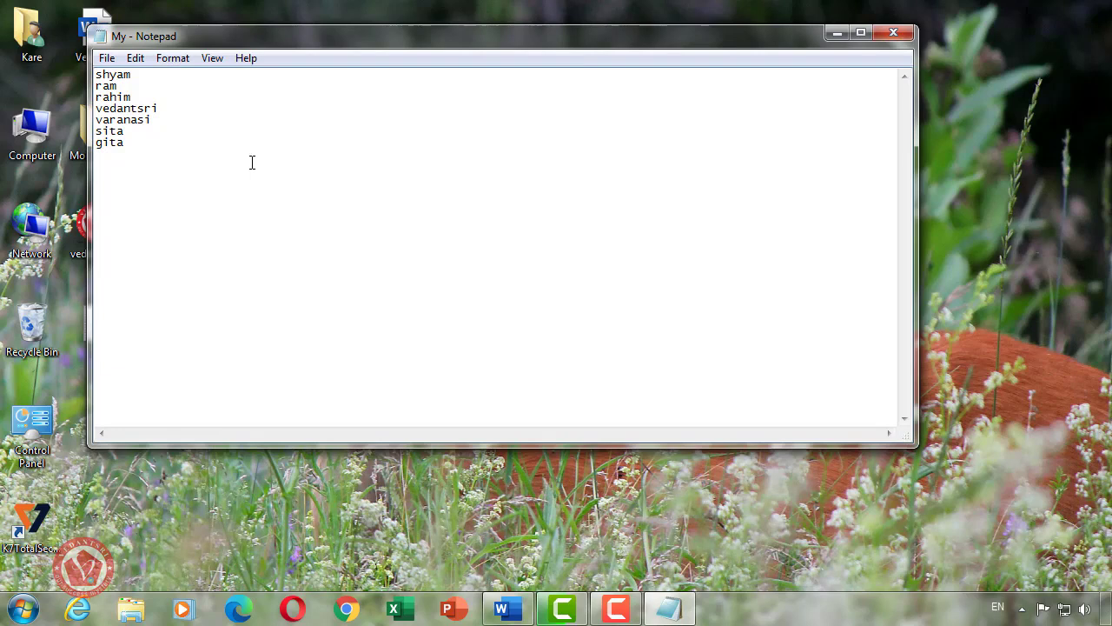
{"action": "left_click_drag", "start_coordinate": [170, 163], "coordinate": [91, 58]}
{"action": "left_click", "coordinate": [184, 165]}
{"action": "left_click", "coordinate": [893, 32]}
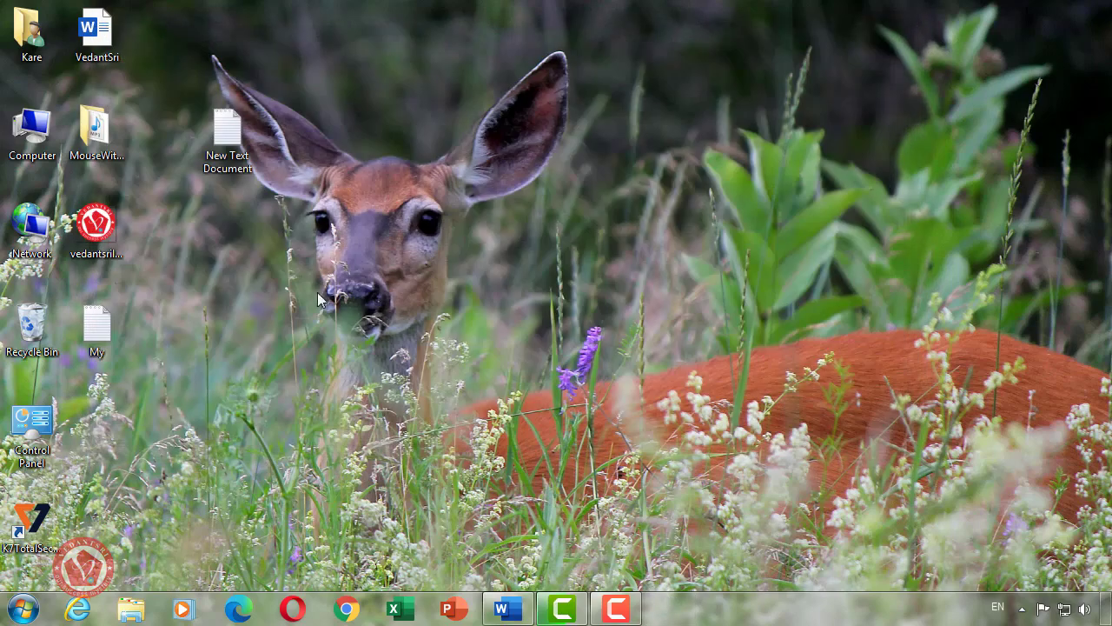
- Return to Word and open the Custom Dictionaries dialog from the Proofing options
{"action": "left_click", "coordinate": [507, 610]}
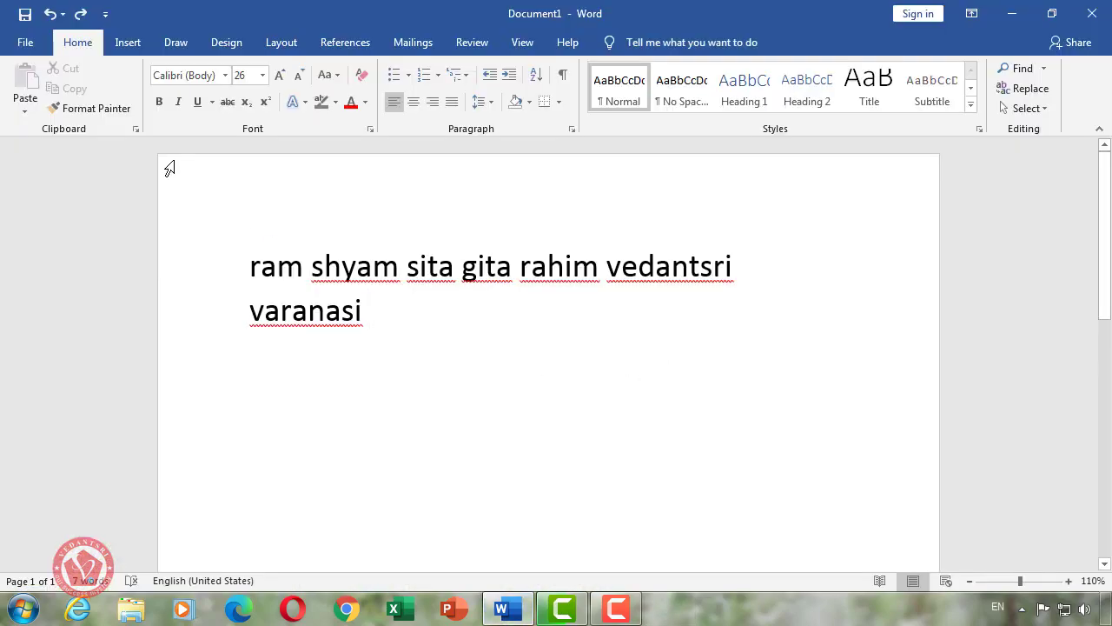
{"action": "key", "text": "alt+f"}
{"action": "key", "text": "t"}
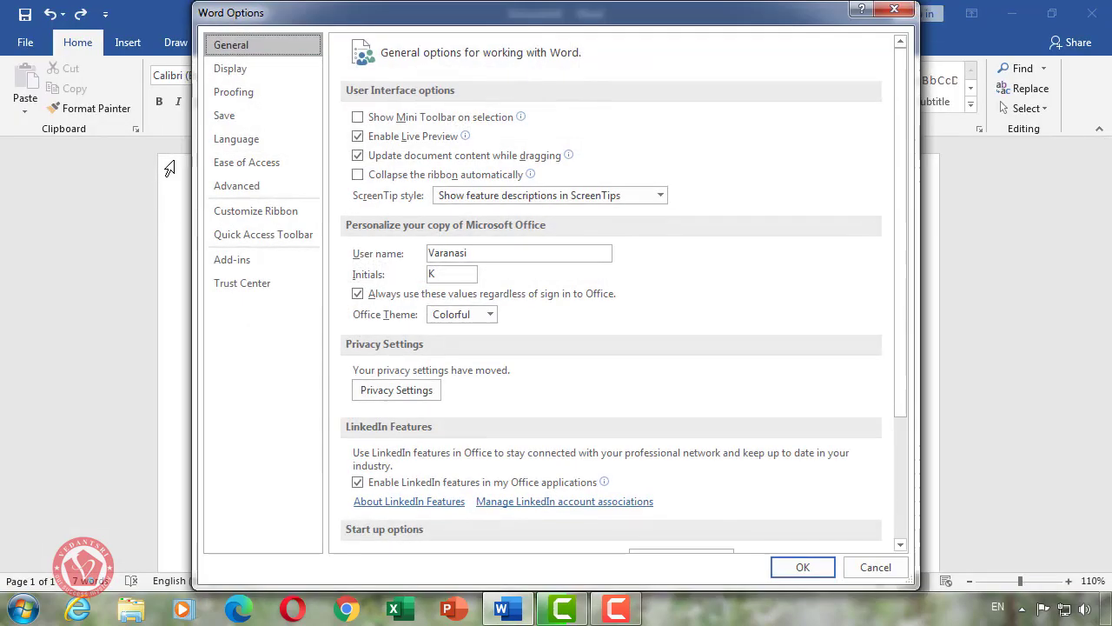
{"action": "left_click_drag", "start_coordinate": [232, 6], "coordinate": [230, 47]}
{"action": "left_click", "coordinate": [235, 131]}
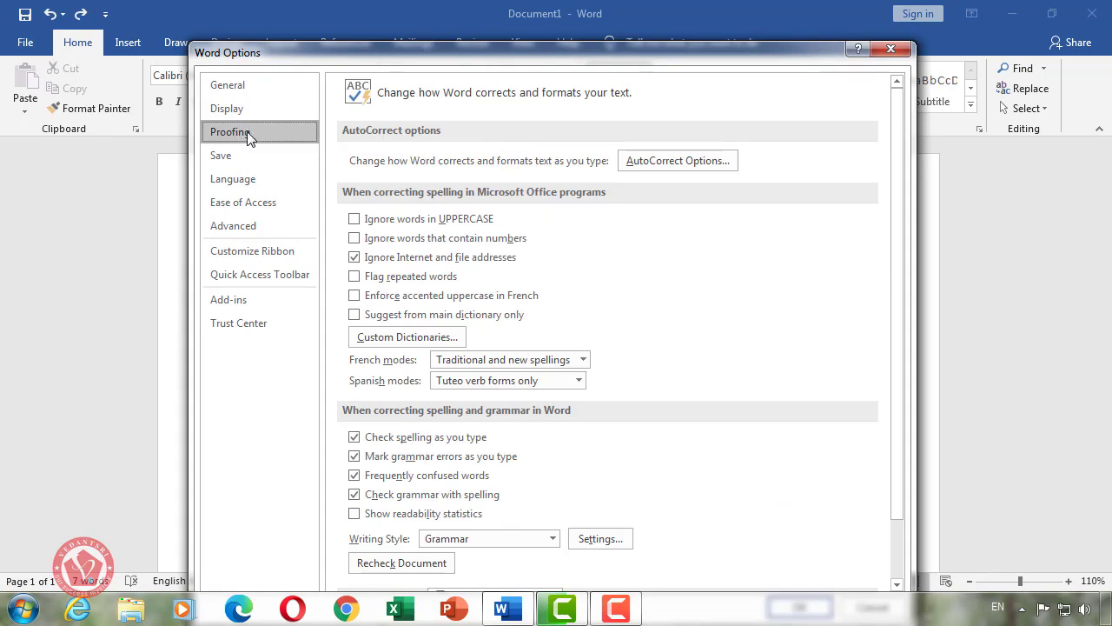
{"action": "left_click", "coordinate": [406, 339]}
{"action": "left_click_drag", "start_coordinate": [422, 236], "coordinate": [414, 180]}
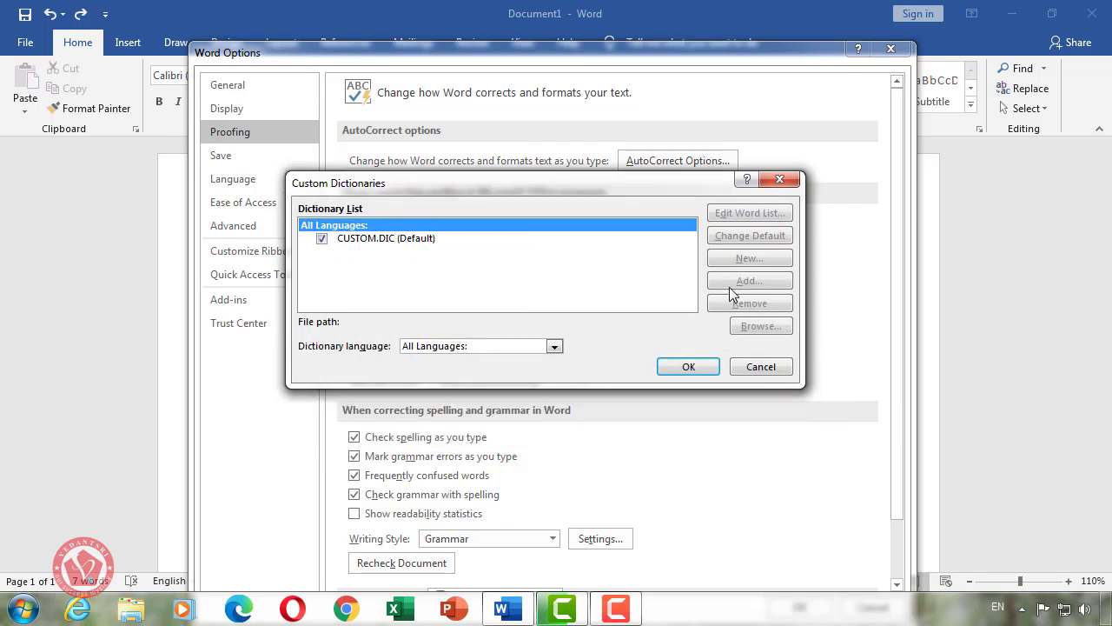
- Start adding a custom dictionary to the list and browse to the My file on the desktop
{"action": "left_click", "coordinate": [379, 243]}
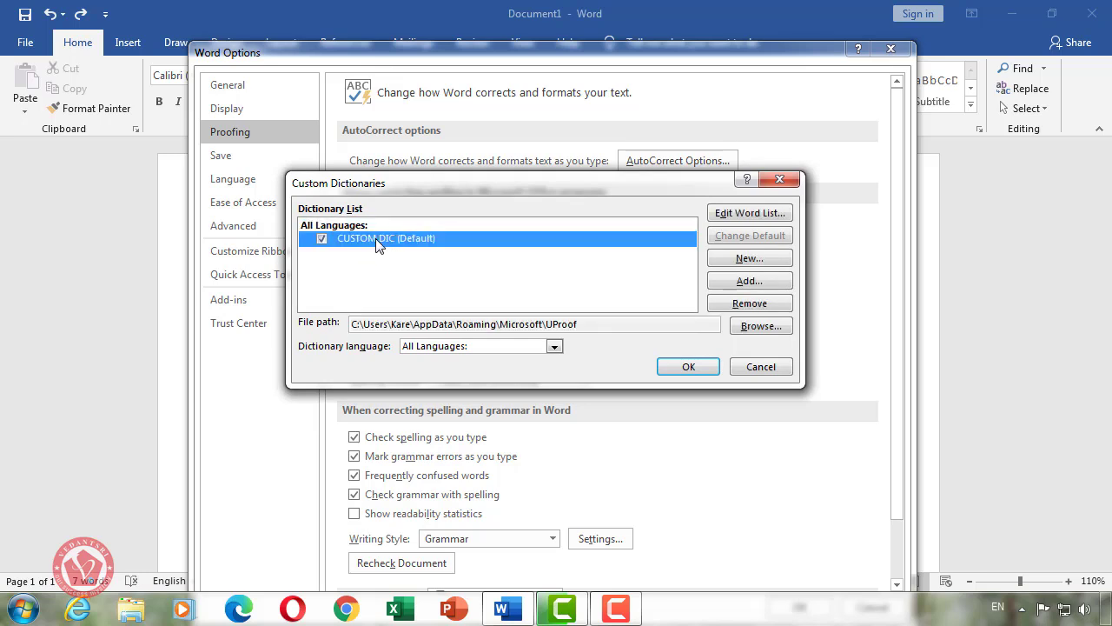
{"action": "left_click", "coordinate": [746, 283]}
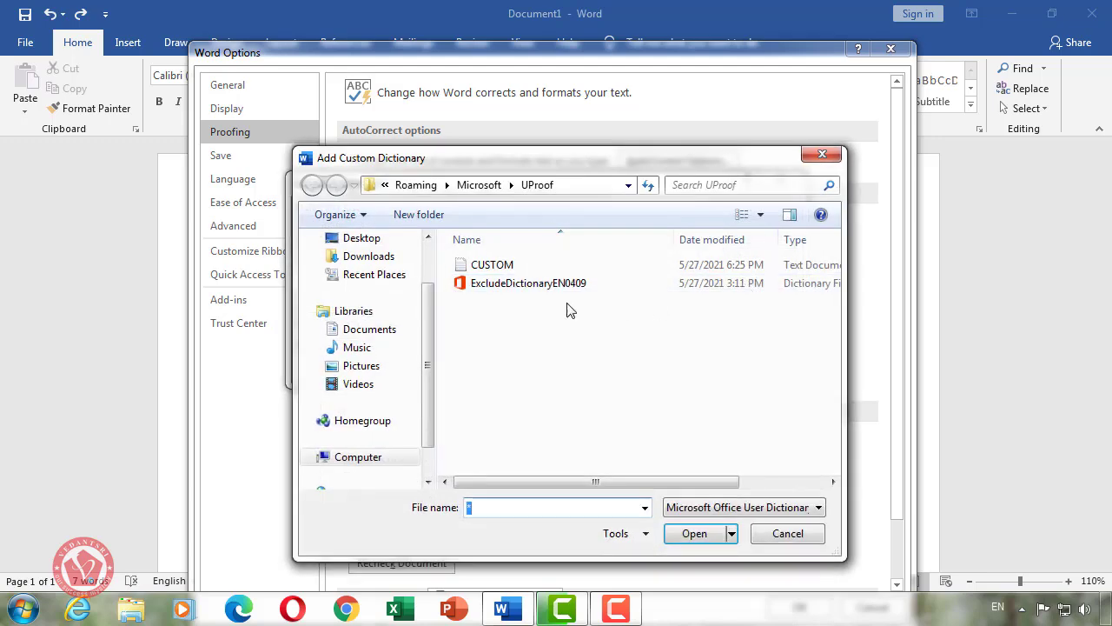
{"action": "left_click_drag", "start_coordinate": [562, 160], "coordinate": [555, 84]}
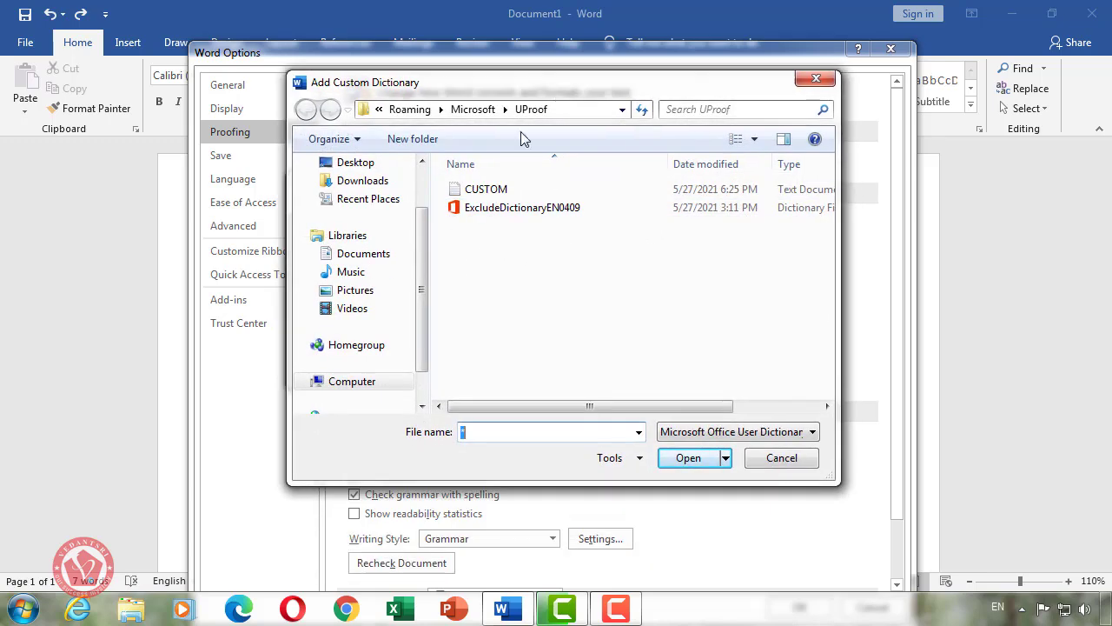
{"action": "scroll", "coordinate": [425, 220], "scroll_direction": "up", "scroll_amount": 1}
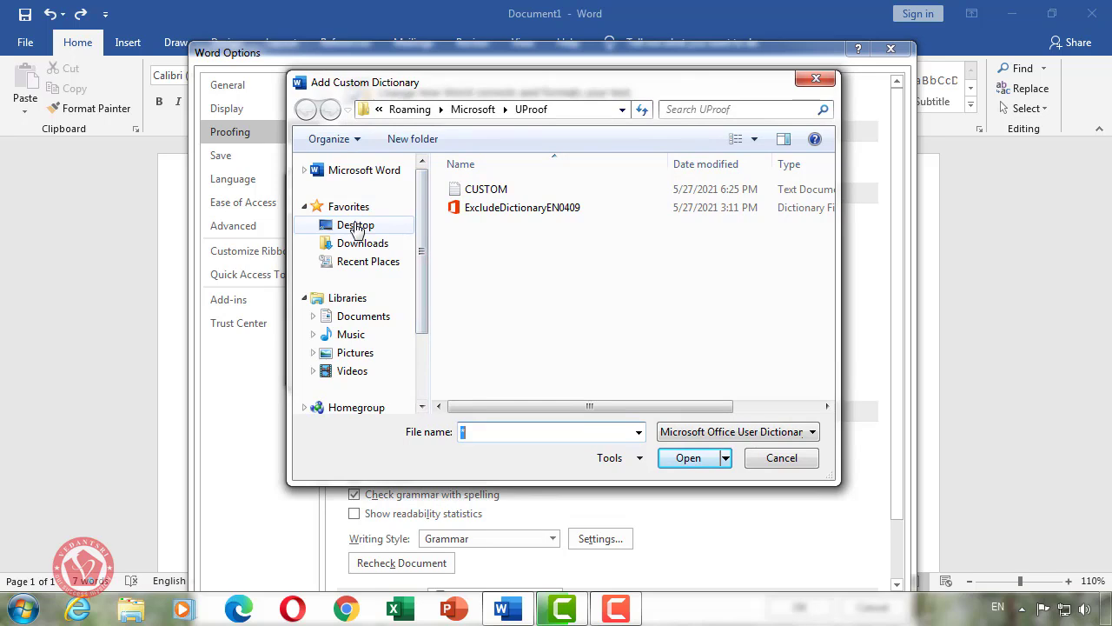
{"action": "left_click", "coordinate": [304, 207]}
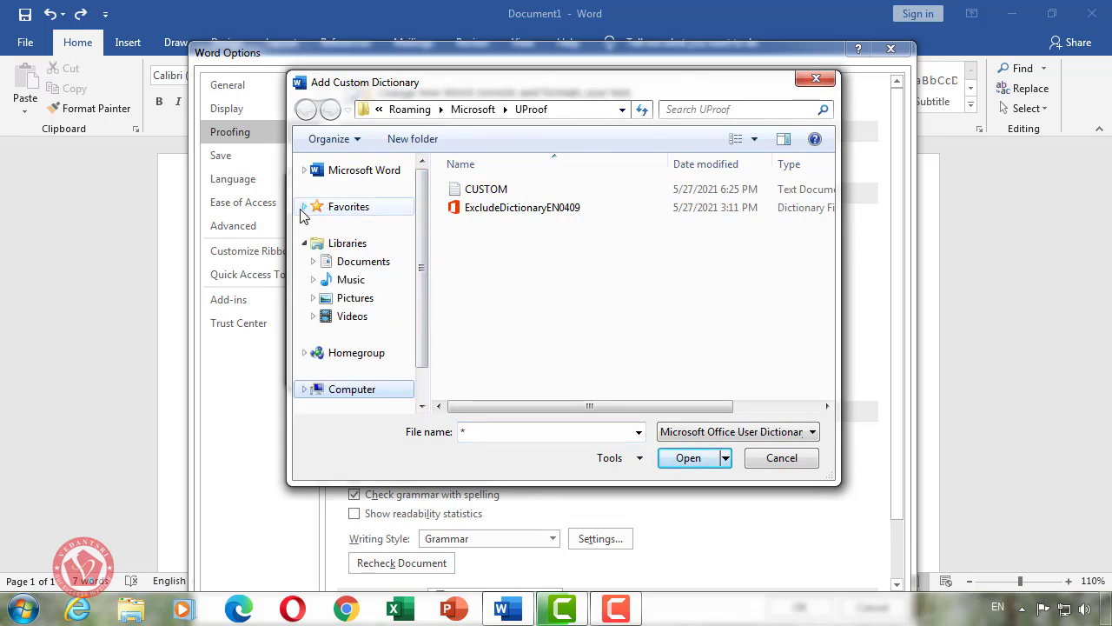
{"action": "left_click", "coordinate": [305, 209]}
{"action": "left_click", "coordinate": [356, 229]}
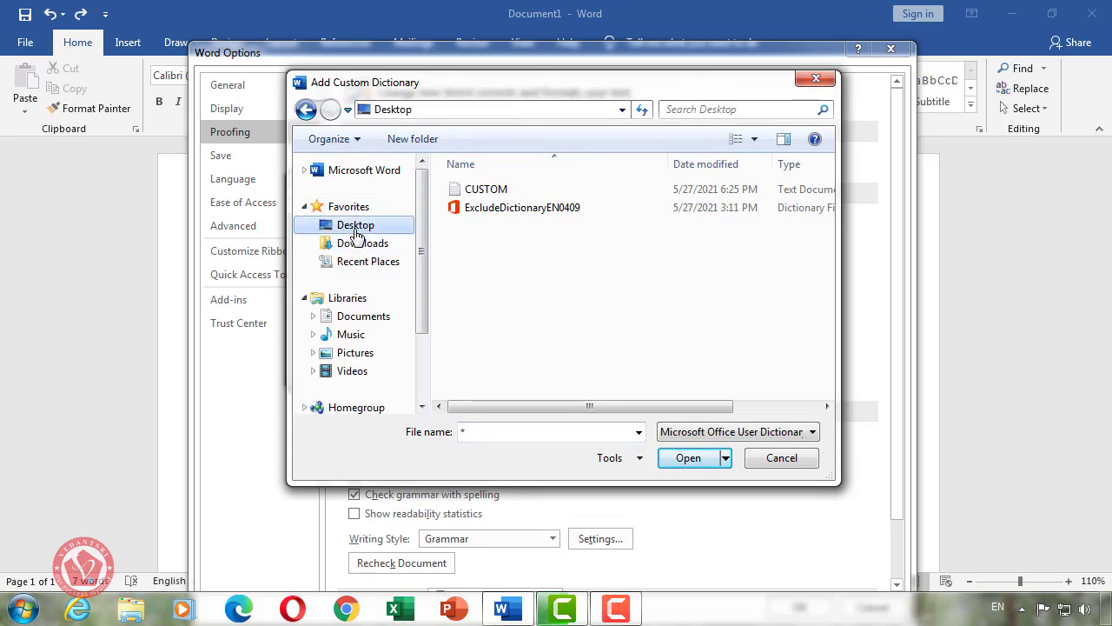
{"action": "left_click_drag", "start_coordinate": [828, 220], "coordinate": [829, 343]}
{"action": "left_click", "coordinate": [511, 259]}
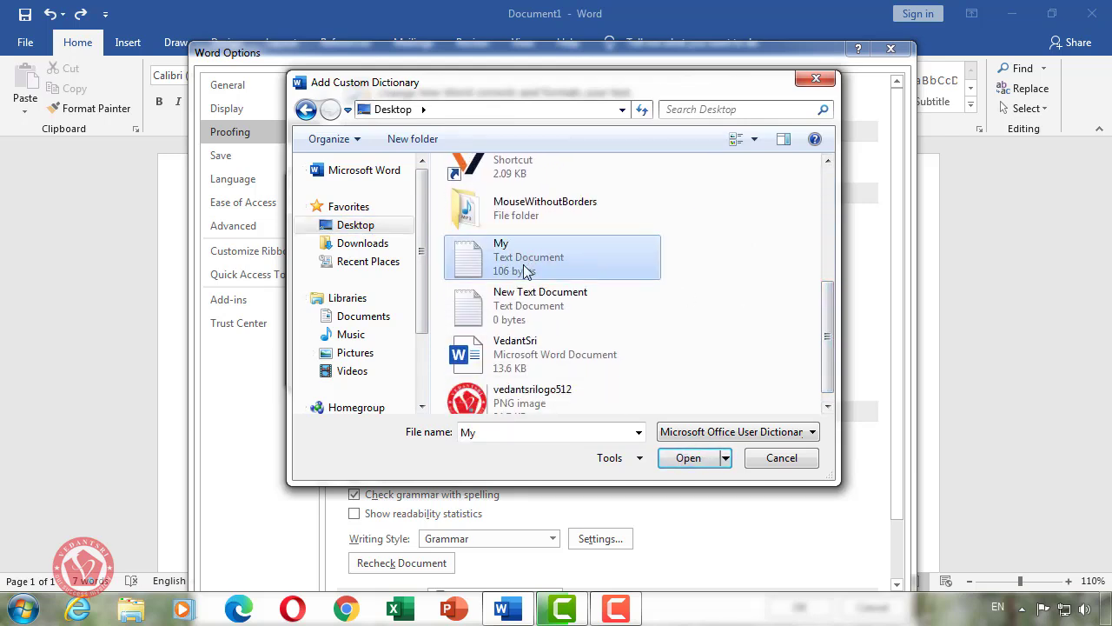
- Check the file type of New Text Document in its properties and close them without changes
{"action": "left_click", "coordinate": [524, 313]}
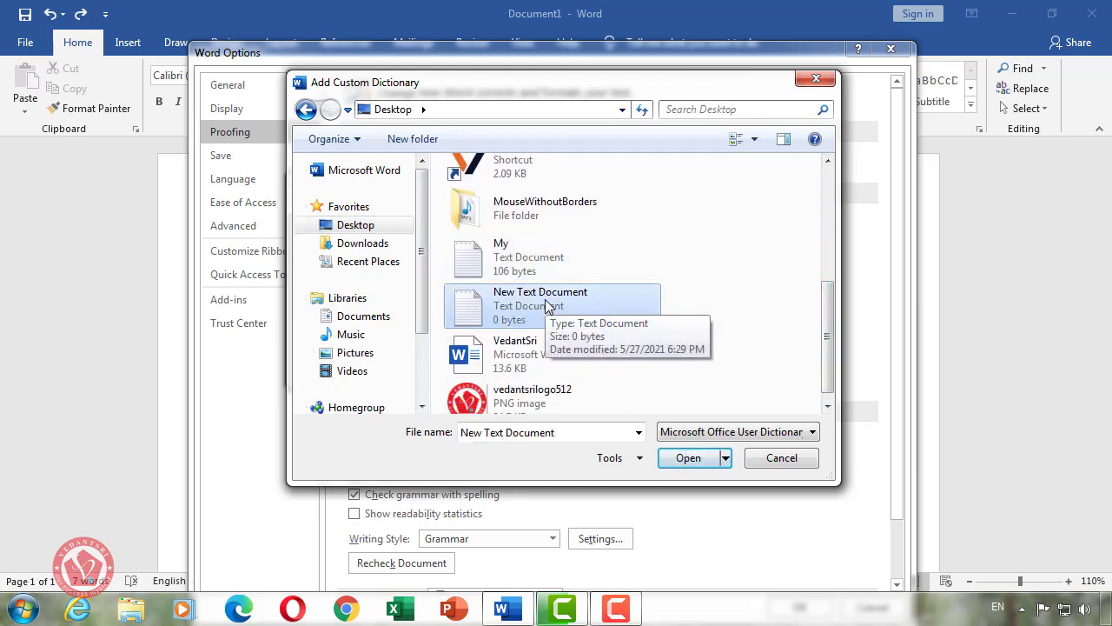
{"action": "left_click", "coordinate": [533, 265]}
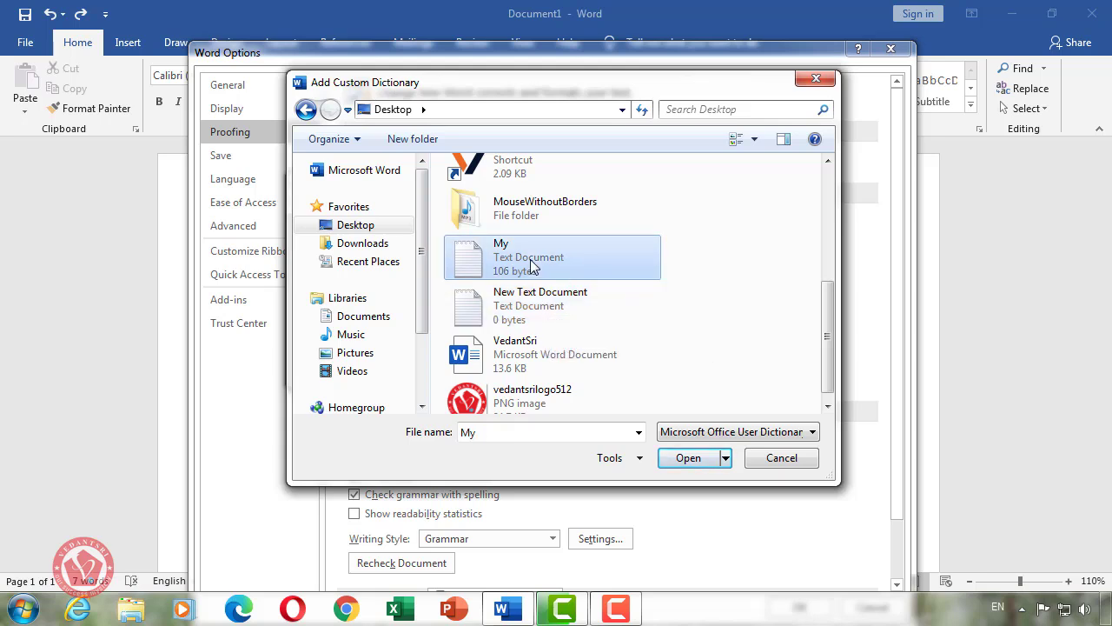
{"action": "left_click", "coordinate": [544, 317]}
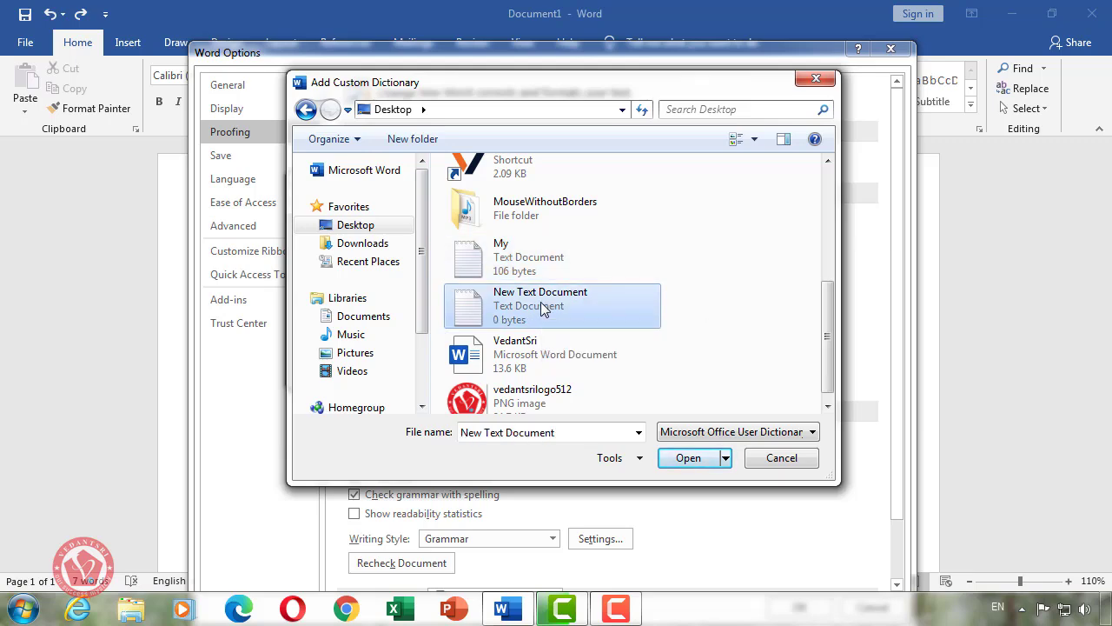
{"action": "right_click", "coordinate": [542, 306]}
{"action": "left_click", "coordinate": [591, 578]}
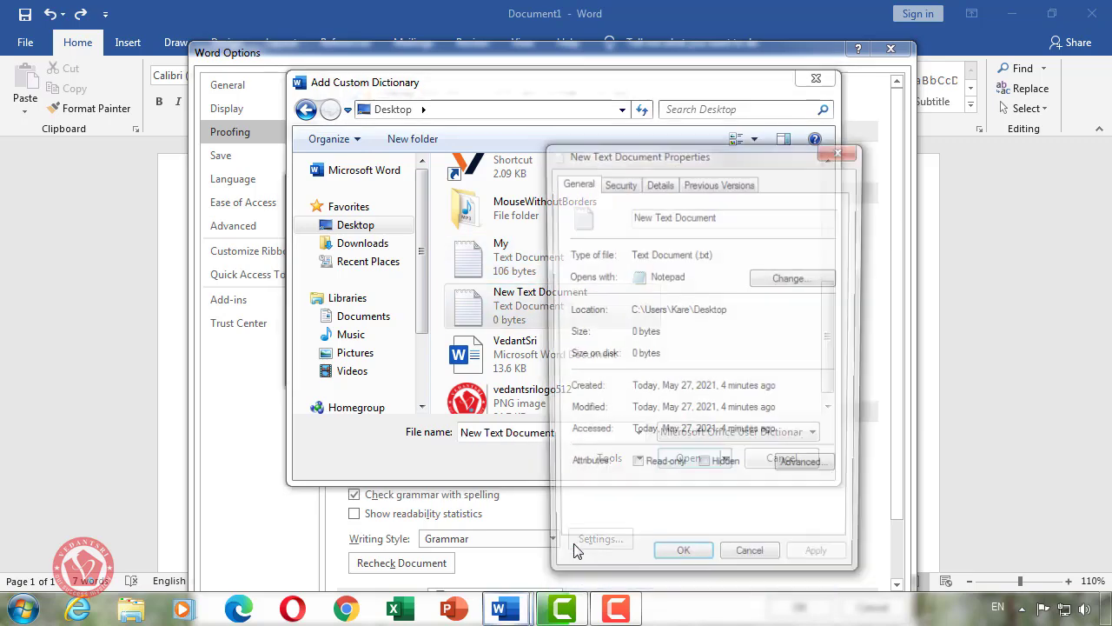
{"action": "left_click_drag", "start_coordinate": [637, 157], "coordinate": [622, 110]}
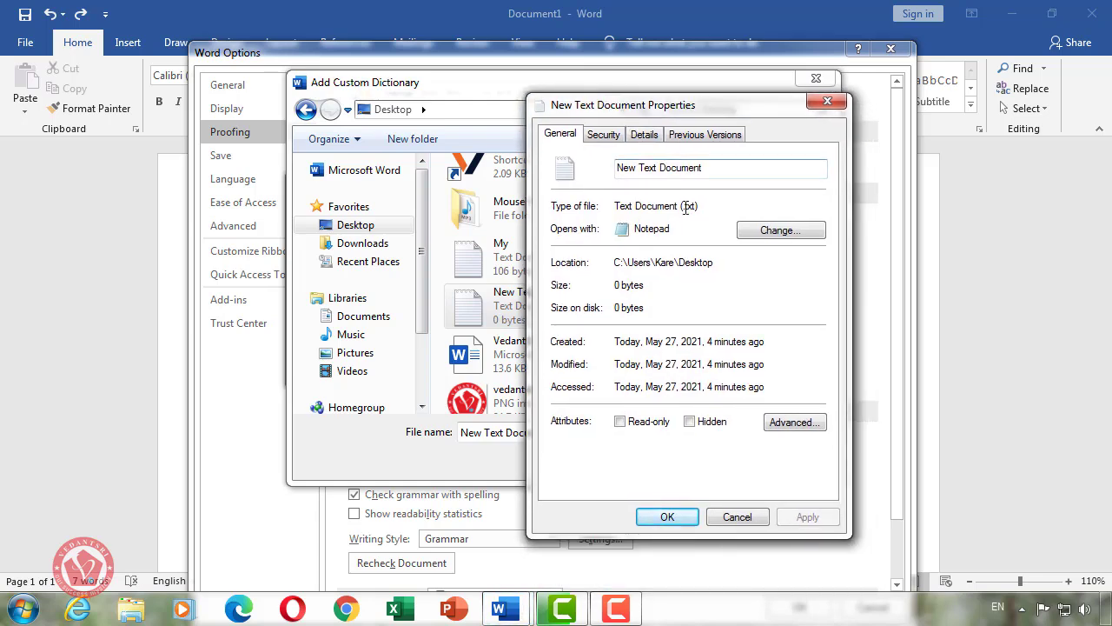
{"action": "left_click_drag", "start_coordinate": [683, 205], "coordinate": [702, 207]}
{"action": "left_click", "coordinate": [738, 518]}
- Check the file type of the My file in its properties and close them without changes
{"action": "left_click", "coordinate": [537, 264]}
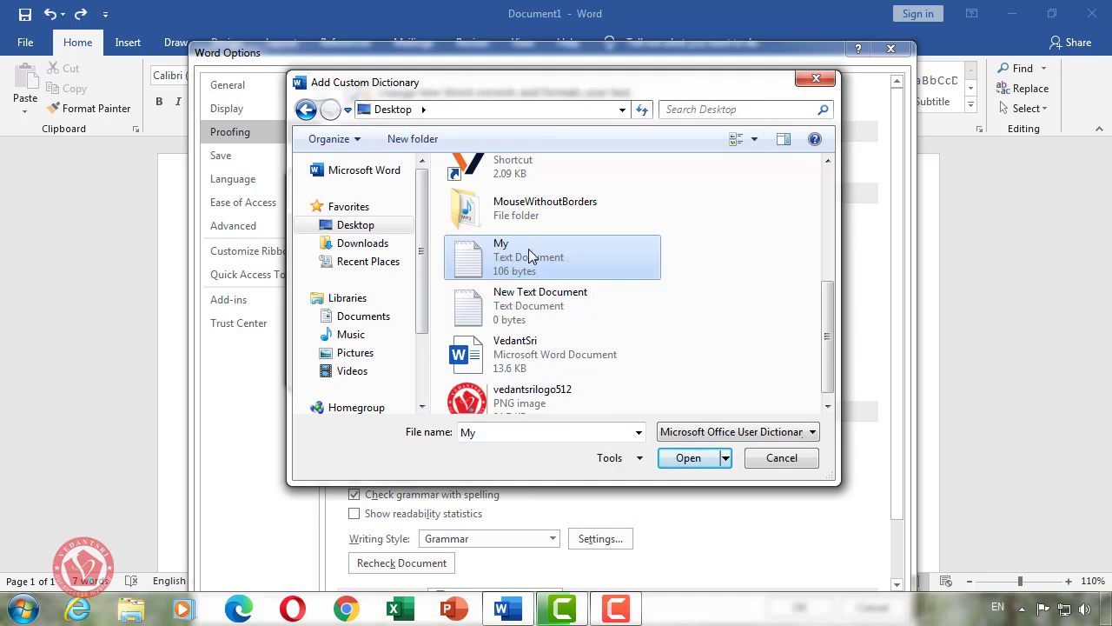
{"action": "right_click", "coordinate": [530, 261]}
{"action": "left_click", "coordinate": [580, 578]}
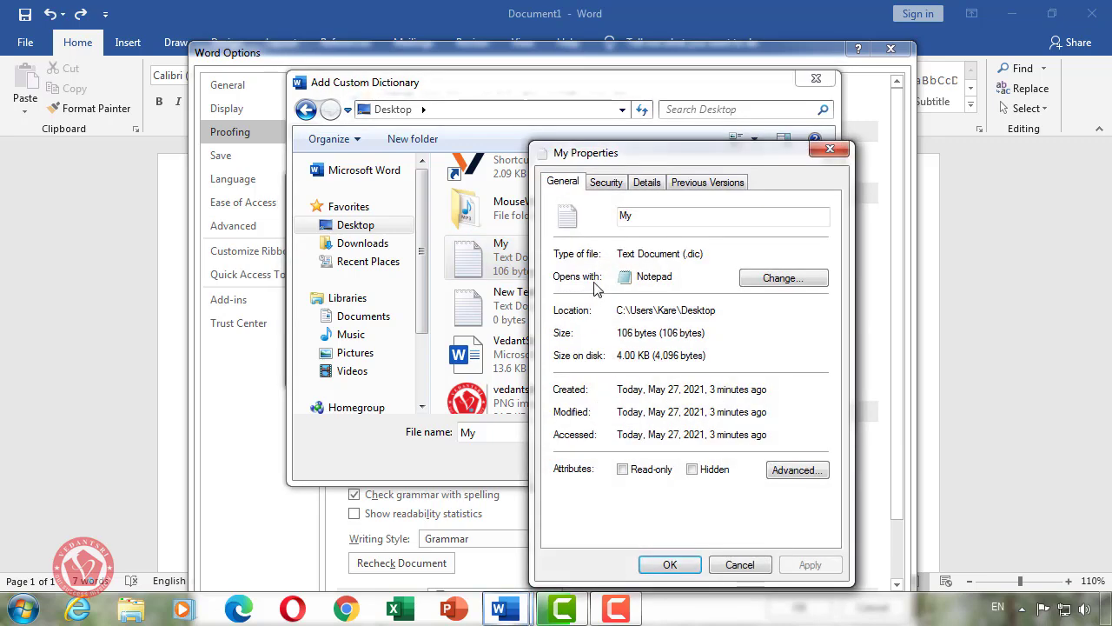
{"action": "left_click_drag", "start_coordinate": [686, 254], "coordinate": [710, 256]}
{"action": "left_click", "coordinate": [709, 257]}
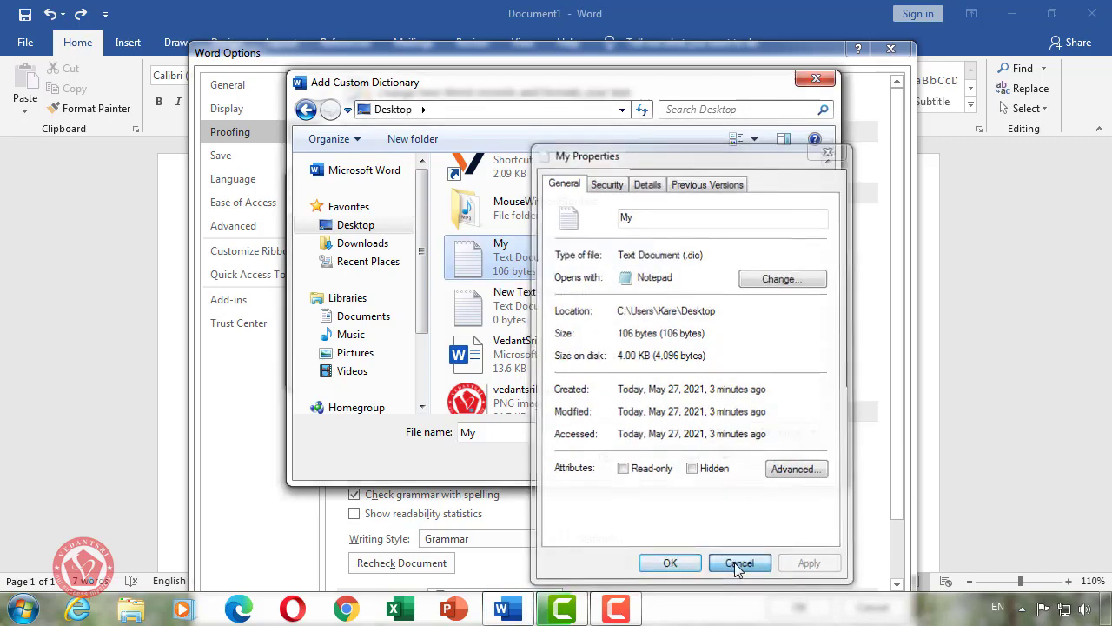
{"action": "left_click", "coordinate": [739, 564]}
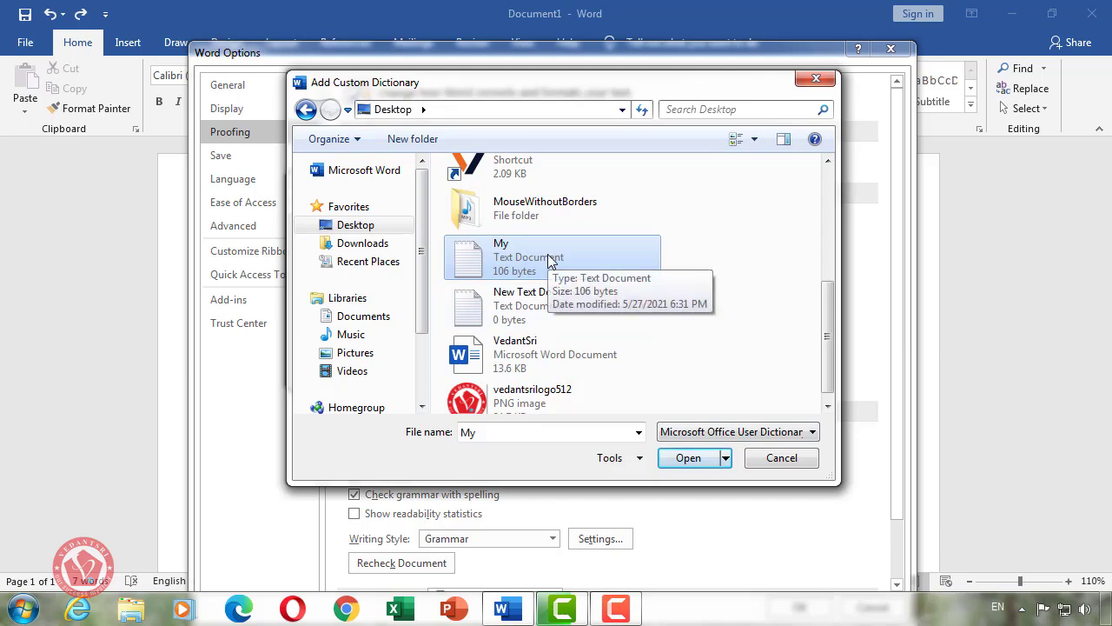
- Add the My file to the custom dictionaries and accept the Custom Dictionaries and Word Options settings
{"action": "left_click", "coordinate": [686, 459]}
{"action": "left_click", "coordinate": [355, 257]}
{"action": "left_click", "coordinate": [363, 241]}
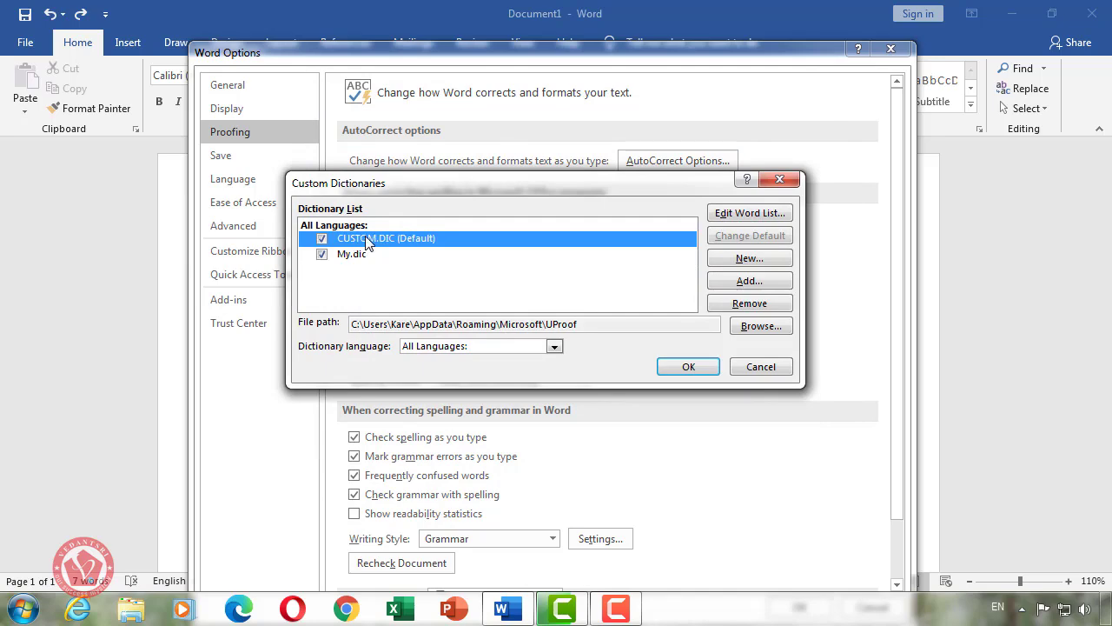
{"action": "left_click", "coordinate": [355, 261]}
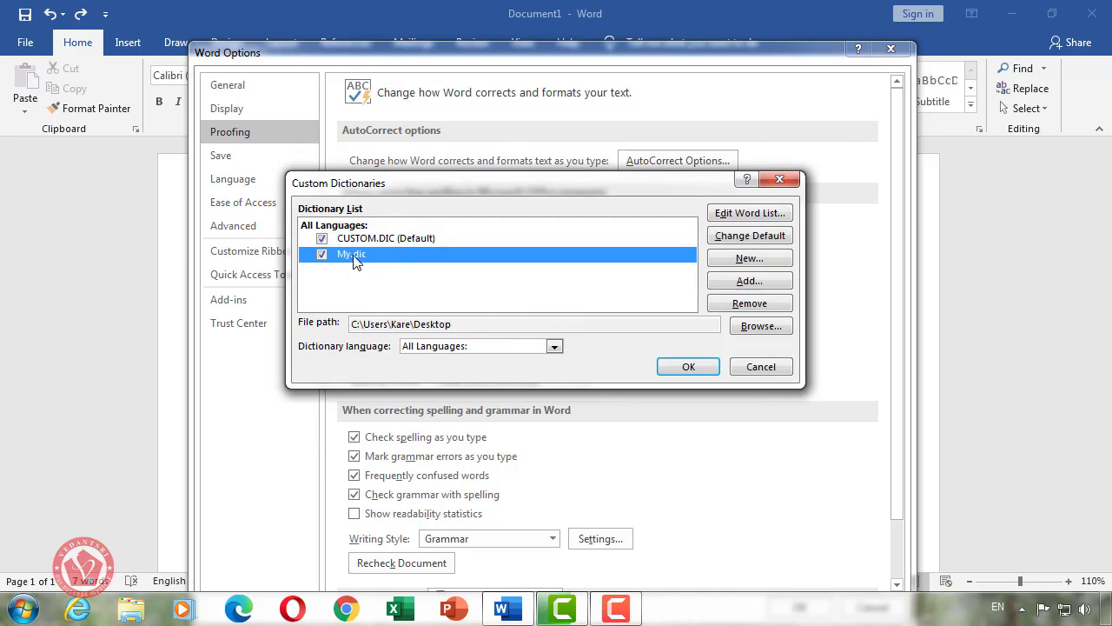
{"action": "left_click", "coordinate": [700, 367]}
{"action": "left_click_drag", "start_coordinate": [296, 61], "coordinate": [290, 22]}
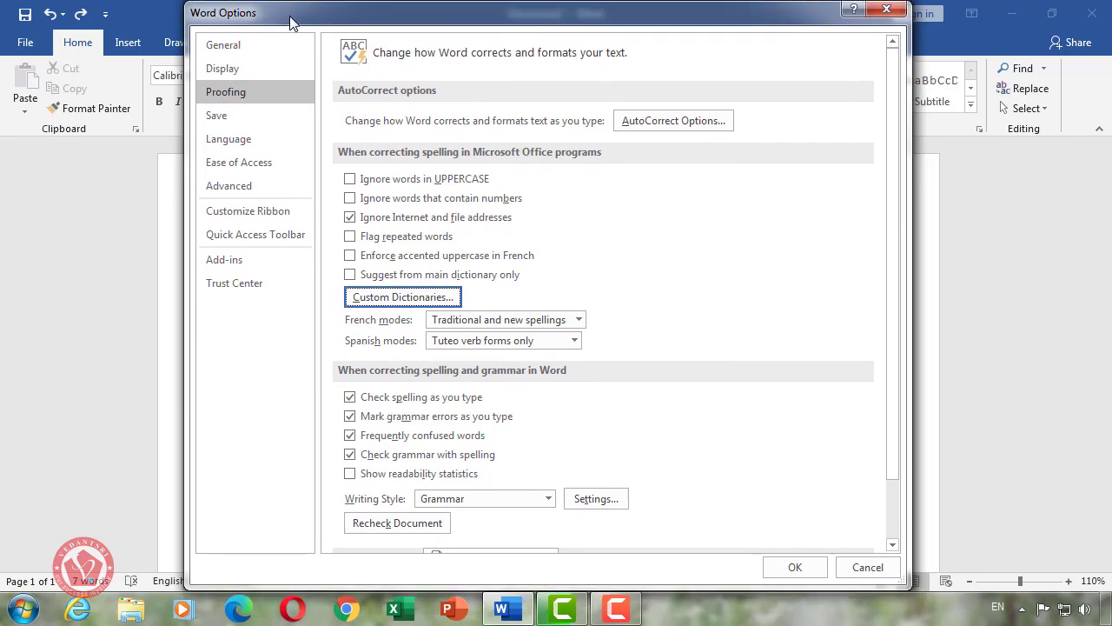
{"action": "left_click", "coordinate": [792, 567]}
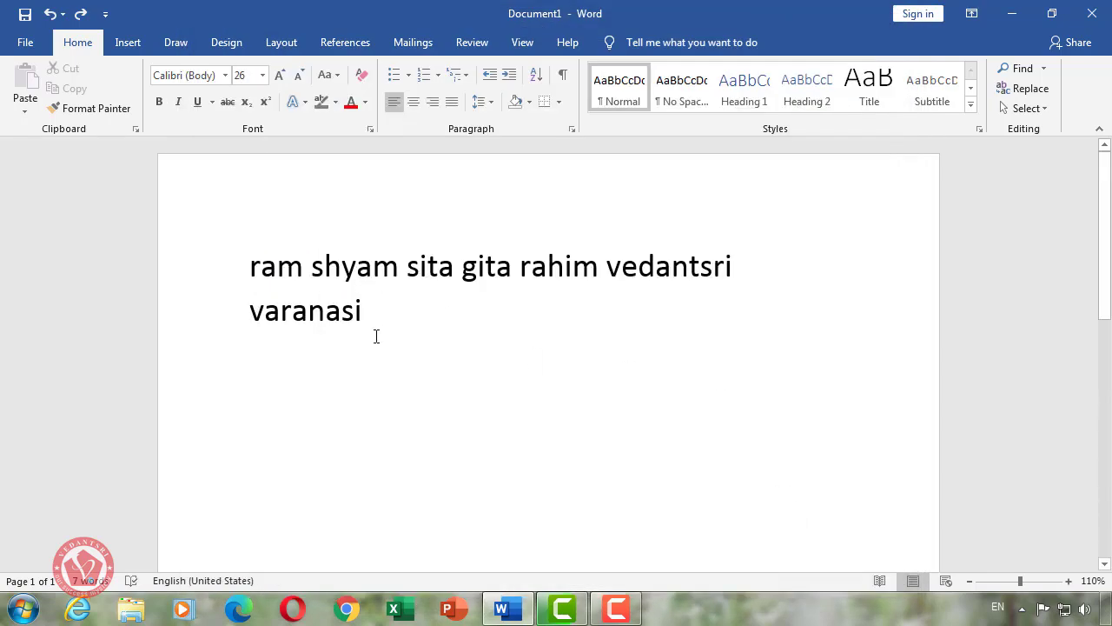
- Start a new line below the words in the document, then close Word without saving
{"action": "triple_click", "coordinate": [238, 262]}
{"action": "left_click", "coordinate": [402, 320]}
{"action": "key", "text": "Return"}
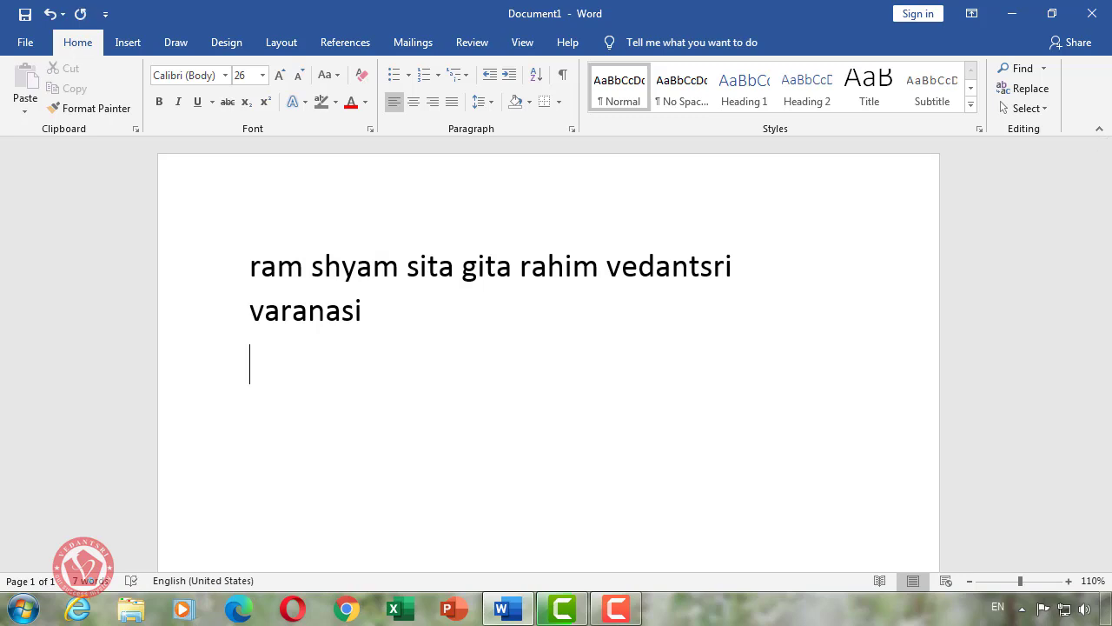
{"action": "left_click", "coordinate": [1092, 13]}
{"action": "left_click", "coordinate": [570, 340]}
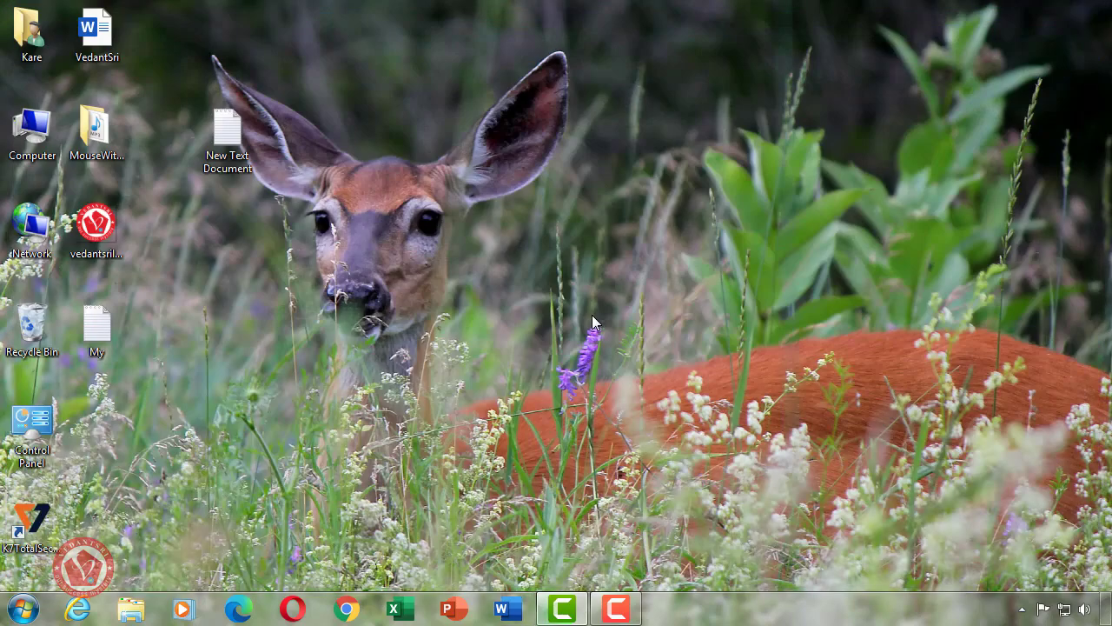
- Launch Word again with a blank document by running the winword command
{"action": "key", "text": "super+r"}
{"action": "type", "text": "win"}
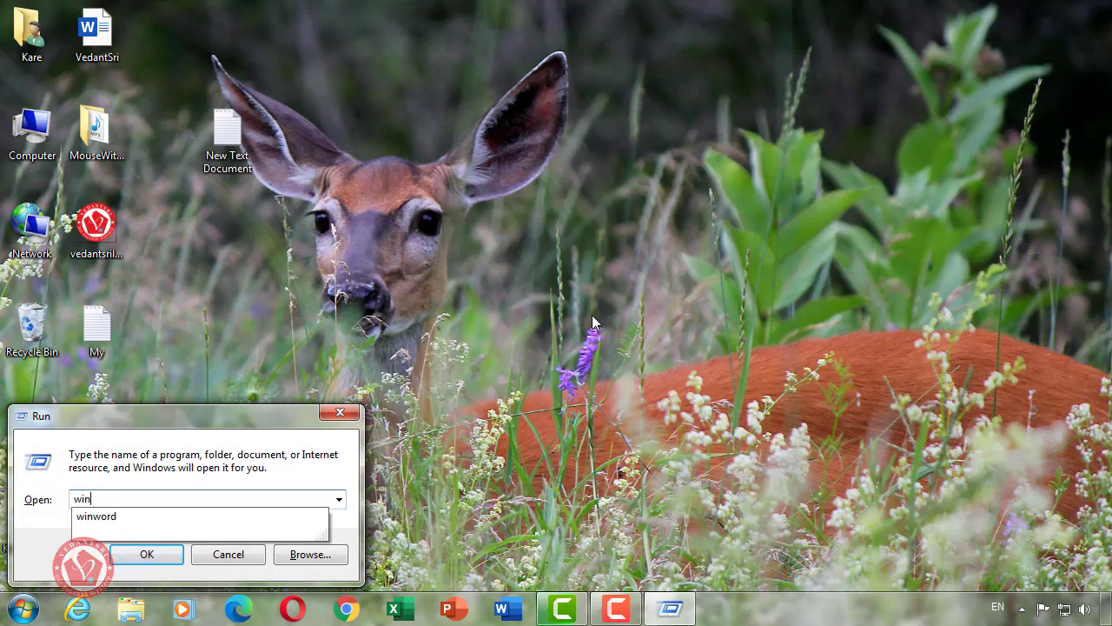
{"action": "key", "text": "Down"}
{"action": "key", "text": "Return"}
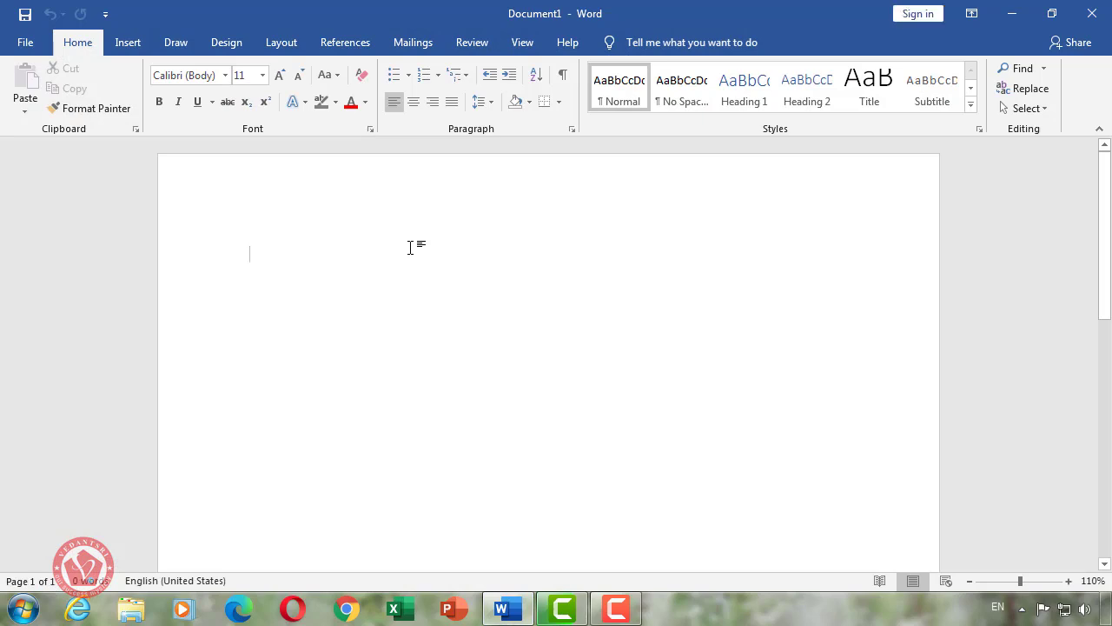
- Write the first name from the dictionary list and enlarge the text to 26 pt
{"action": "type", "text": "Ram"}
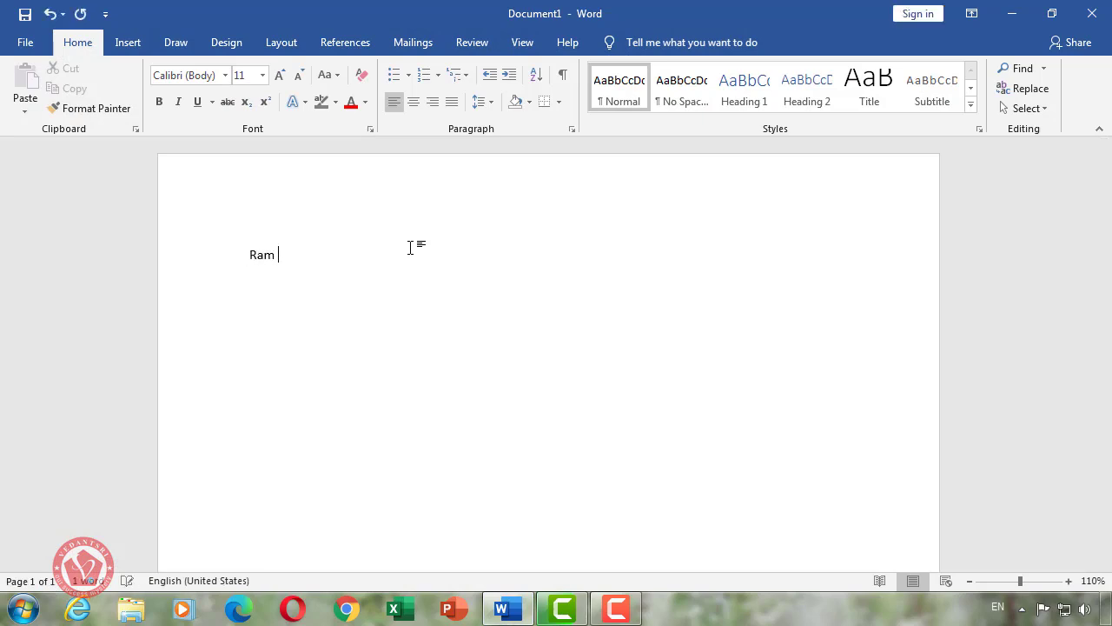
{"action": "key", "text": "ctrl+a"}
{"action": "key", "text": "ctrl+shift+period"}
{"action": "key", "text": "ctrl+shift+period"}
{"action": "key", "text": "ctrl+shift+period"}
{"action": "key", "text": "ctrl+shift+period"}
{"action": "key", "text": "ctrl+shift+period"}
{"action": "key", "text": "ctrl+shift+period"}
{"action": "key", "text": "ctrl+shift+period"}
{"action": "key", "text": "ctrl+shift+period"}
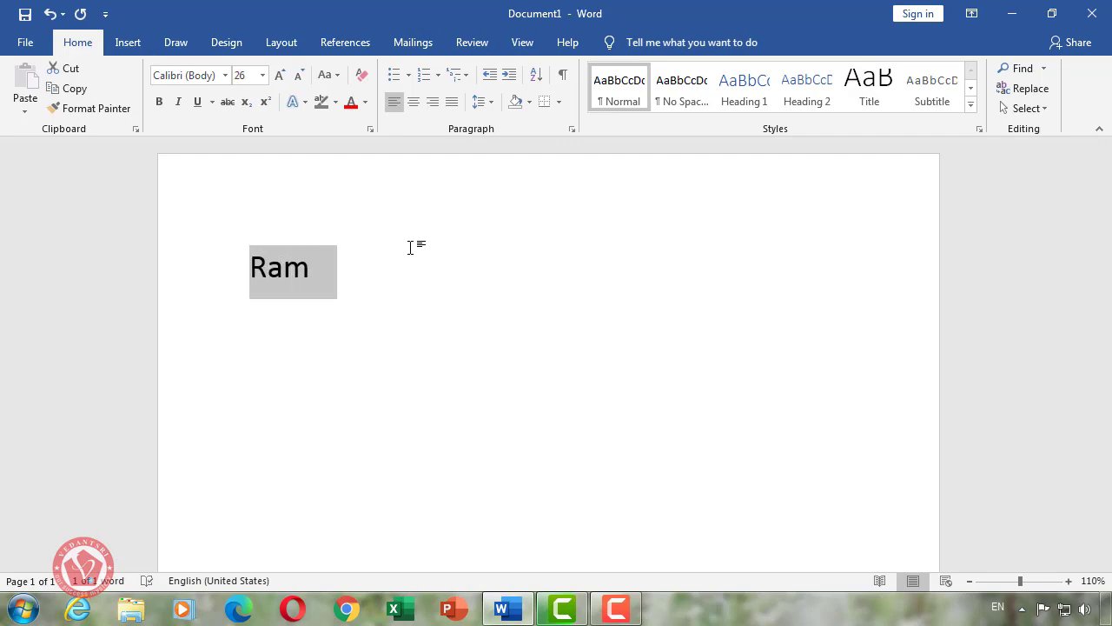
{"action": "left_click", "coordinate": [410, 248]}
- Continue the line with four more lowercase first names from the dictionary list
{"action": "type", "text": "shyam"}
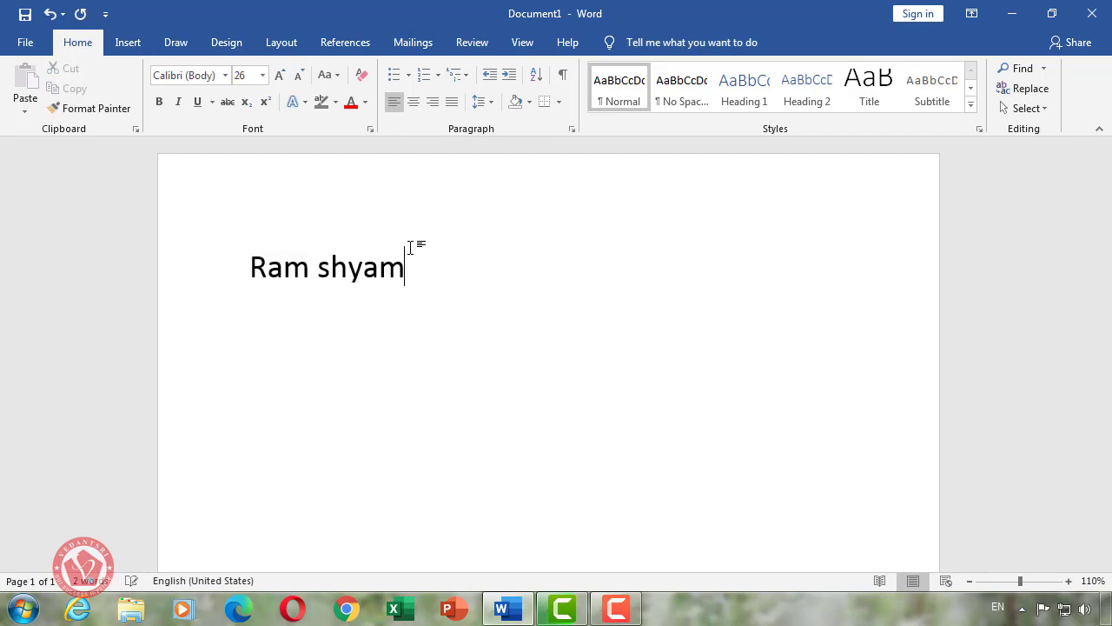
{"action": "type", "text": " rahim sita"}
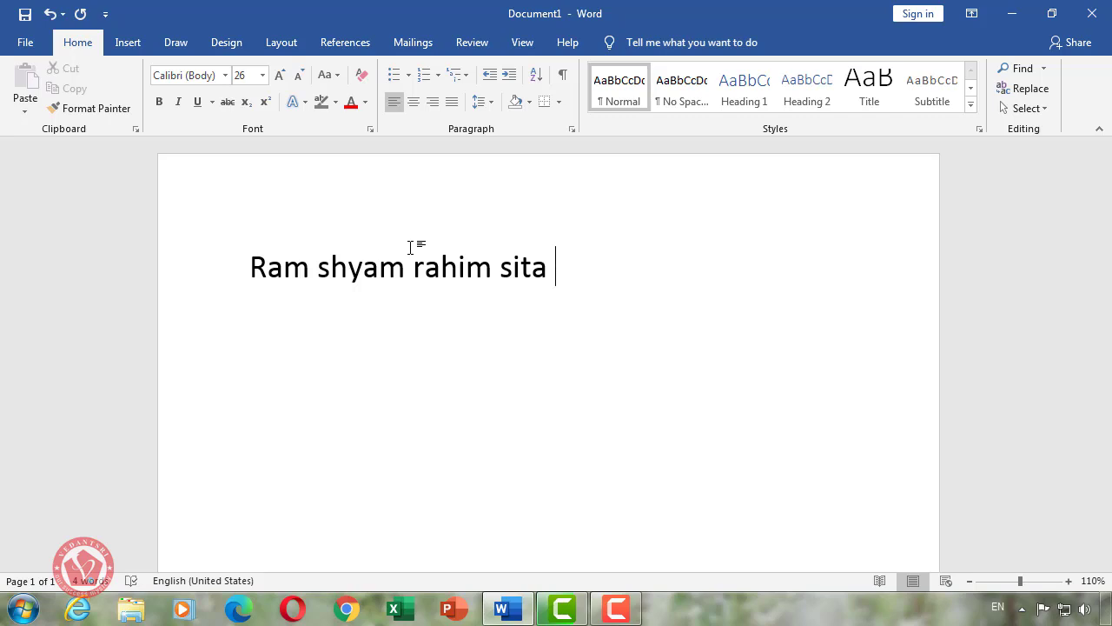
{"action": "type", "text": "gita"}
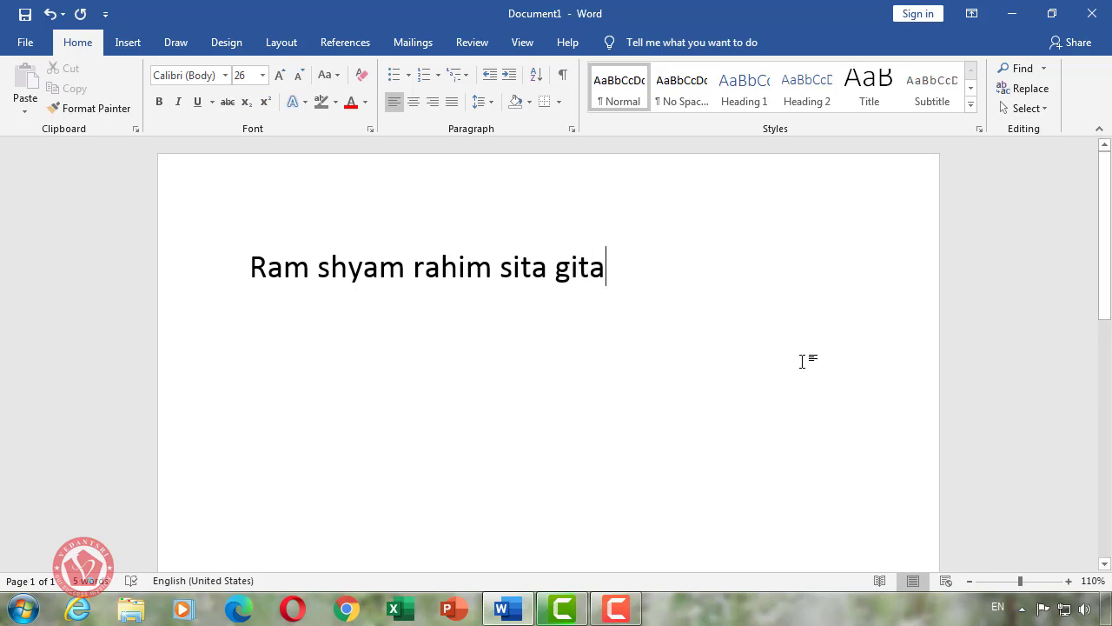
- Delete the My dictionary file from the desktop and return to the Word document
{"action": "left_click", "coordinate": [1012, 14]}
{"action": "left_click_drag", "start_coordinate": [108, 333], "coordinate": [146, 328]}
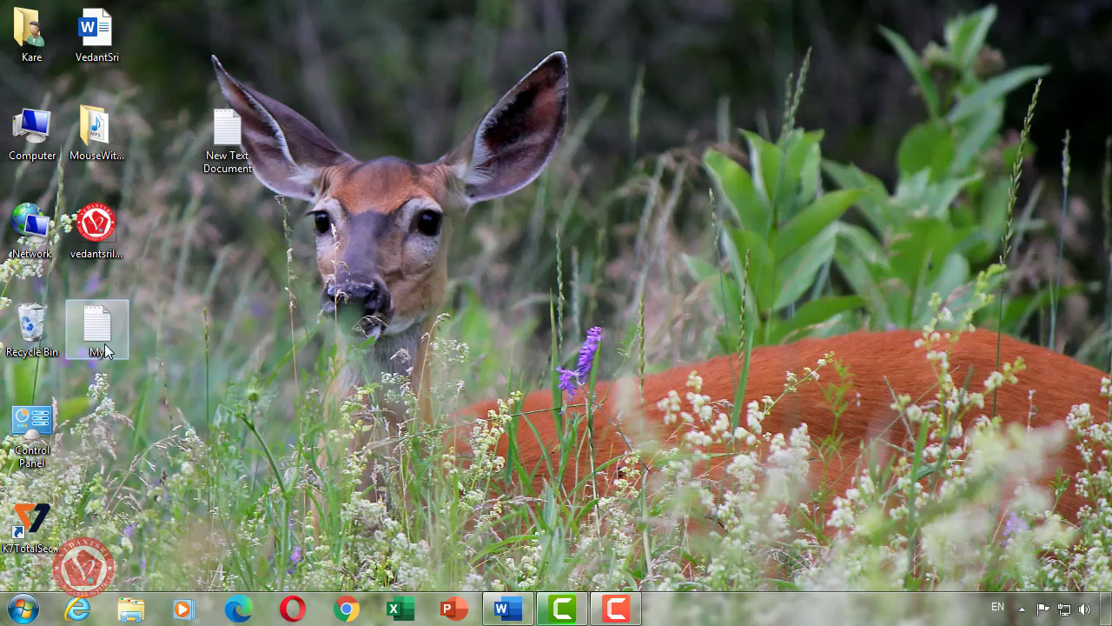
{"action": "key", "text": "Delete"}
{"action": "left_click", "coordinate": [596, 376]}
{"action": "left_click", "coordinate": [525, 612]}
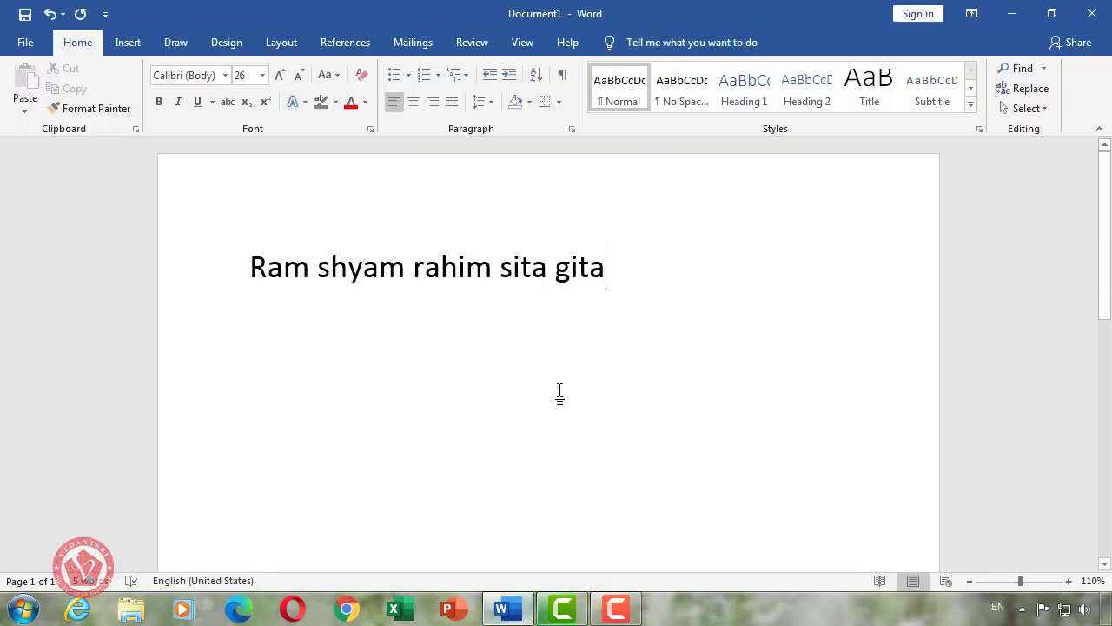
- Write one of the listed first names again on a new line, then select both lines
{"action": "key", "text": "Return"}
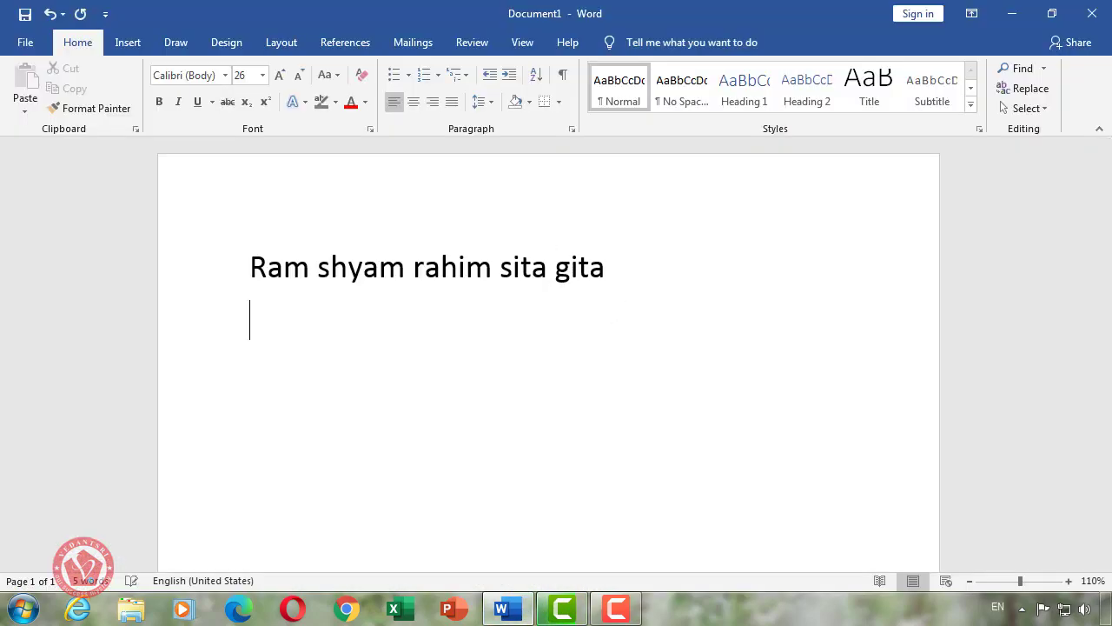
{"action": "type", "text": "shyam"}
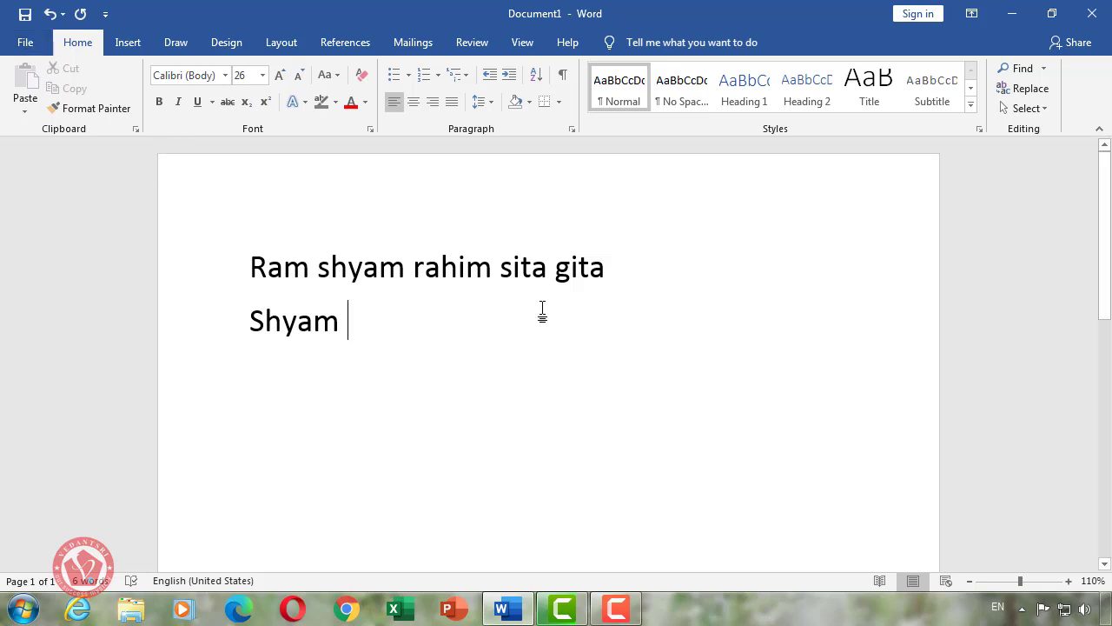
{"action": "left_click_drag", "start_coordinate": [588, 270], "coordinate": [221, 266]}
{"action": "left_click_drag", "start_coordinate": [357, 338], "coordinate": [240, 268]}
- Recheck the document's spelling and grammar through the proofing options, resetting previously ignored words, and apply the options
{"action": "left_click", "coordinate": [26, 41]}
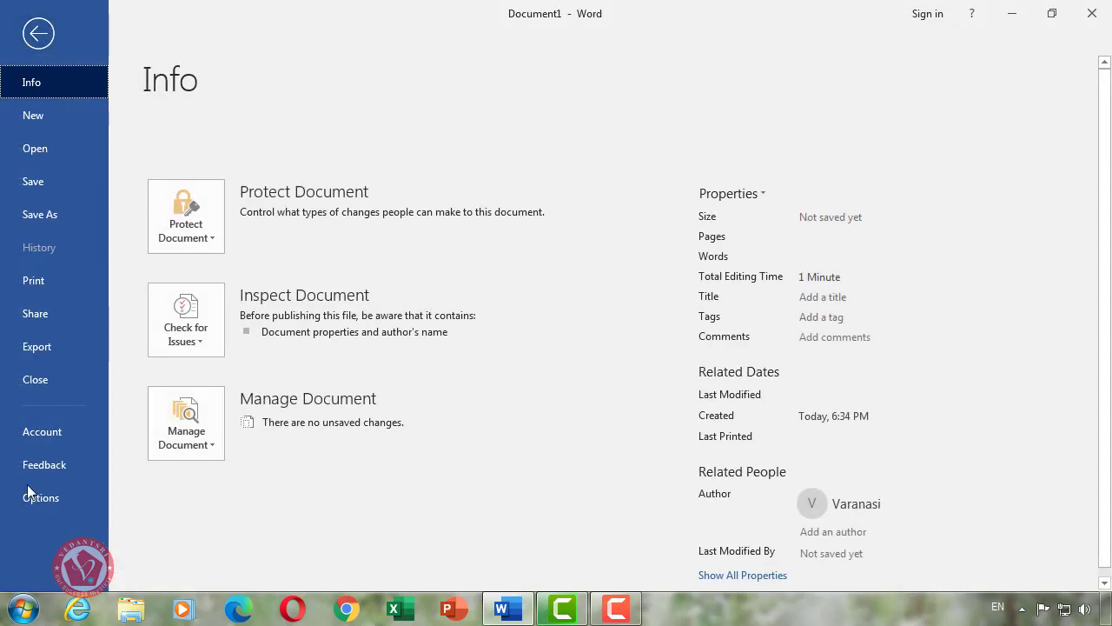
{"action": "left_click", "coordinate": [37, 499]}
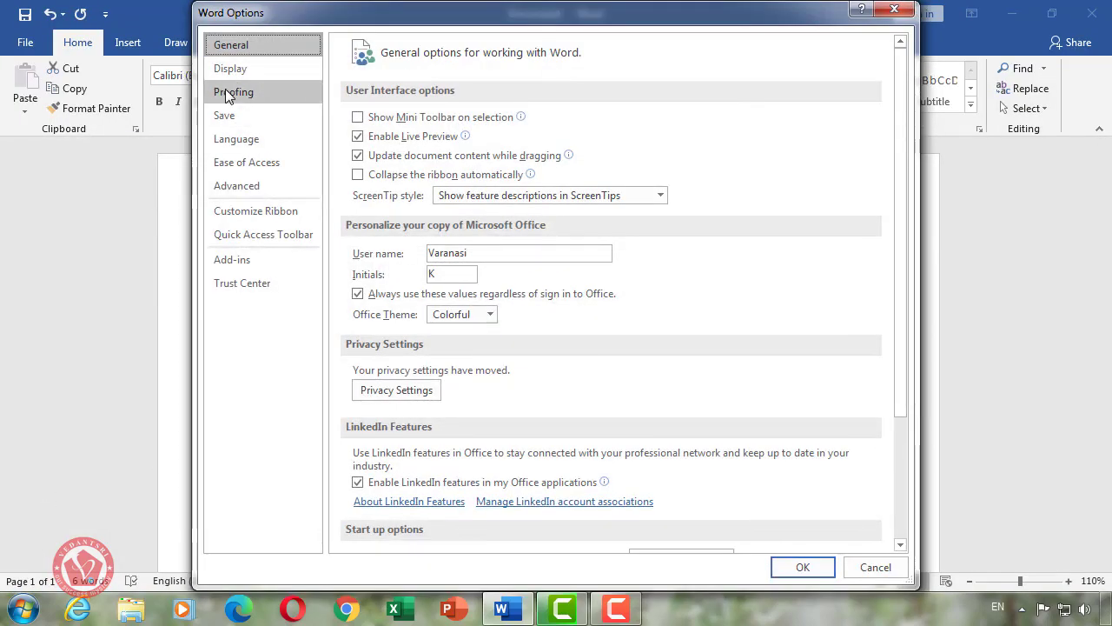
{"action": "left_click", "coordinate": [225, 89]}
{"action": "scroll", "coordinate": [631, 373], "scroll_direction": "down", "scroll_amount": 2}
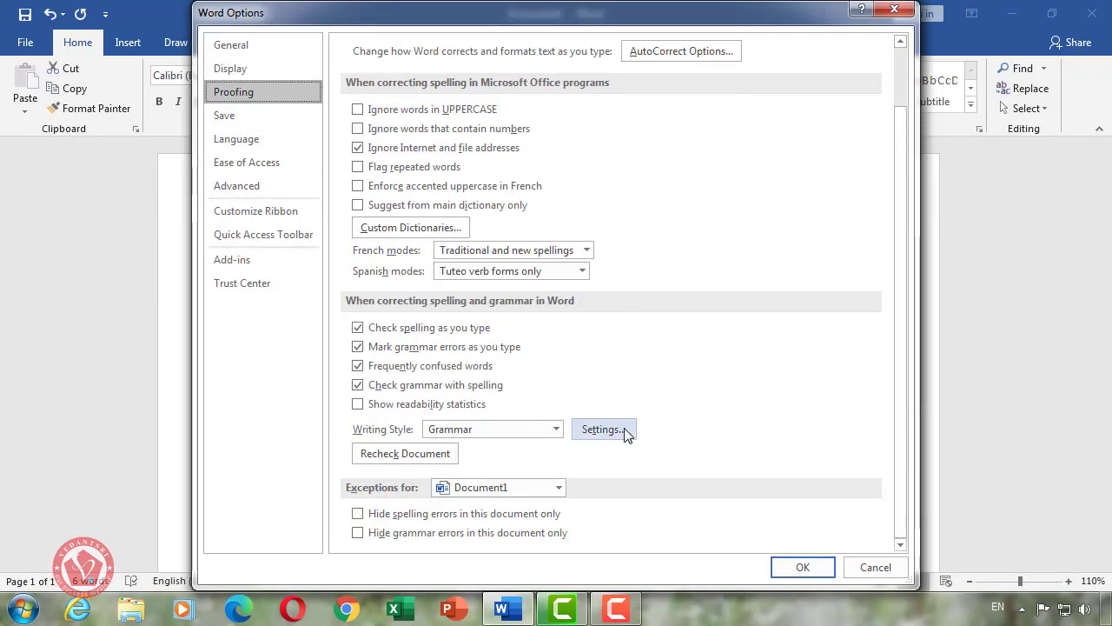
{"action": "left_click", "coordinate": [409, 456]}
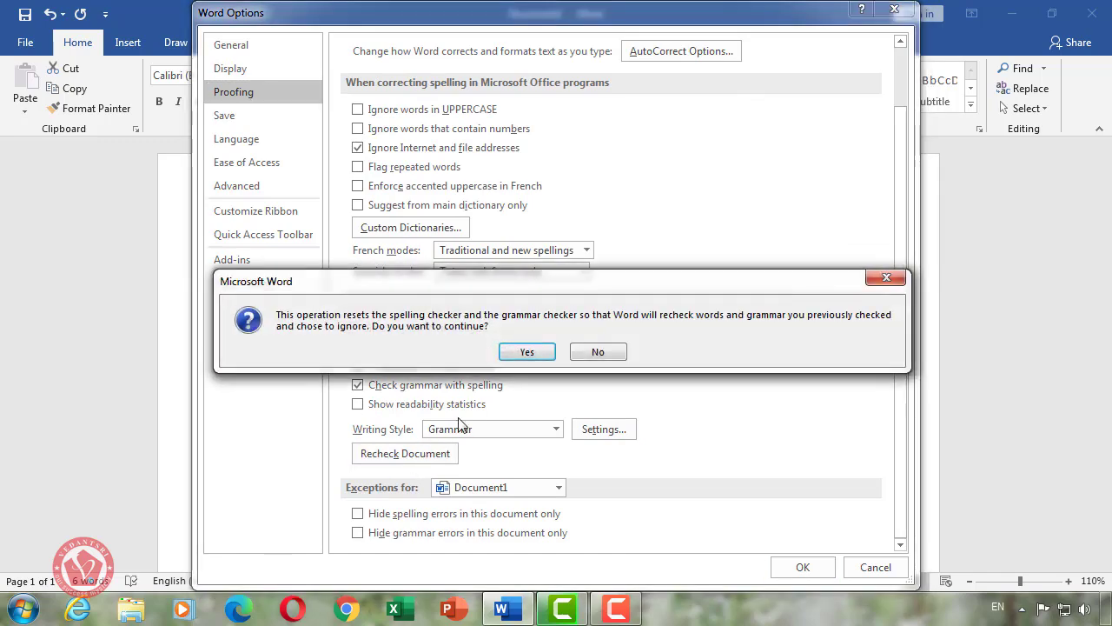
{"action": "left_click", "coordinate": [524, 356]}
{"action": "left_click", "coordinate": [790, 565]}
- Delete both lines of names so the page is empty
{"action": "left_click_drag", "start_coordinate": [601, 290], "coordinate": [318, 278]}
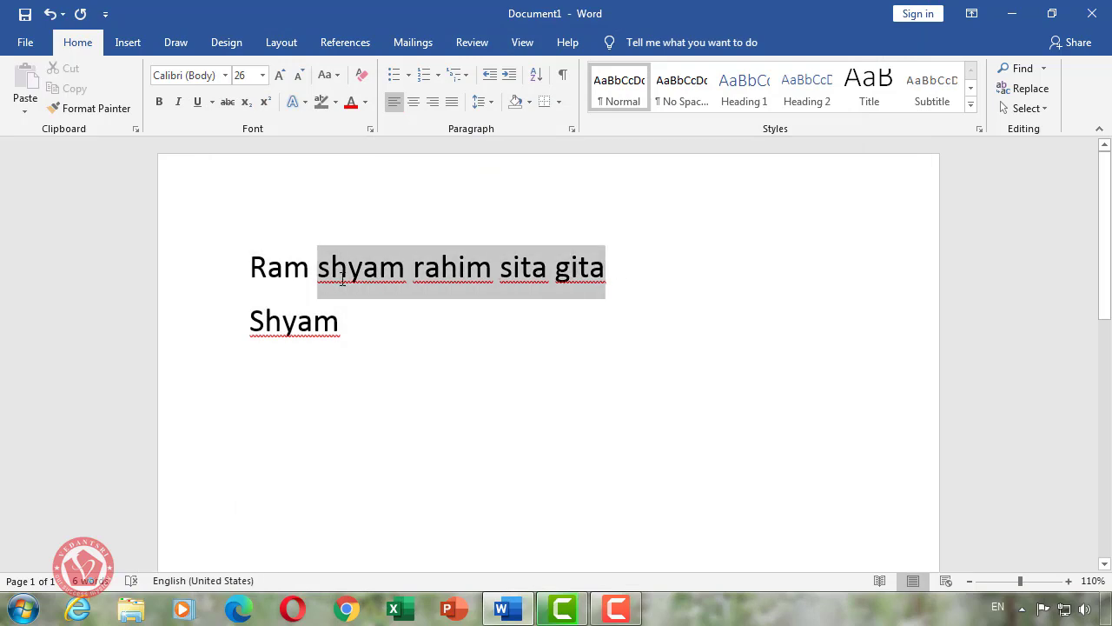
{"action": "left_click_drag", "start_coordinate": [364, 323], "coordinate": [284, 291]}
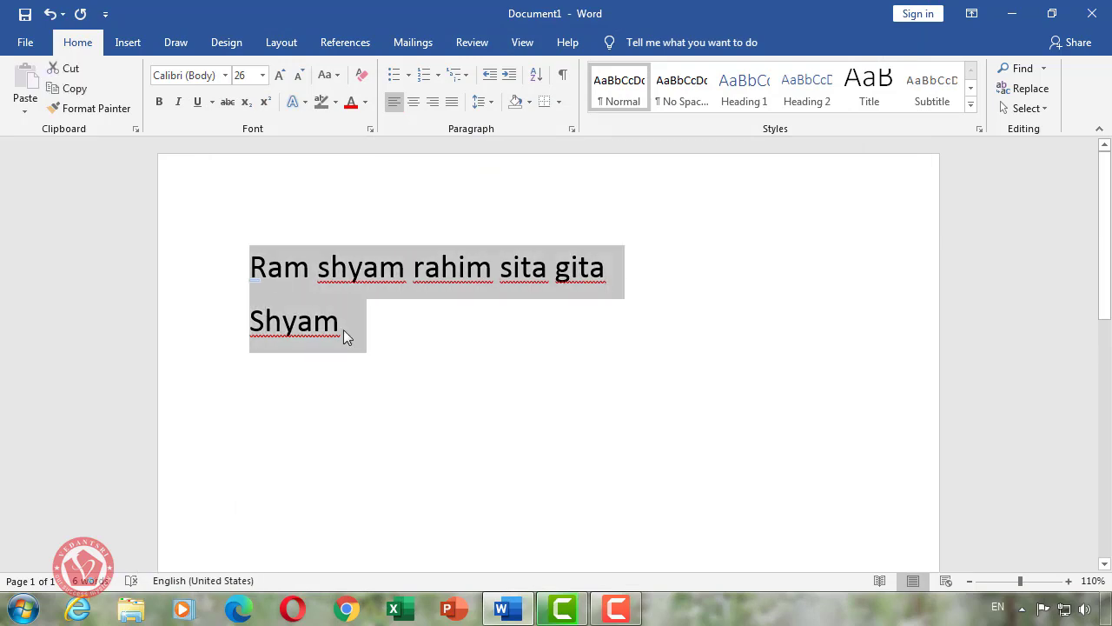
{"action": "left_click", "coordinate": [365, 341]}
{"action": "key", "text": "ctrl+a"}
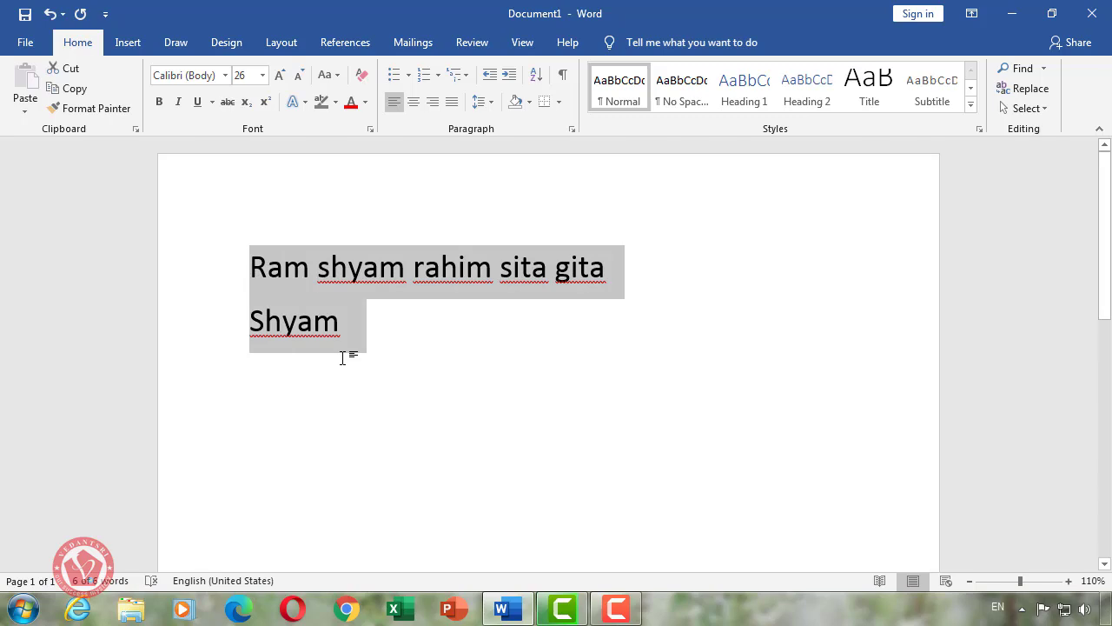
{"action": "left_click", "coordinate": [352, 356]}
{"action": "left_click_drag", "start_coordinate": [434, 329], "coordinate": [226, 245]}
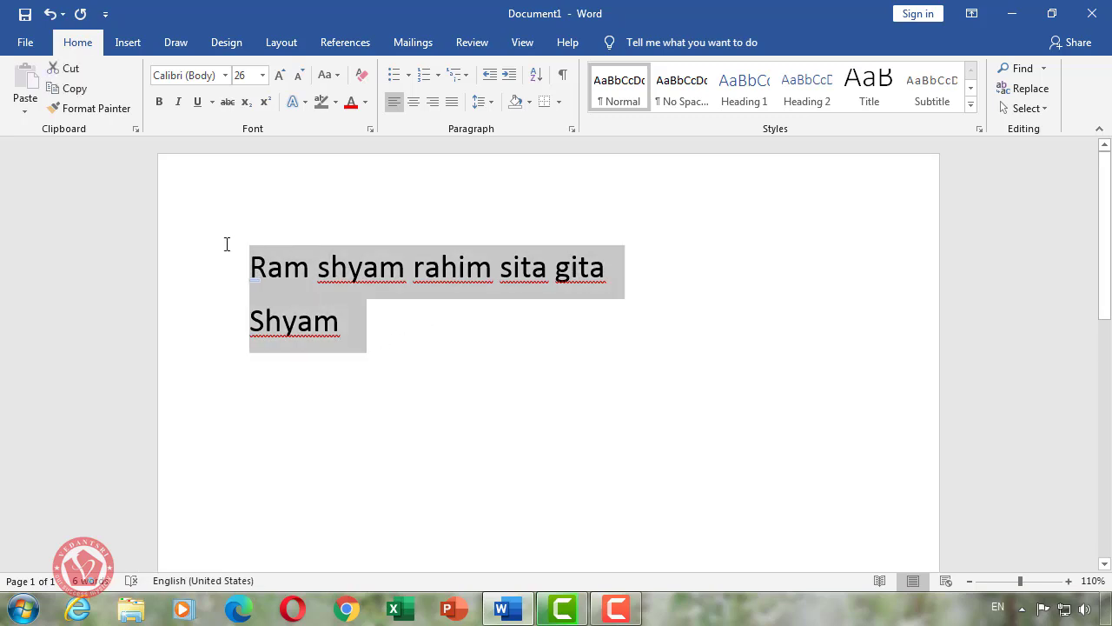
{"action": "key", "text": "Delete"}
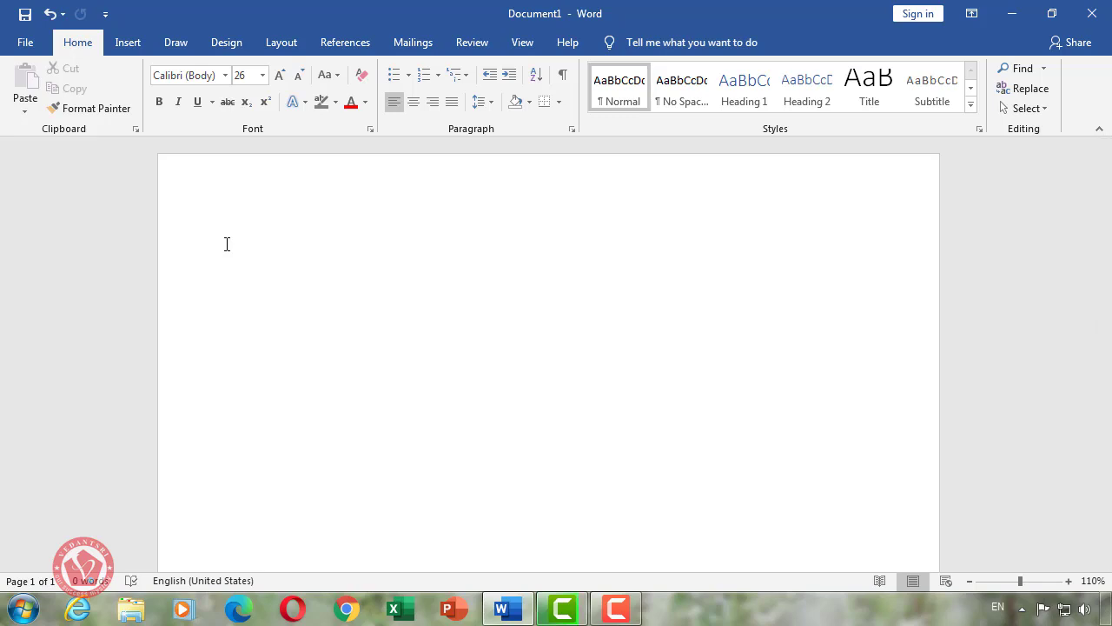
- Write the test word "vedantsri" on the empty page and check how its first letter is capitalized
{"action": "type", "text": "vedant"}
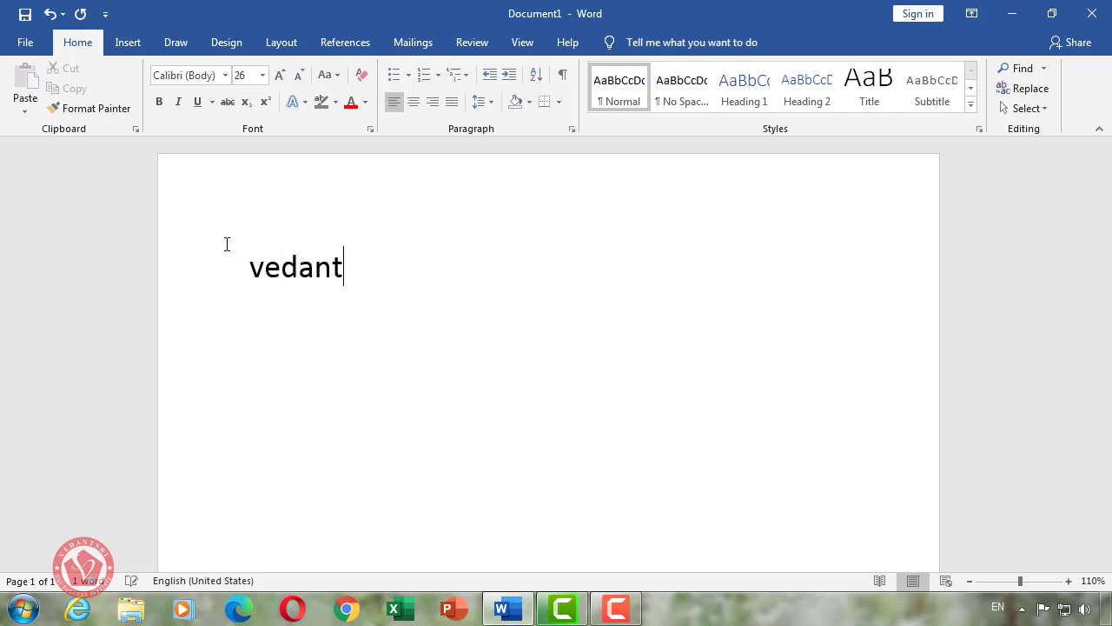
{"action": "type", "text": "sri"}
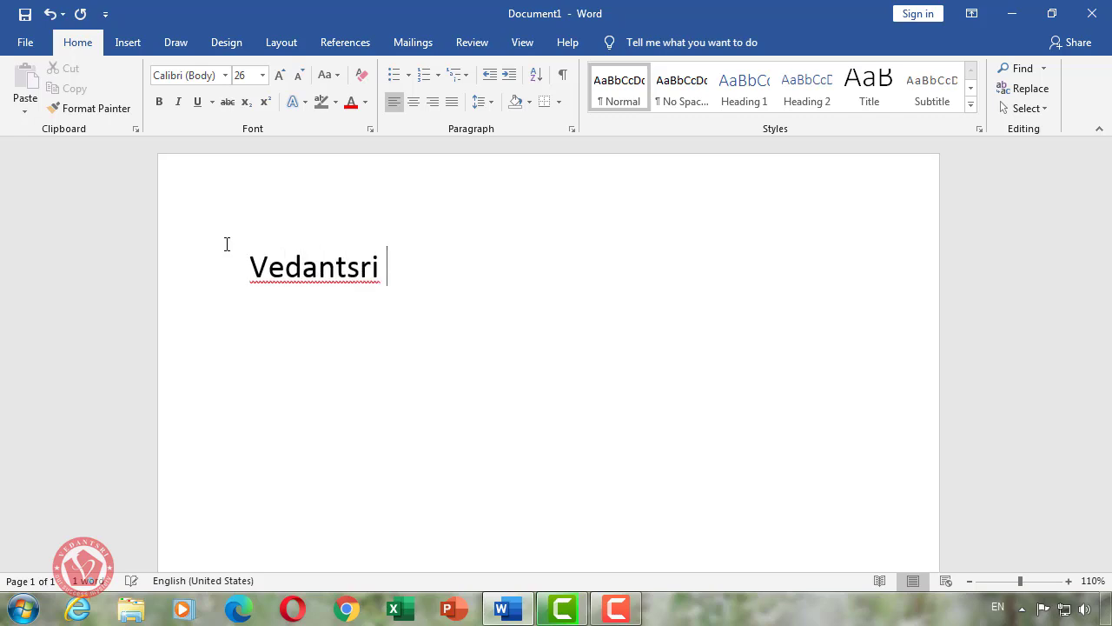
{"action": "left_click_drag", "start_coordinate": [250, 268], "coordinate": [269, 276]}
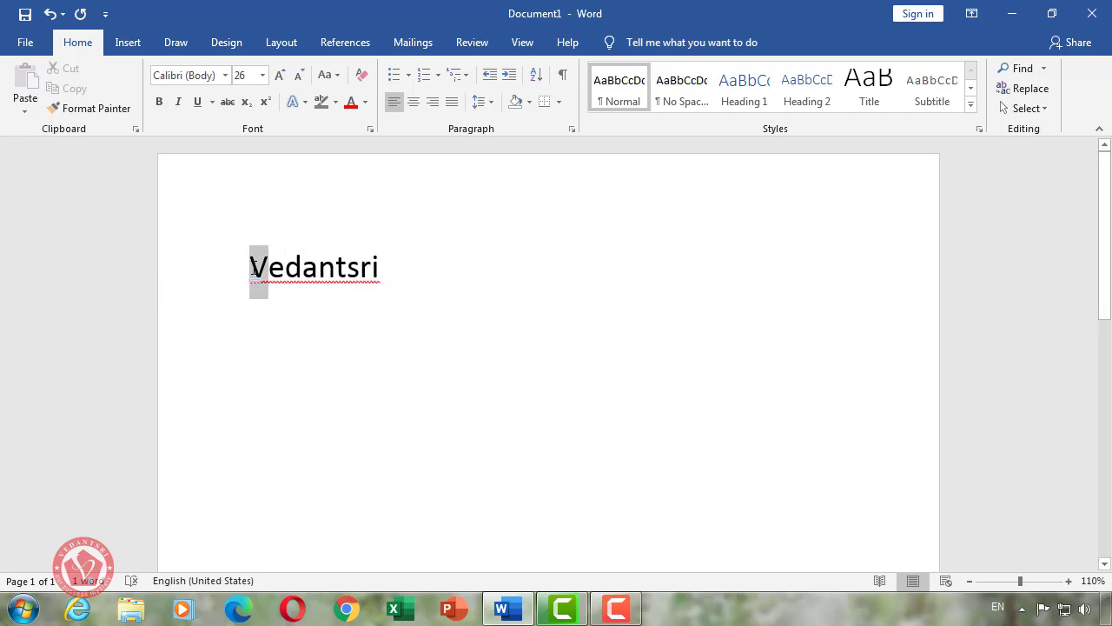
{"action": "left_click", "coordinate": [268, 277]}
{"action": "left_click_drag", "start_coordinate": [389, 269], "coordinate": [250, 274]}
{"action": "left_click", "coordinate": [397, 281]}
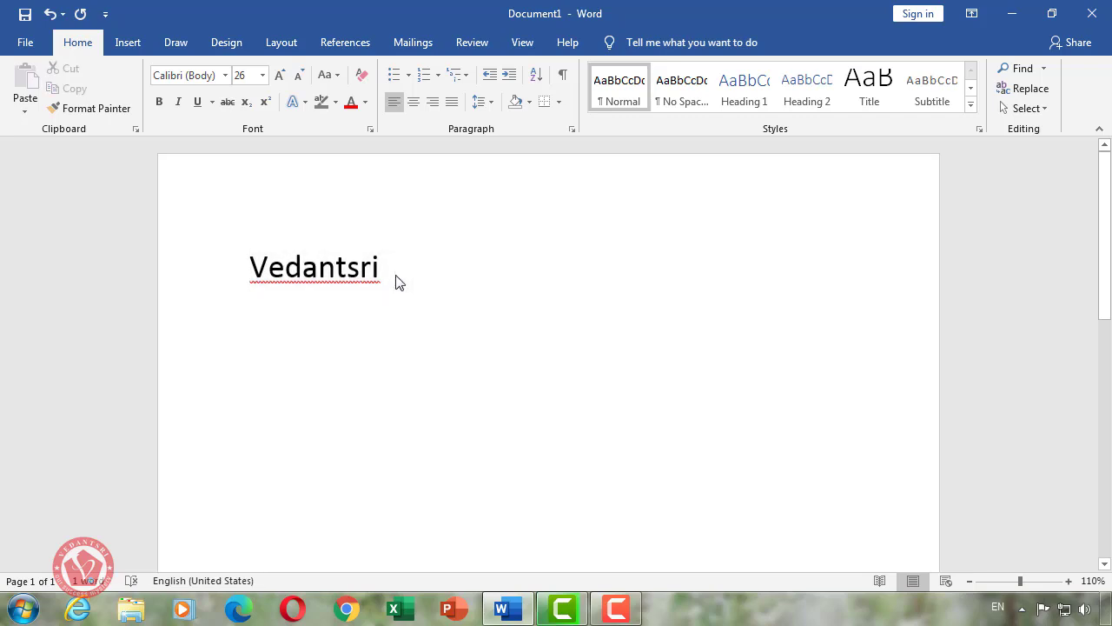
{"action": "key", "text": "BackSpace"}
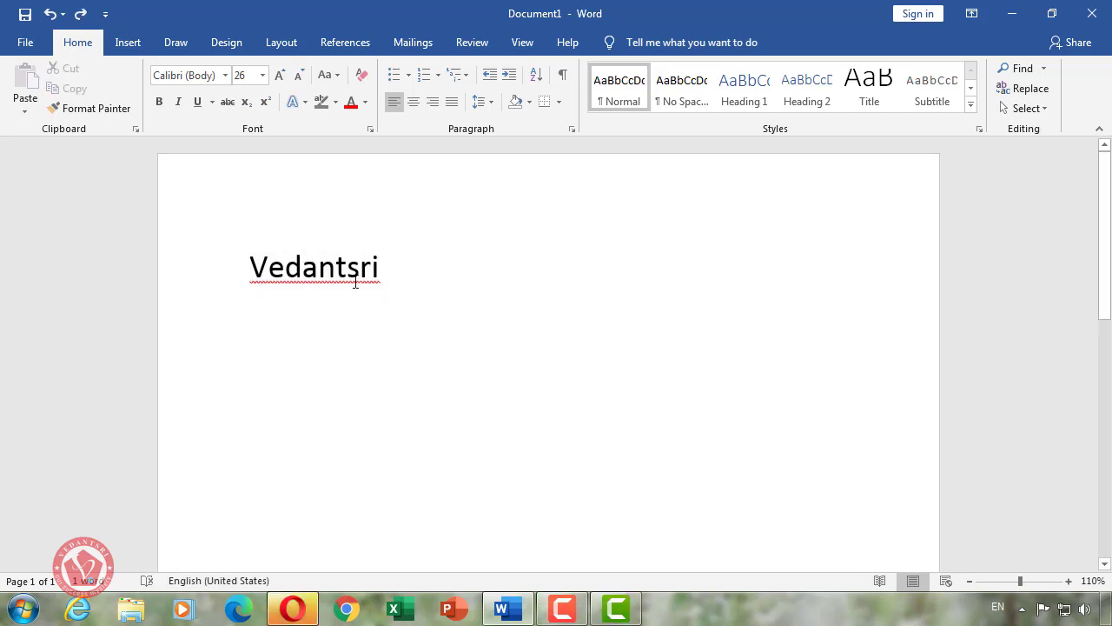
- Turn off the Capitalization check in the Grammar writing style settings and apply the proofing options
{"action": "key", "text": "alt+f"}
{"action": "key", "text": "t"}
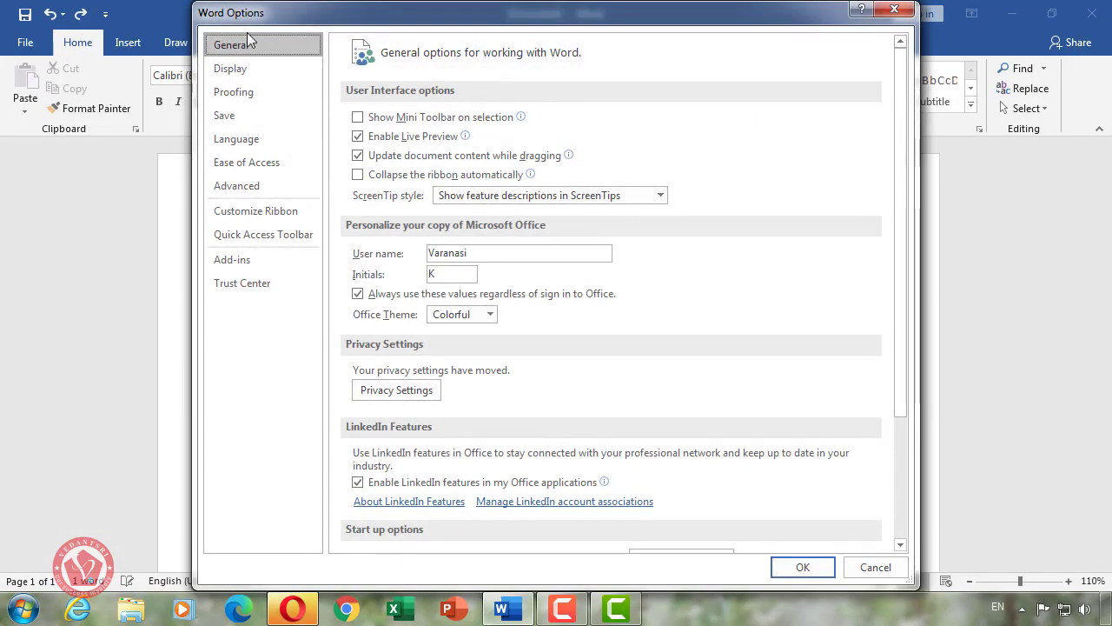
{"action": "left_click", "coordinate": [246, 93]}
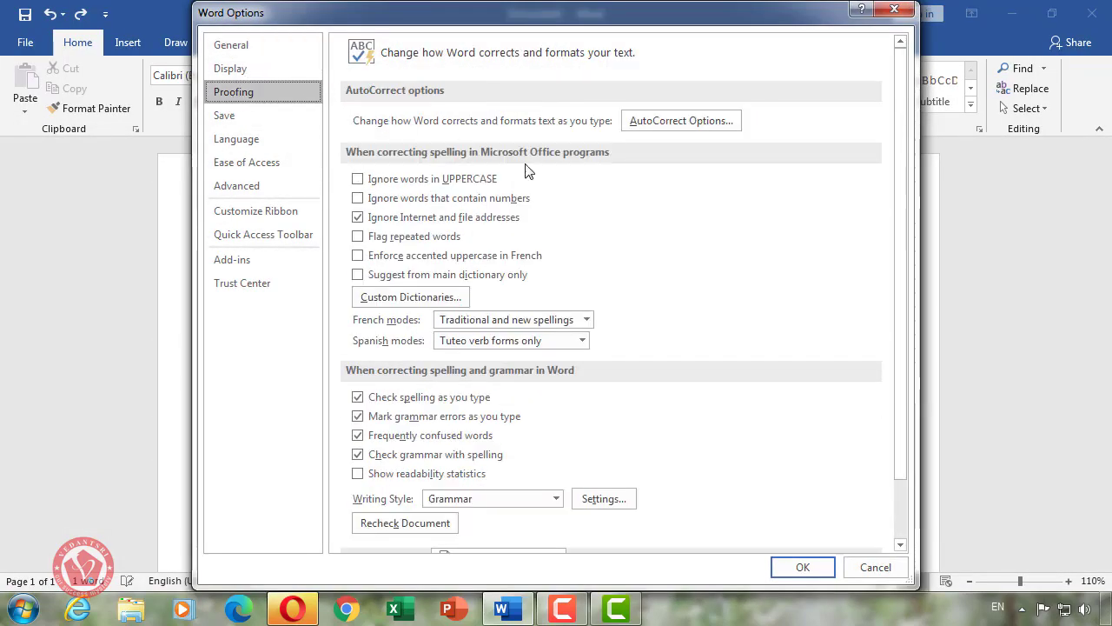
{"action": "left_click", "coordinate": [604, 499]}
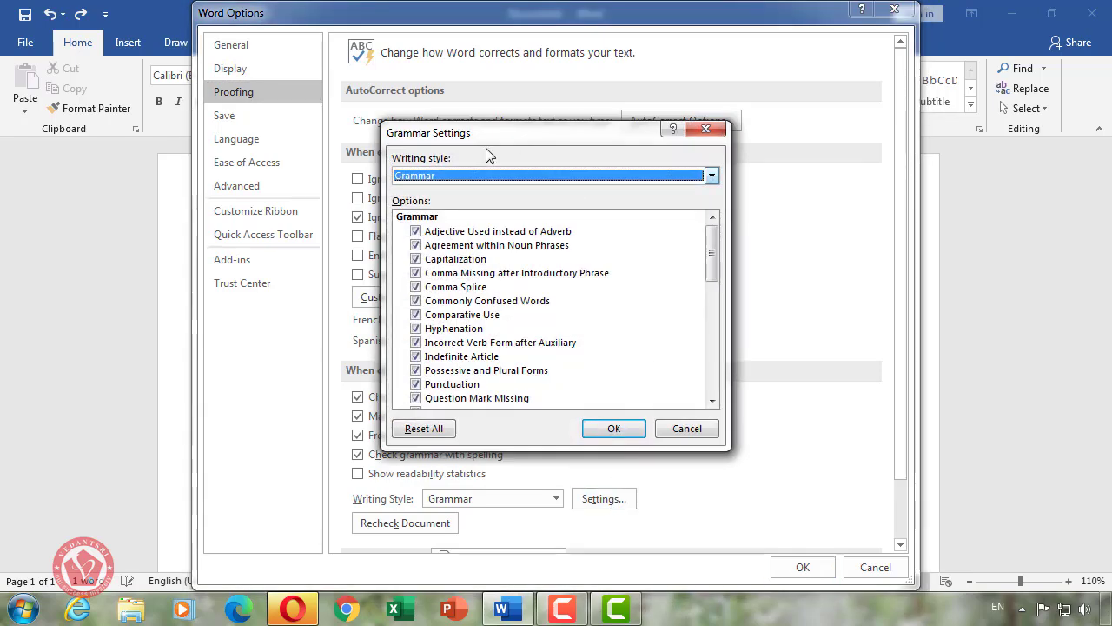
{"action": "scroll", "coordinate": [704, 295], "scroll_direction": "down", "scroll_amount": 1}
{"action": "left_click_drag", "start_coordinate": [711, 260], "coordinate": [713, 212]}
{"action": "left_click", "coordinate": [459, 231]}
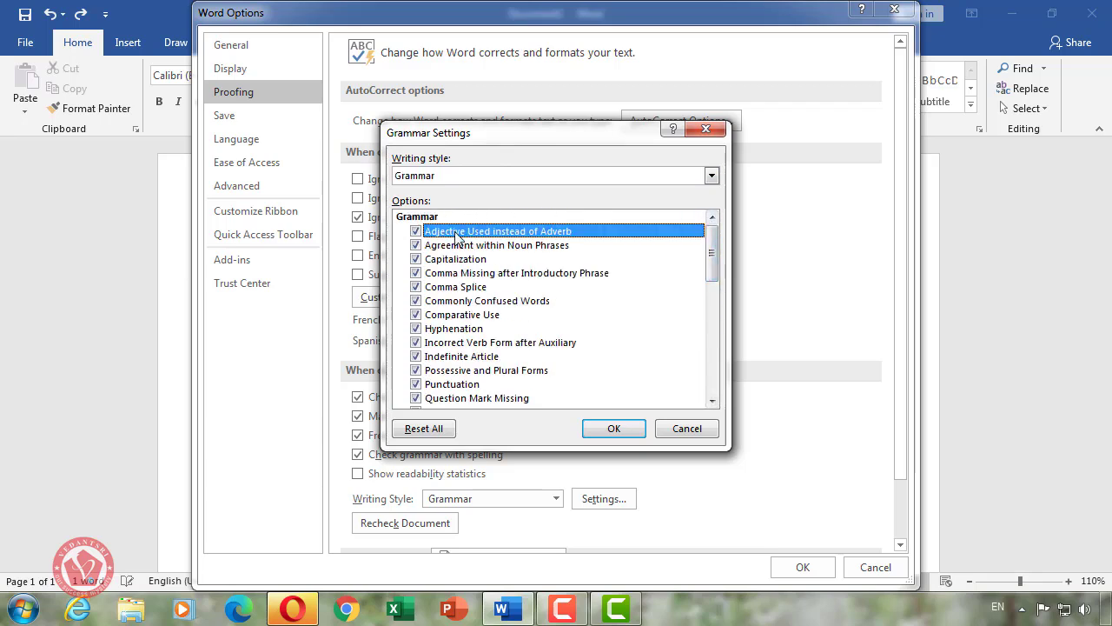
{"action": "left_click", "coordinate": [456, 246]}
{"action": "left_click", "coordinate": [453, 259]}
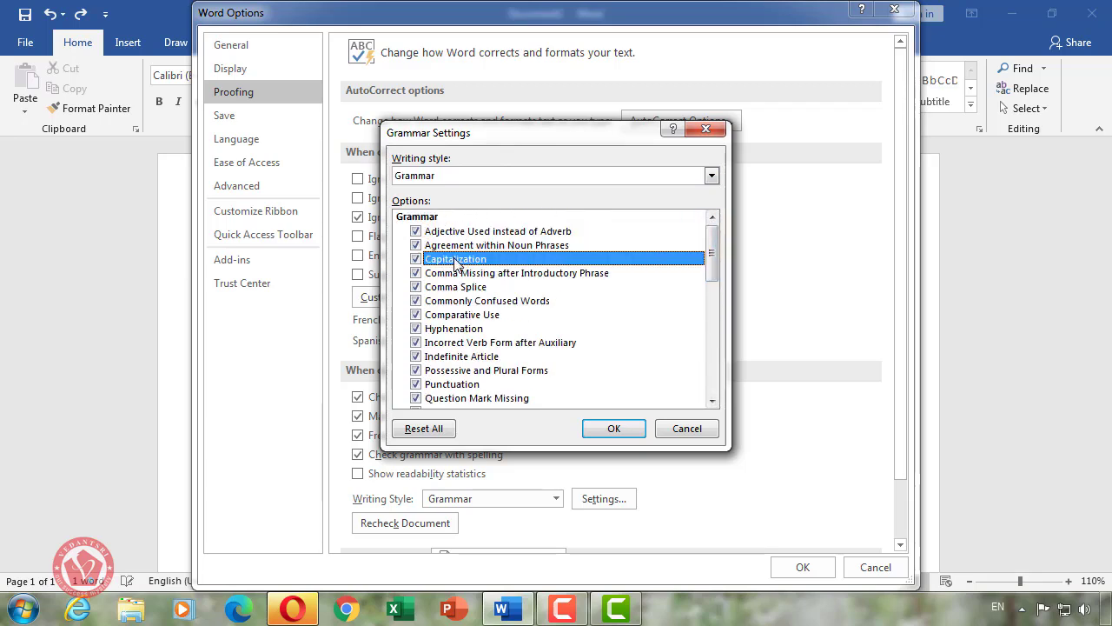
{"action": "left_click", "coordinate": [416, 259]}
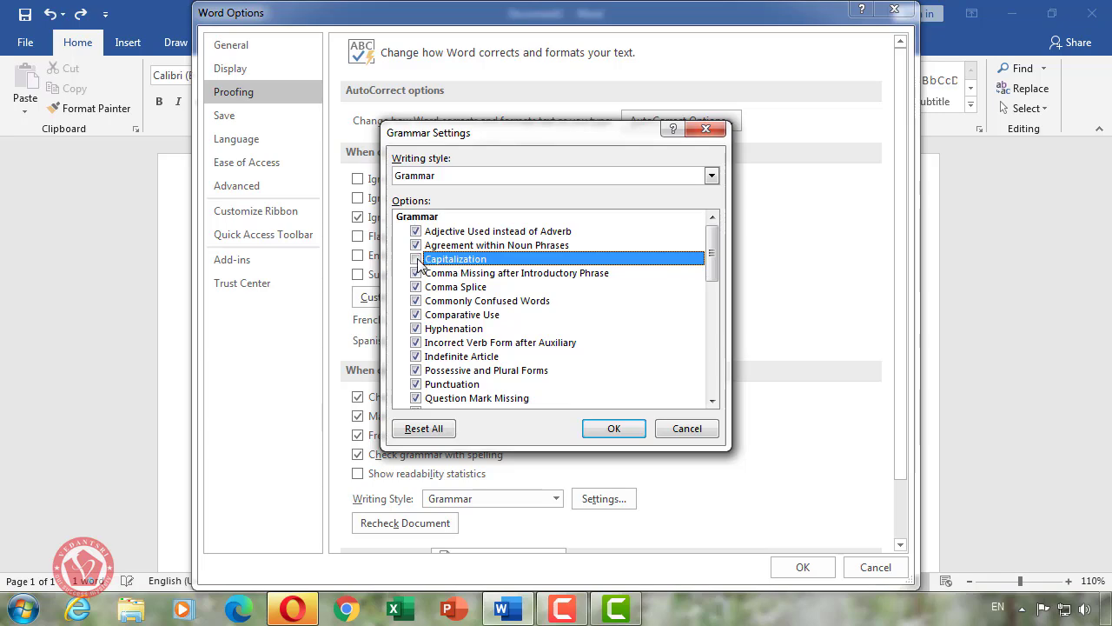
{"action": "left_click", "coordinate": [612, 427]}
{"action": "left_click", "coordinate": [802, 569]}
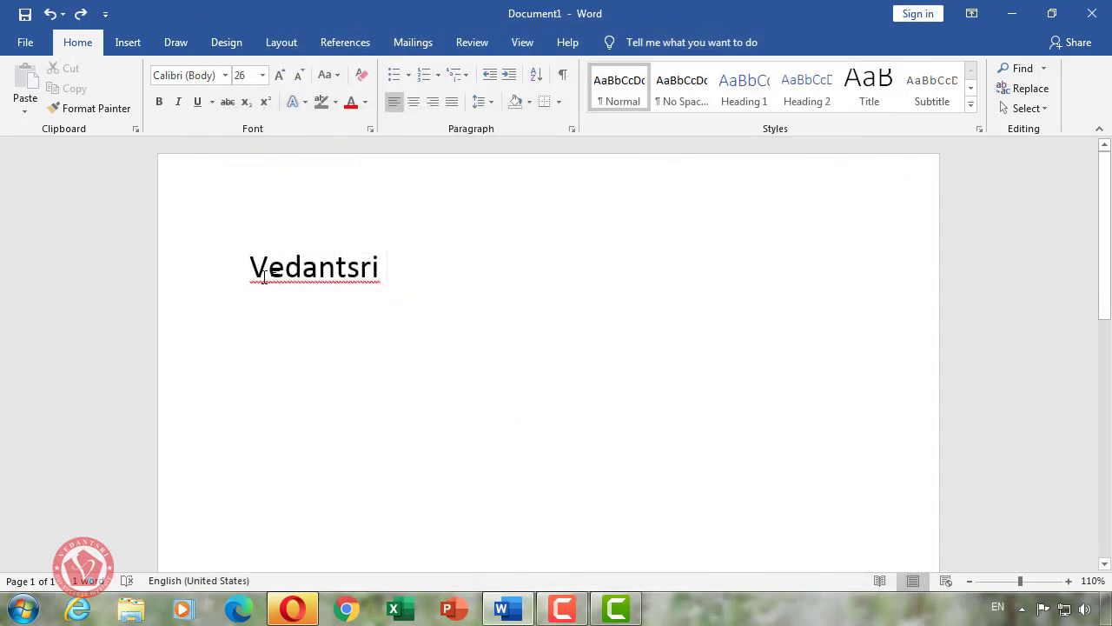
- Replace the existing word with "vedantsri" written in lowercase
{"action": "left_click", "coordinate": [137, 274]}
{"action": "key", "text": "BackSpace"}
{"action": "type", "text": "ve"}
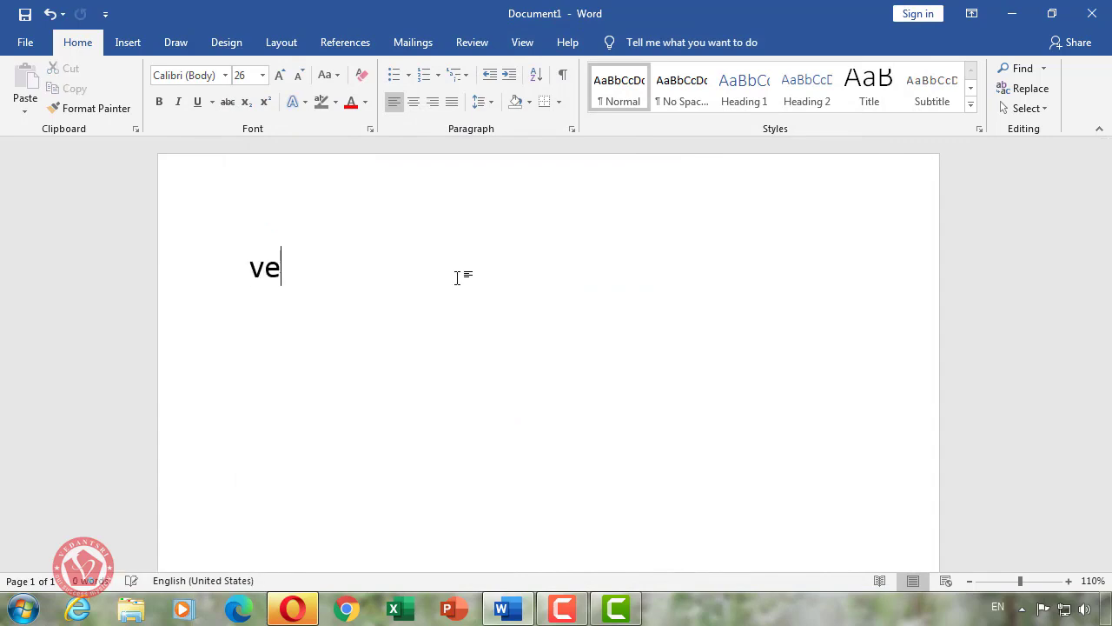
{"action": "type", "text": "dantsri"}
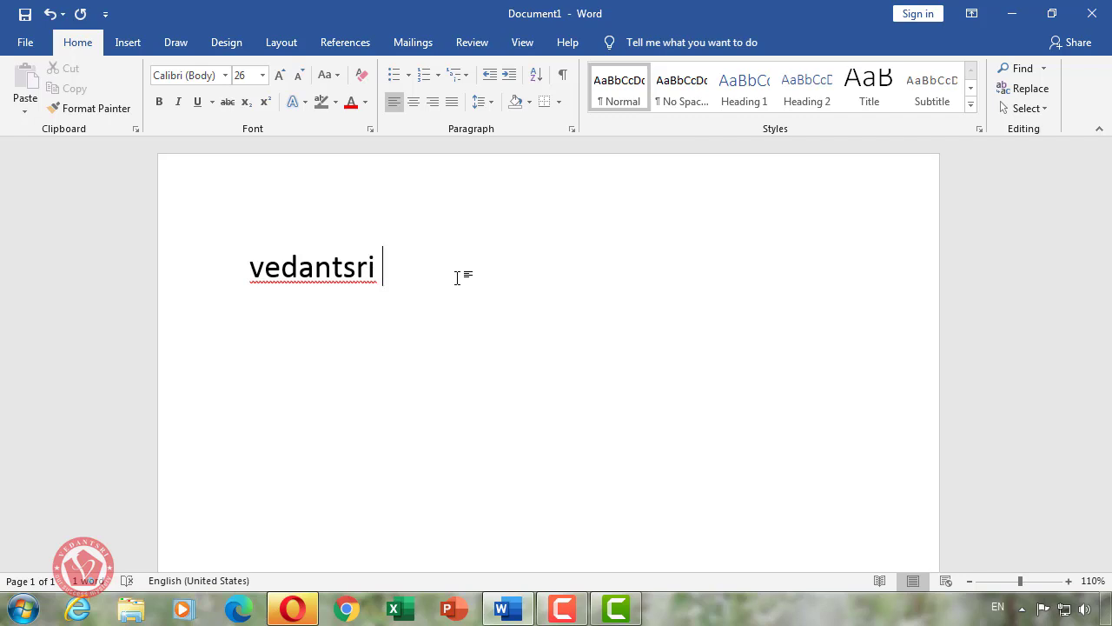
- Replace the word with a line of four lowercase first names and inspect the last word for automatic correction
{"action": "left_click", "coordinate": [184, 263]}
{"action": "key", "text": "Delete"}
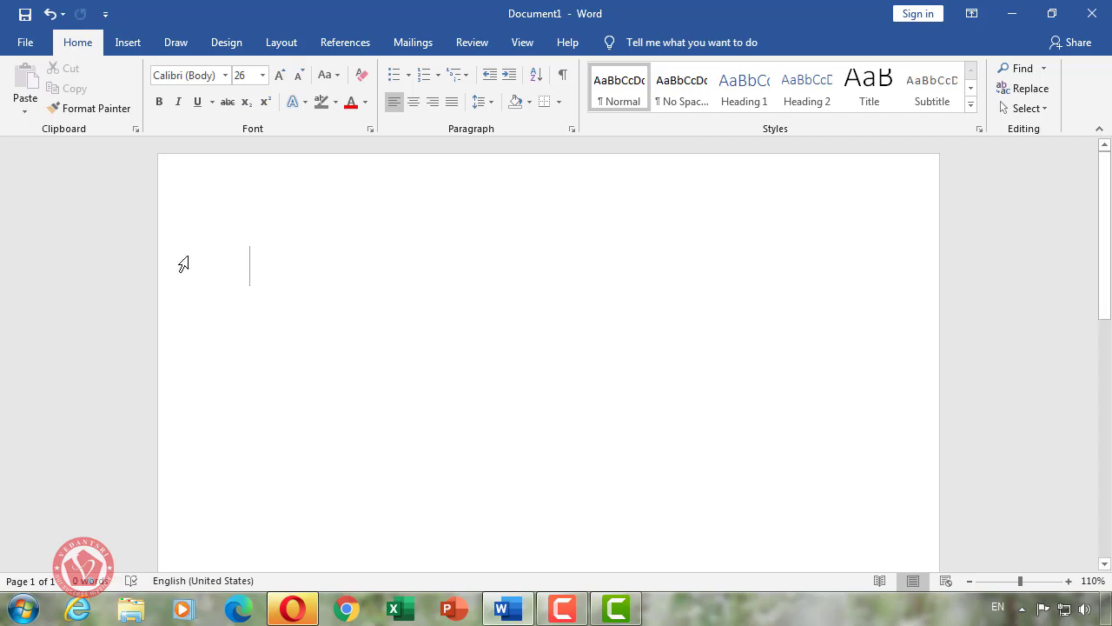
{"action": "type", "text": "ram "}
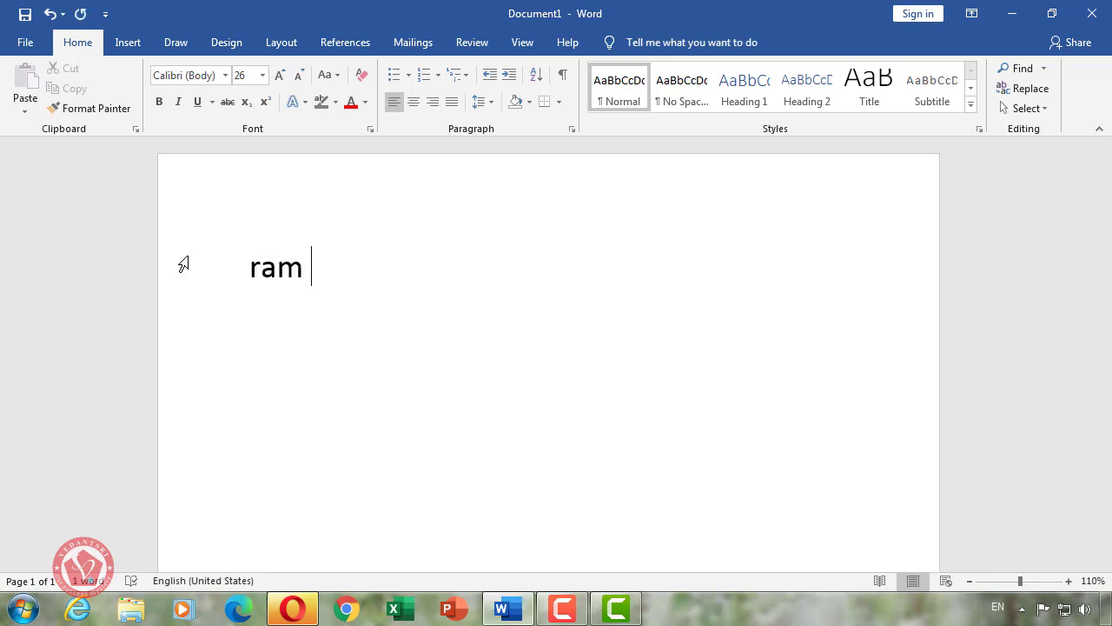
{"action": "type", "text": "shyam sita "}
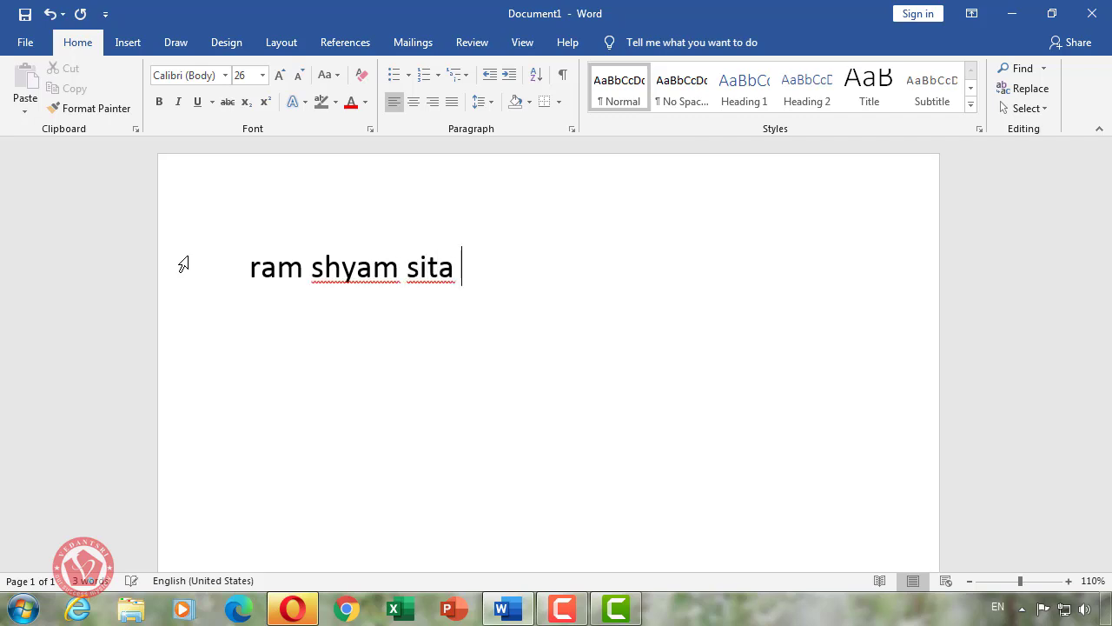
{"action": "type", "text": "gita"}
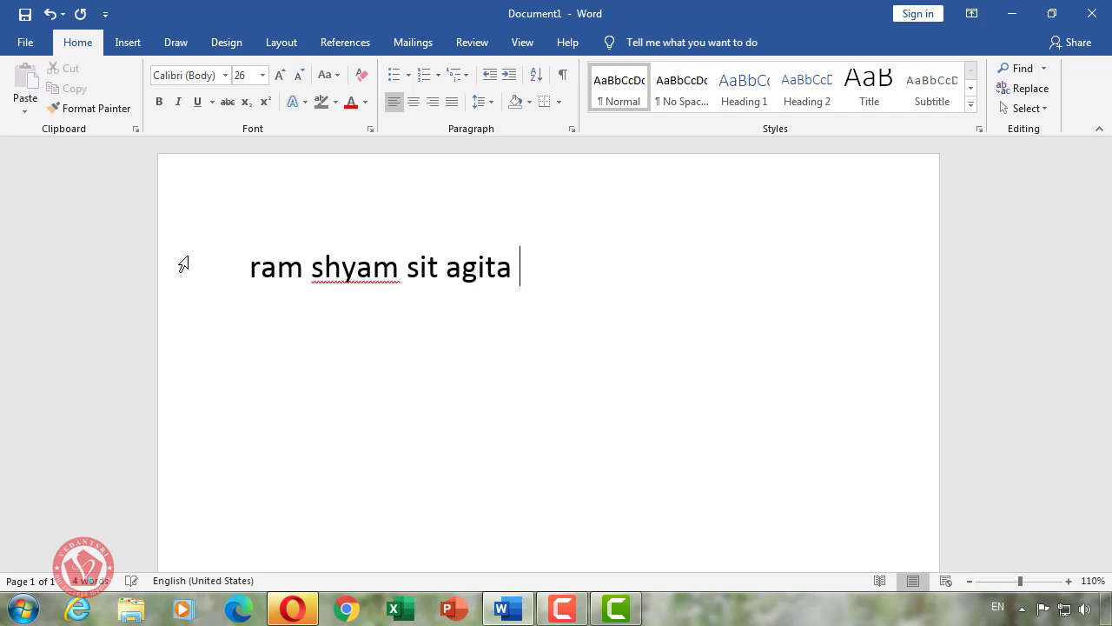
{"action": "left_click_drag", "start_coordinate": [439, 261], "coordinate": [513, 273]}
{"action": "left_click", "coordinate": [446, 268]}
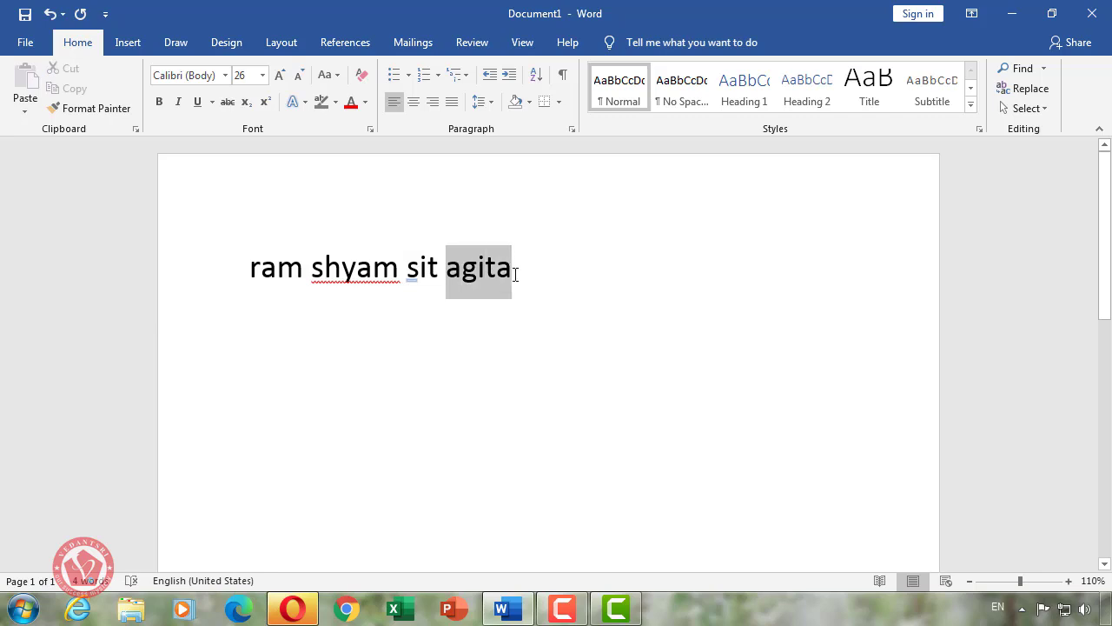
{"action": "left_click", "coordinate": [515, 273]}
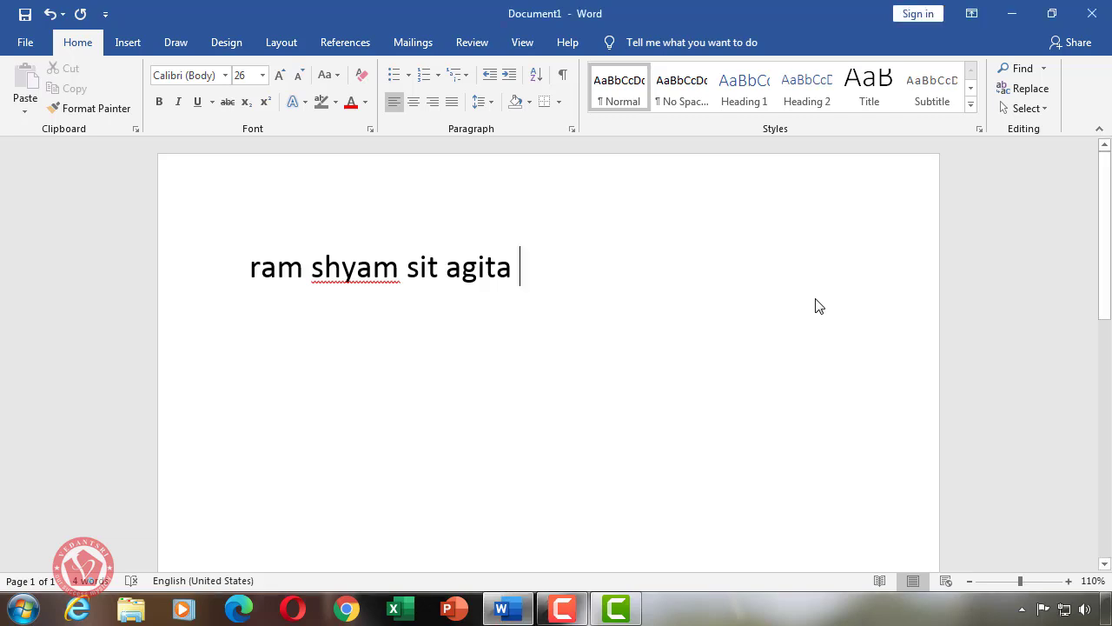
- Turn off AutoCorrect's automatic use of spelling checker suggestions, apply the options, then select the line of names
{"action": "key", "text": "alt+f"}
{"action": "key", "text": "t"}
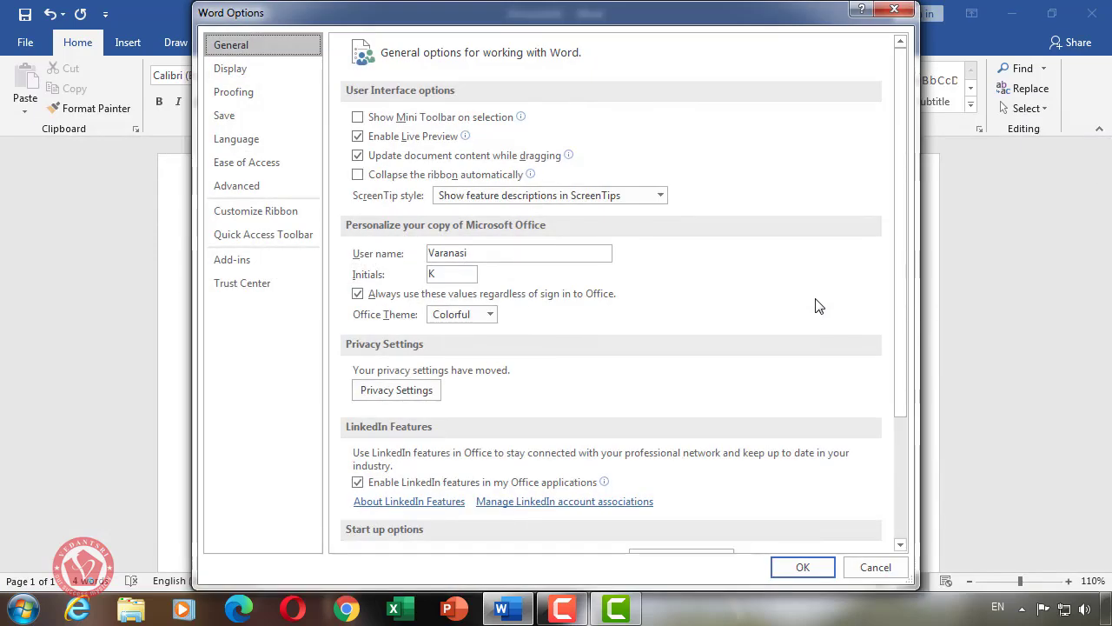
{"action": "left_click", "coordinate": [275, 97]}
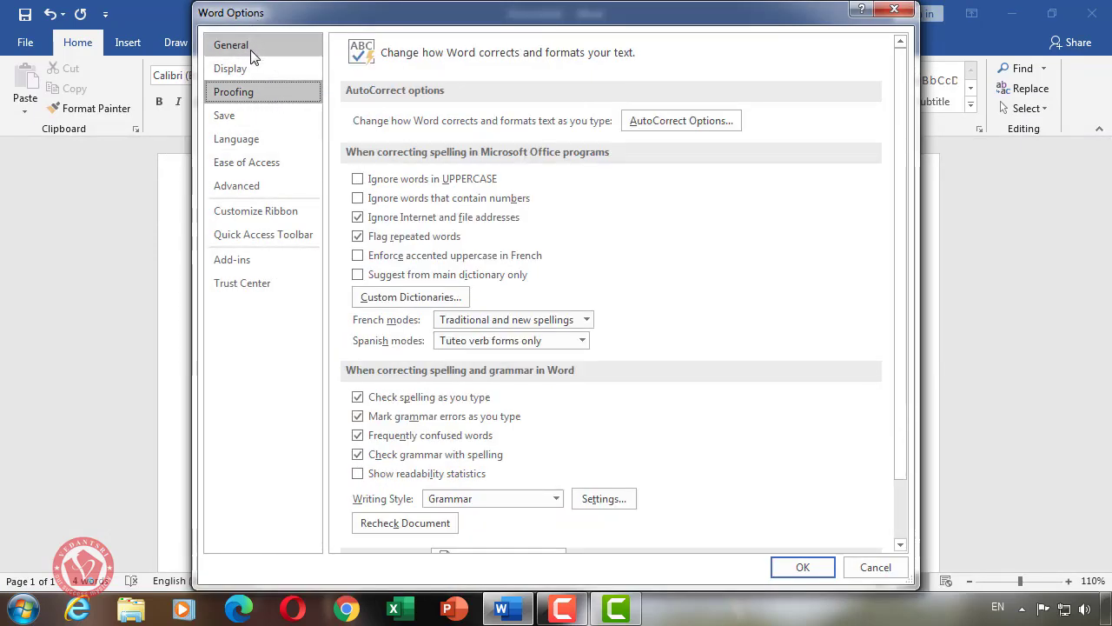
{"action": "left_click", "coordinate": [665, 120]}
{"action": "left_click_drag", "start_coordinate": [657, 70], "coordinate": [596, 94]}
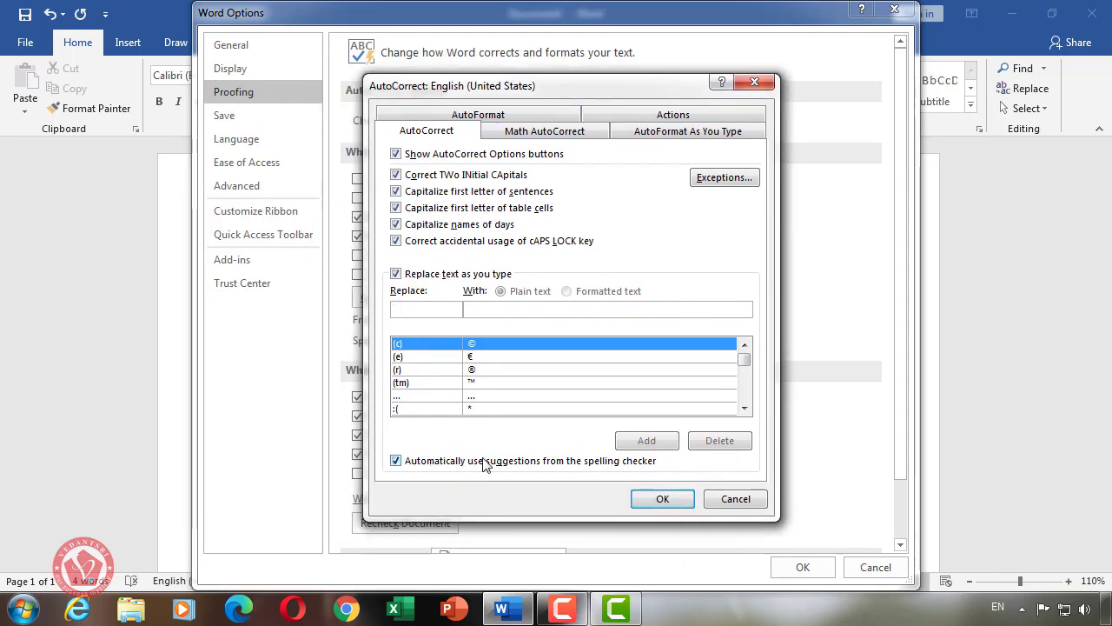
{"action": "left_click", "coordinate": [546, 464]}
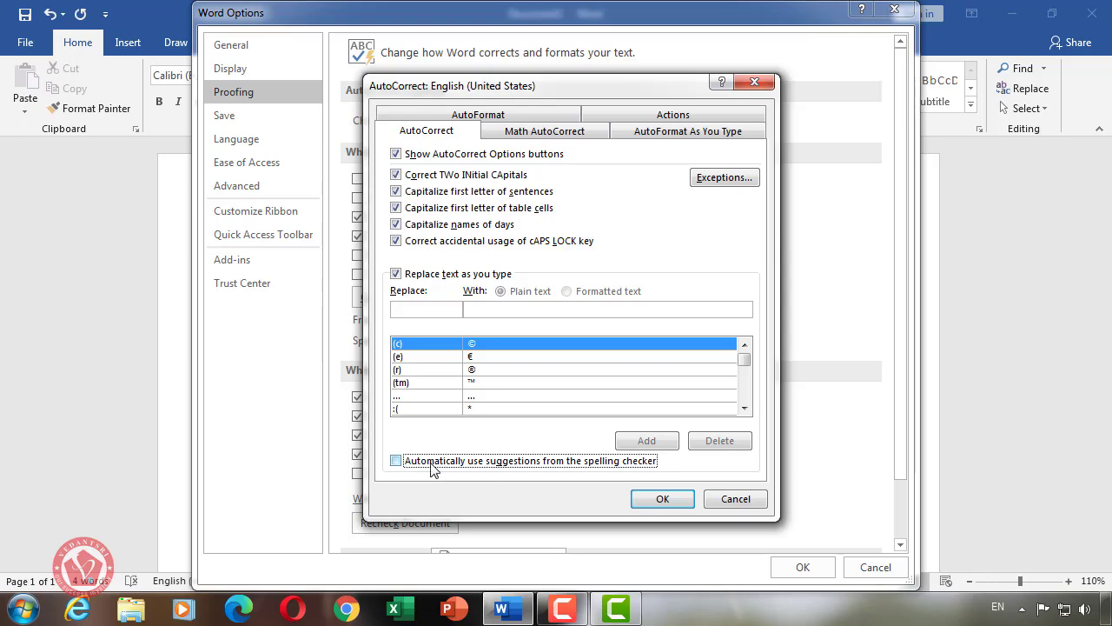
{"action": "left_click", "coordinate": [662, 498]}
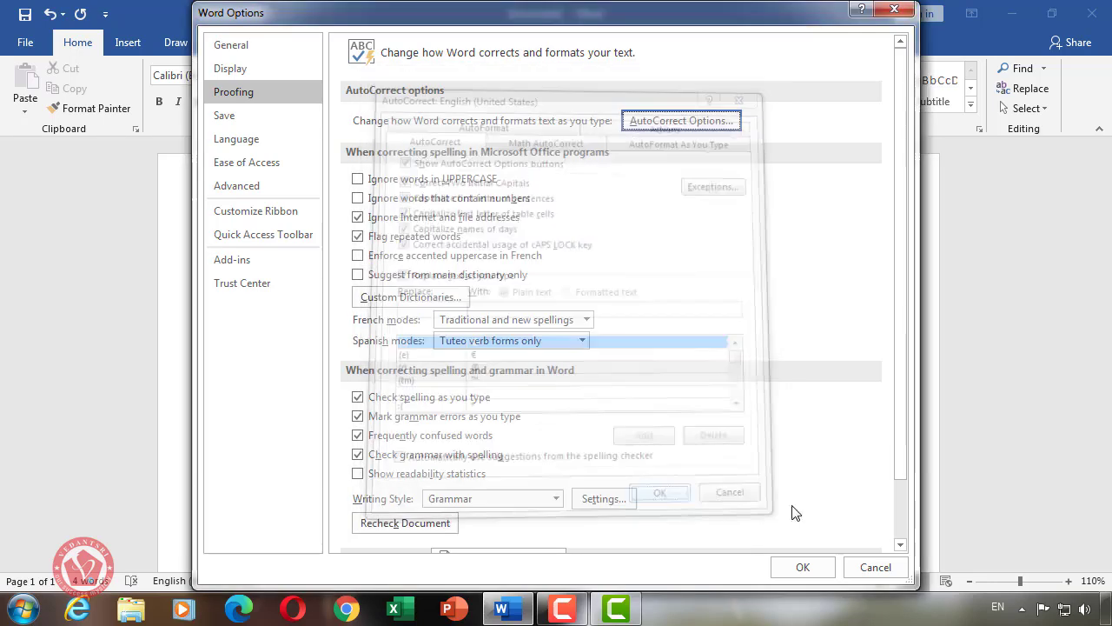
{"action": "left_click", "coordinate": [814, 569]}
{"action": "left_click_drag", "start_coordinate": [539, 266], "coordinate": [221, 290]}
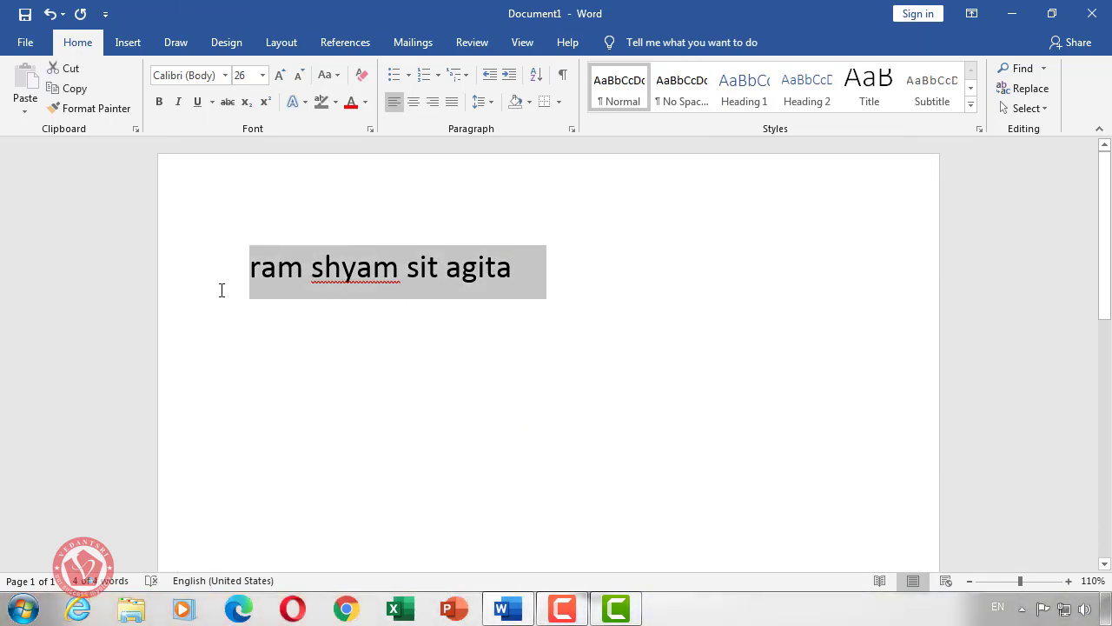
- Retype the line of four lowercase first names to test automatic correction, then clear the document
{"action": "type", "text": "ram "}
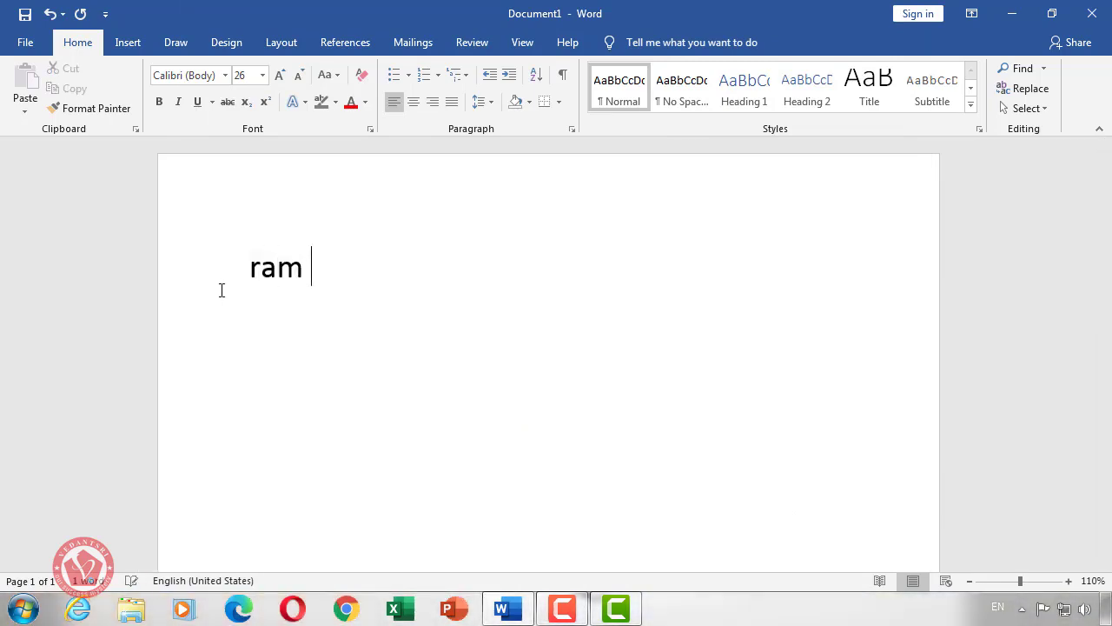
{"action": "type", "text": "shyam "}
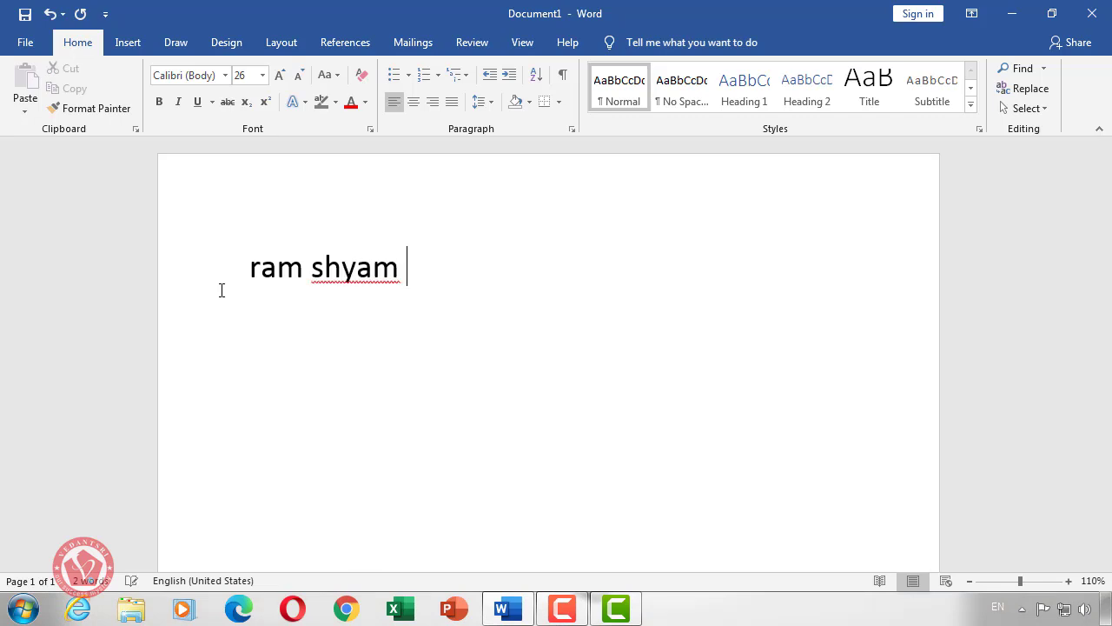
{"action": "type", "text": "sita "}
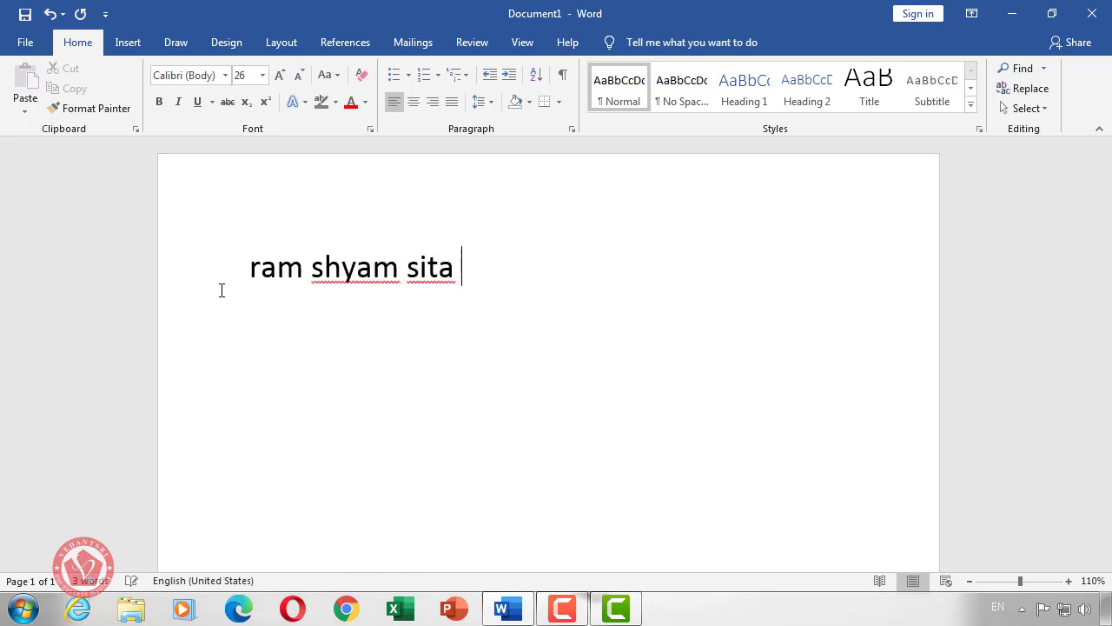
{"action": "type", "text": "gita"}
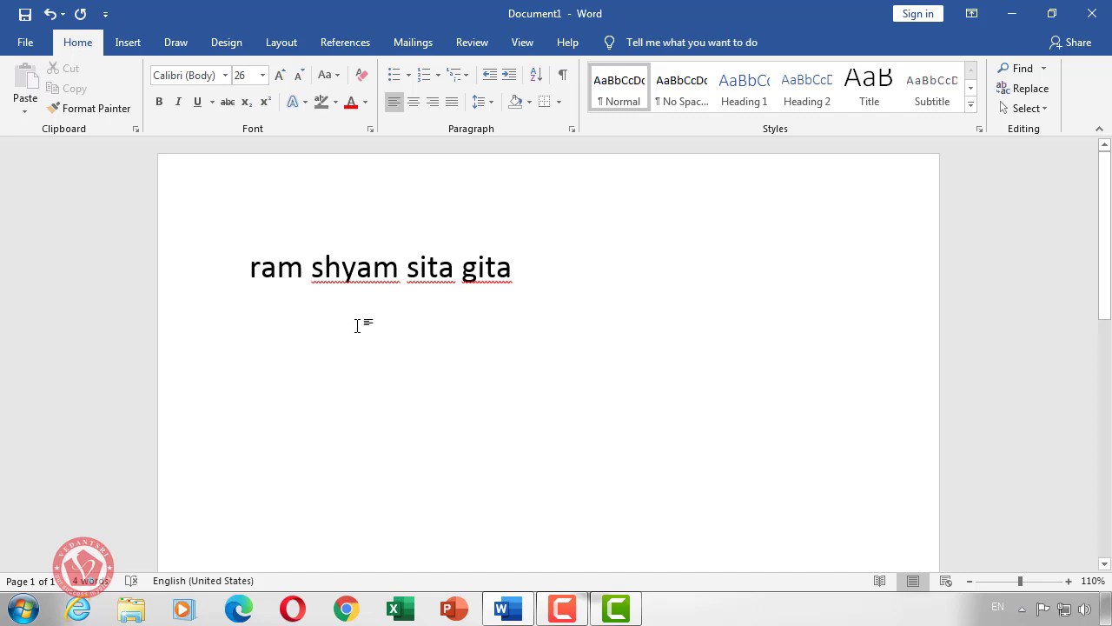
{"action": "left_click_drag", "start_coordinate": [513, 281], "coordinate": [243, 305]}
{"action": "left_click", "coordinate": [564, 269]}
{"action": "key", "text": "ctrl+a"}
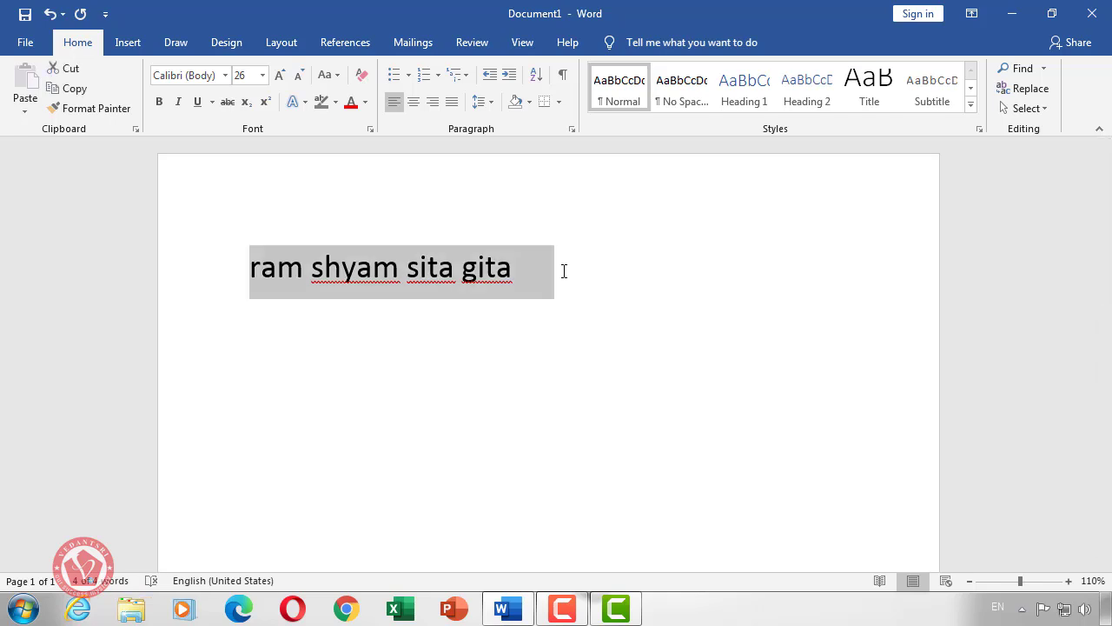
{"action": "key", "text": "Delete"}
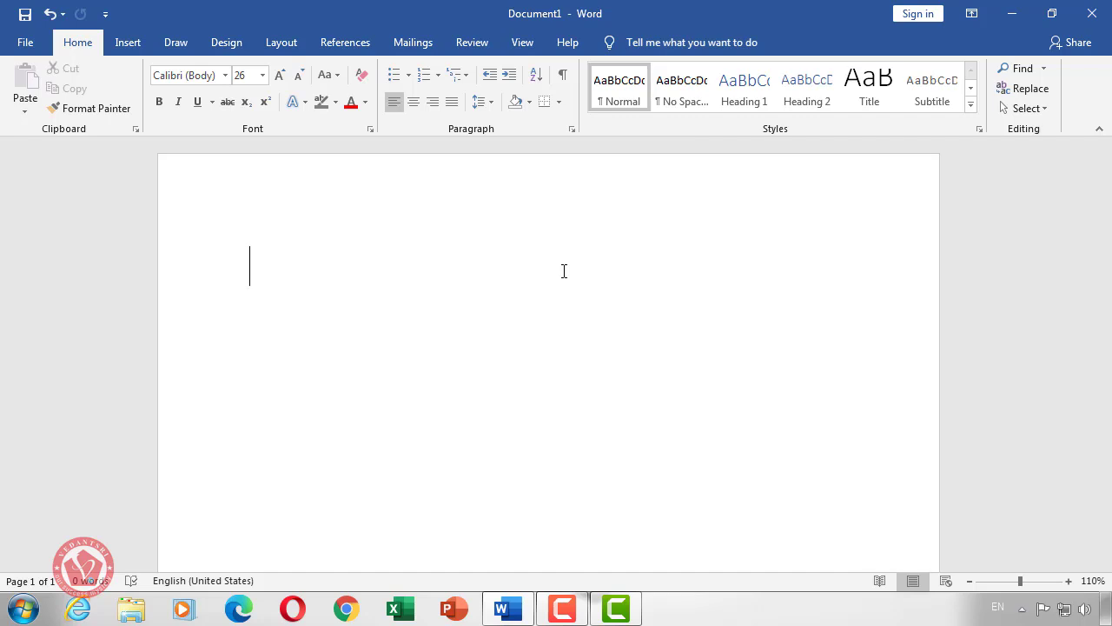
- Generate two paragraphs of sample text with =rand(2)
{"action": "type", "text": "=rand"}
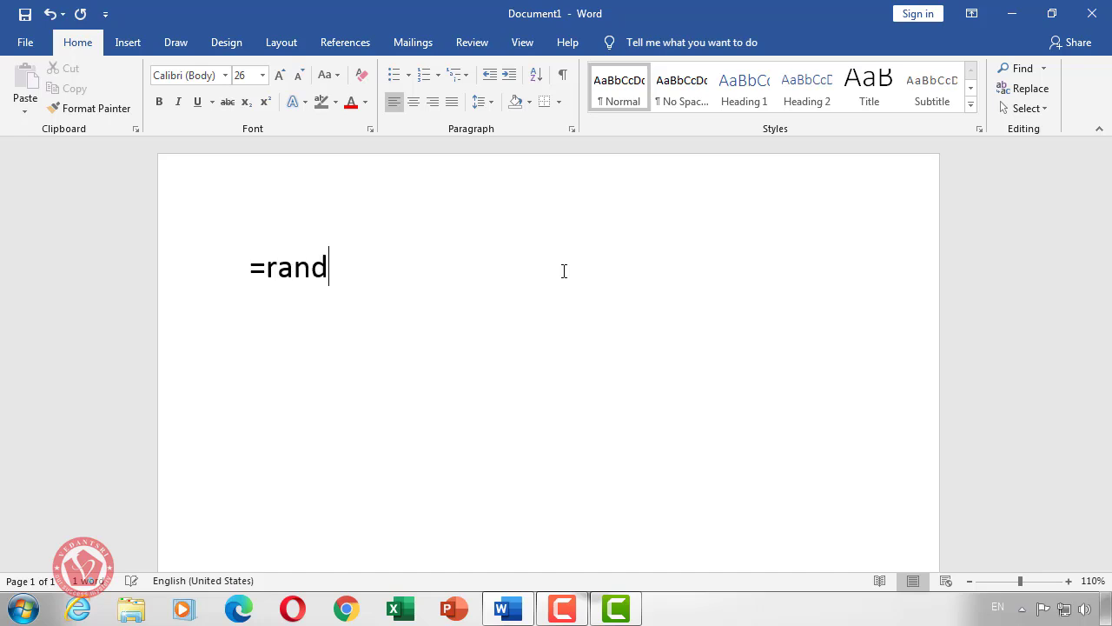
{"action": "type", "text": "(1"}
{"action": "key", "text": "BackSpace"}
{"action": "type", "text": "2)"}
{"action": "key", "text": "Return"}
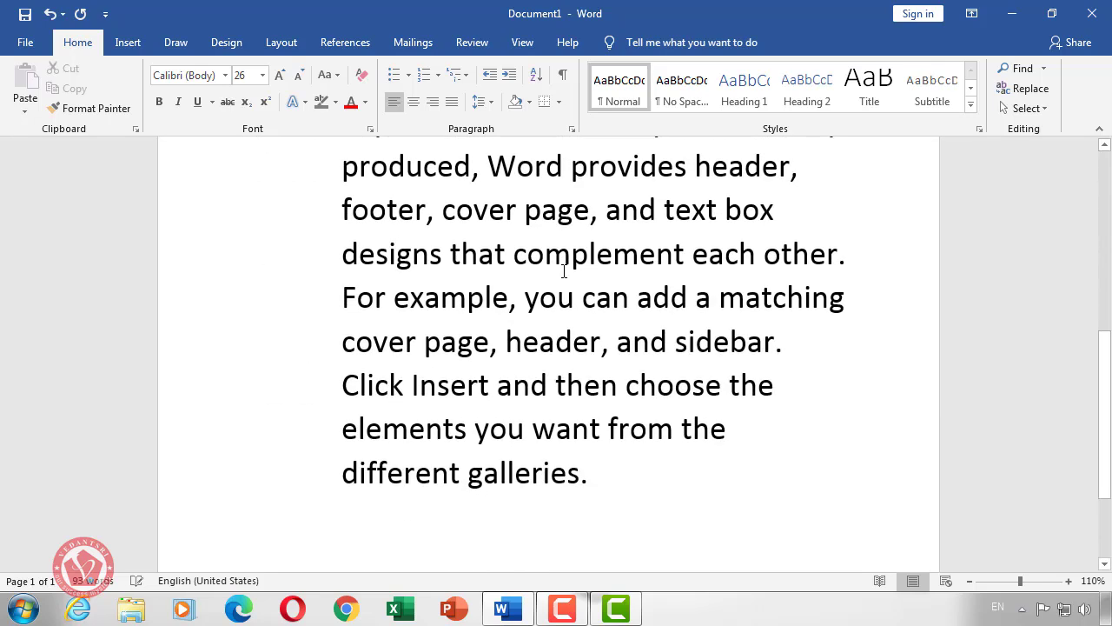
- Reduce the font size of all the sample text to 18 and deselect it
{"action": "key", "text": "ctrl+a"}
{"action": "key", "text": "ctrl+shift+comma"}
{"action": "key", "text": "ctrl+shift+comma"}
{"action": "key", "text": "ctrl+shift+comma"}
{"action": "key", "text": "ctrl+shift+comma"}
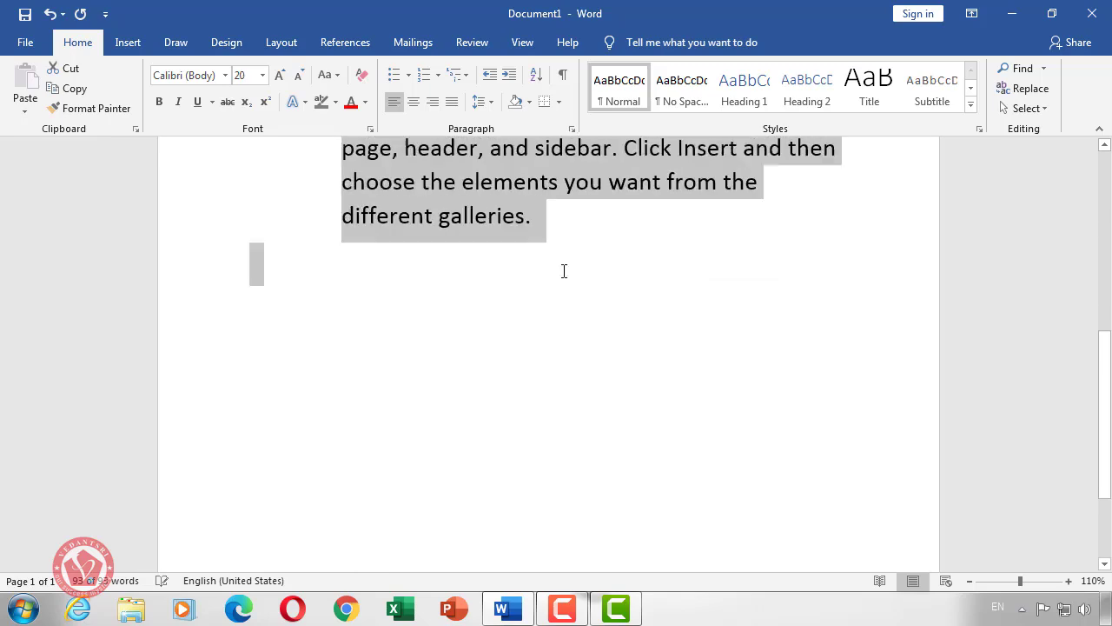
{"action": "scroll", "coordinate": [564, 274], "scroll_direction": "up", "scroll_amount": 5}
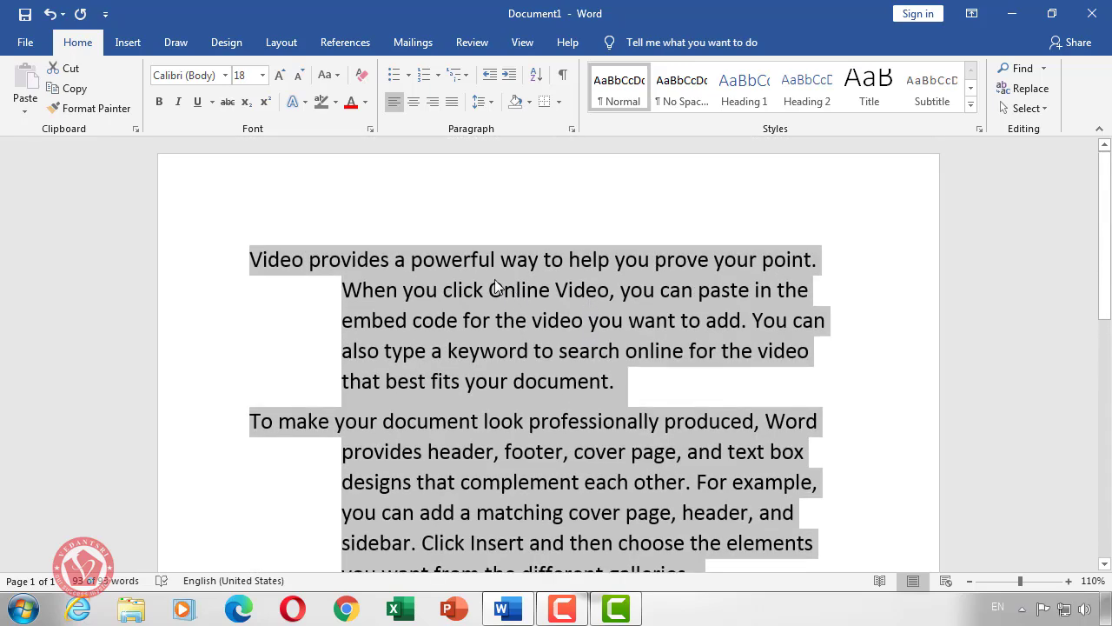
{"action": "left_click", "coordinate": [679, 292]}
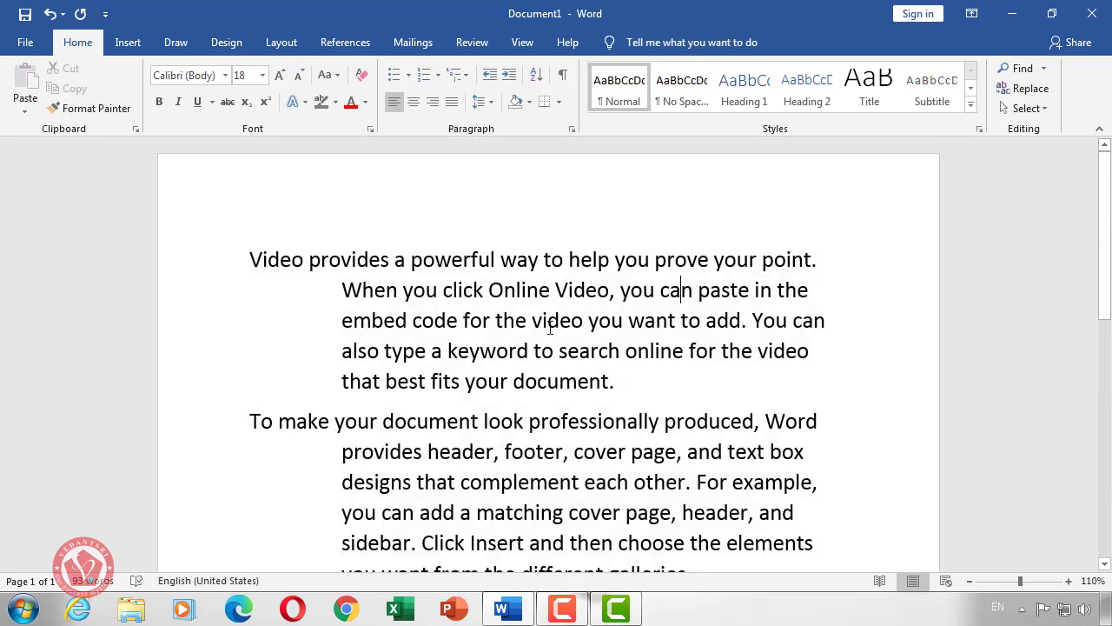
- Replace the sample text with five generated paragraphs using =rand(5), then clear the document
{"action": "key", "text": "ctrl+a"}
{"action": "key", "text": "Delete"}
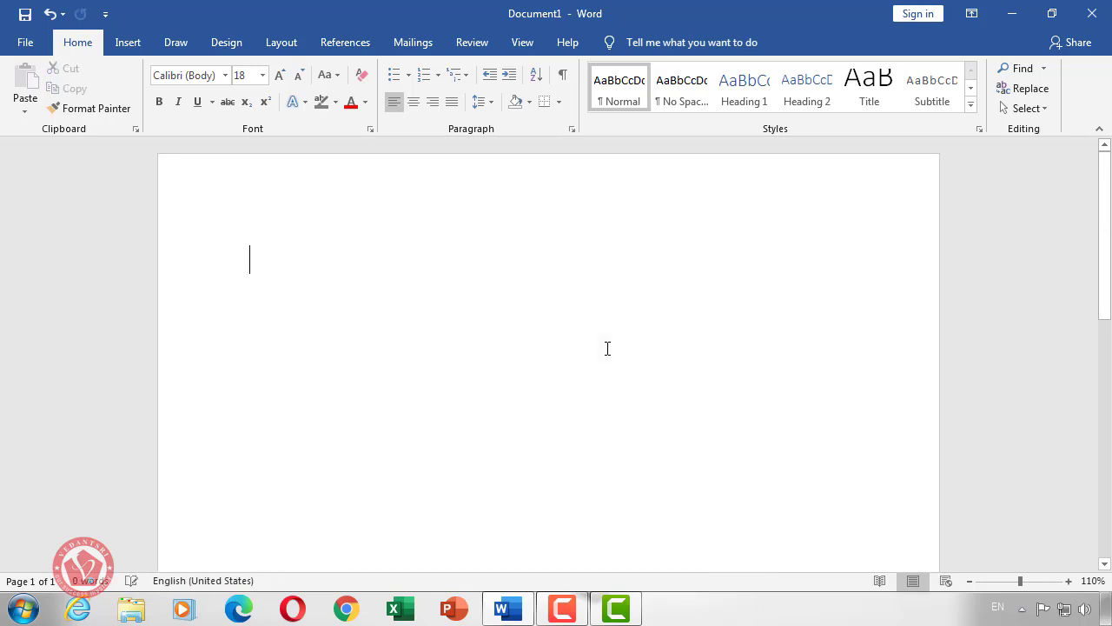
{"action": "type", "text": "=rand"}
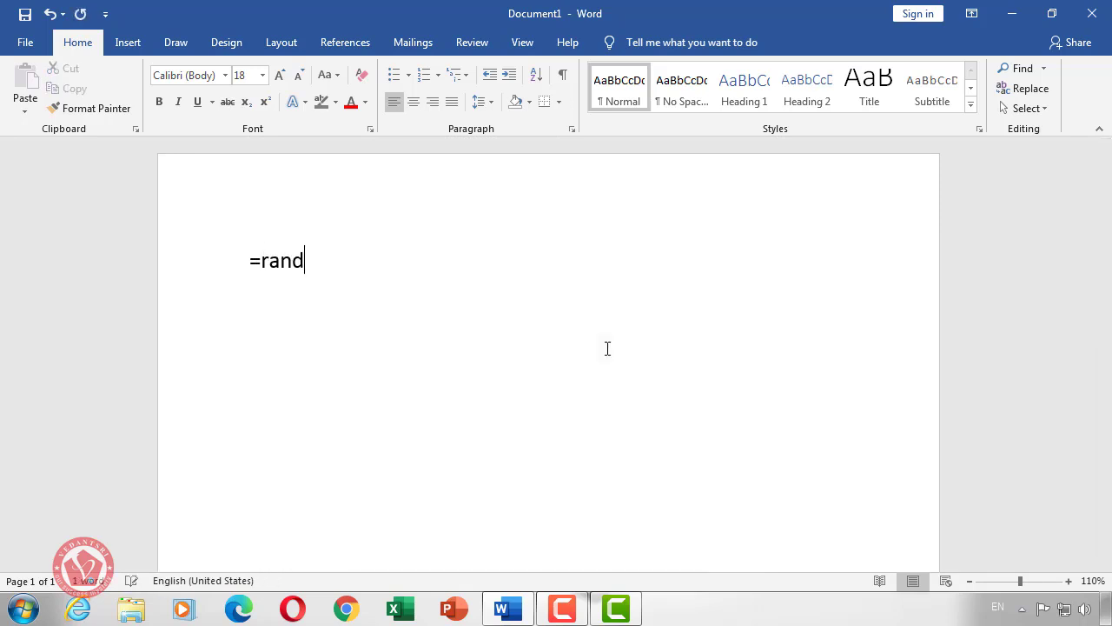
{"action": "type", "text": "(3"}
{"action": "key", "text": "BackSpace"}
{"action": "type", "text": "5)"}
{"action": "key", "text": "Return"}
{"action": "key", "text": "ctrl+a"}
{"action": "key", "text": "Delete"}
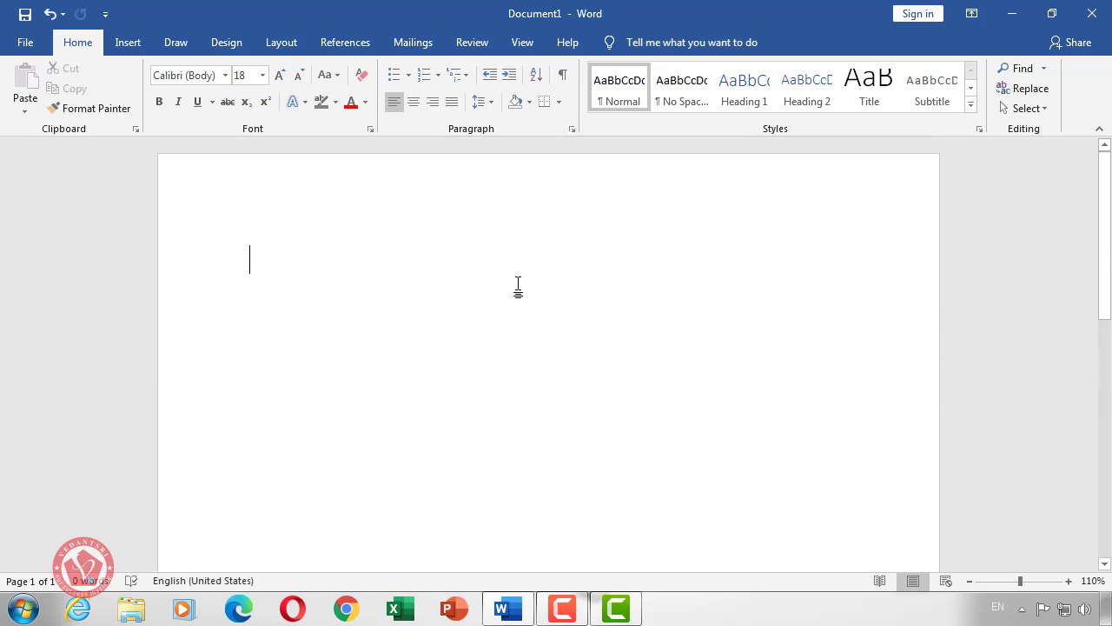
{"action": "type", "text": "=ra"}
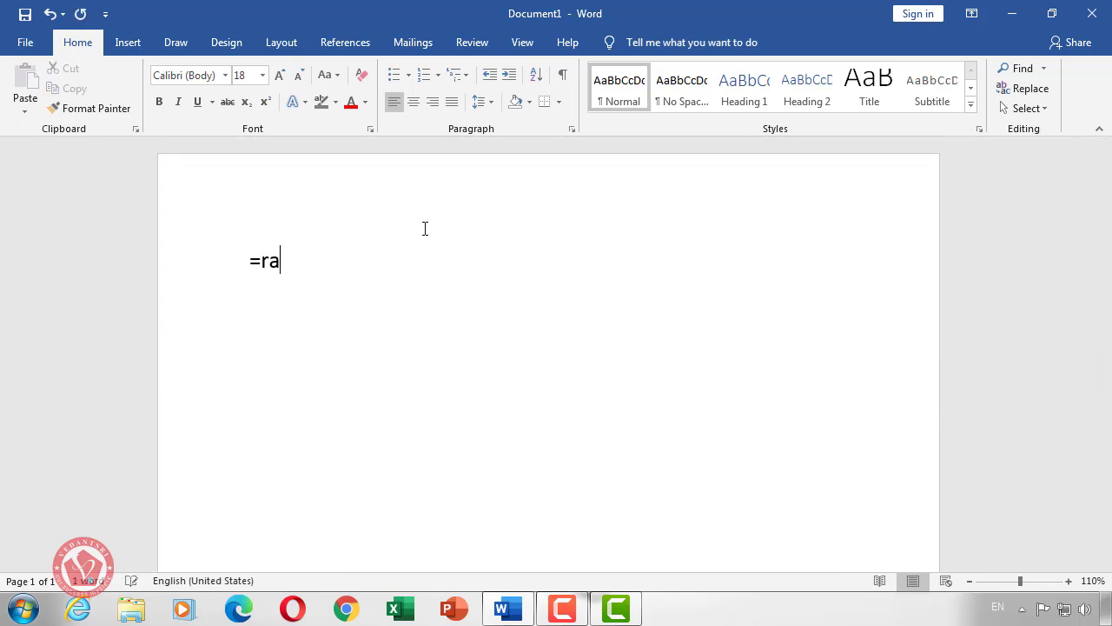
{"action": "type", "text": "nd(5)"}
{"action": "key", "text": "BackSpace"}
{"action": "key", "text": "BackSpace"}
{"action": "key", "text": "BackSpace"}
{"action": "key", "text": "BackSpace"}
{"action": "key", "text": "BackSpace"}
{"action": "key", "text": "BackSpace"}
{"action": "key", "text": "BackSpace"}
{"action": "key", "text": "BackSpace"}
- Turn off AutoCorrect's "Replace text as you type" in the proofing options and apply the change
{"action": "key", "text": "alt+f"}
{"action": "key", "text": "t"}
{"action": "left_click", "coordinate": [288, 94]}
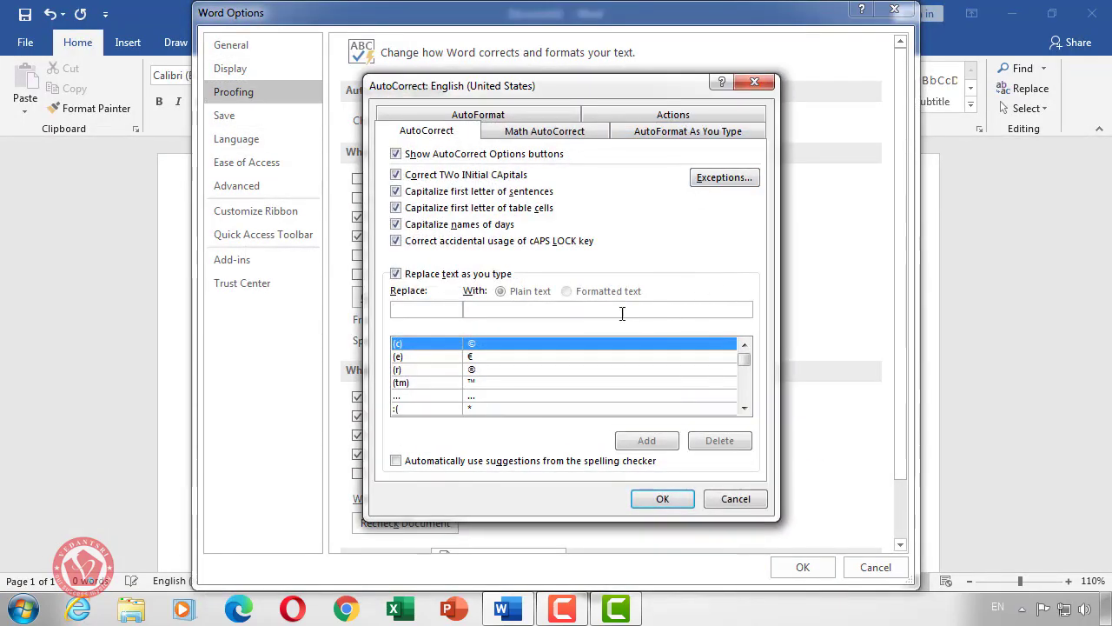
{"action": "left_click", "coordinate": [408, 276]}
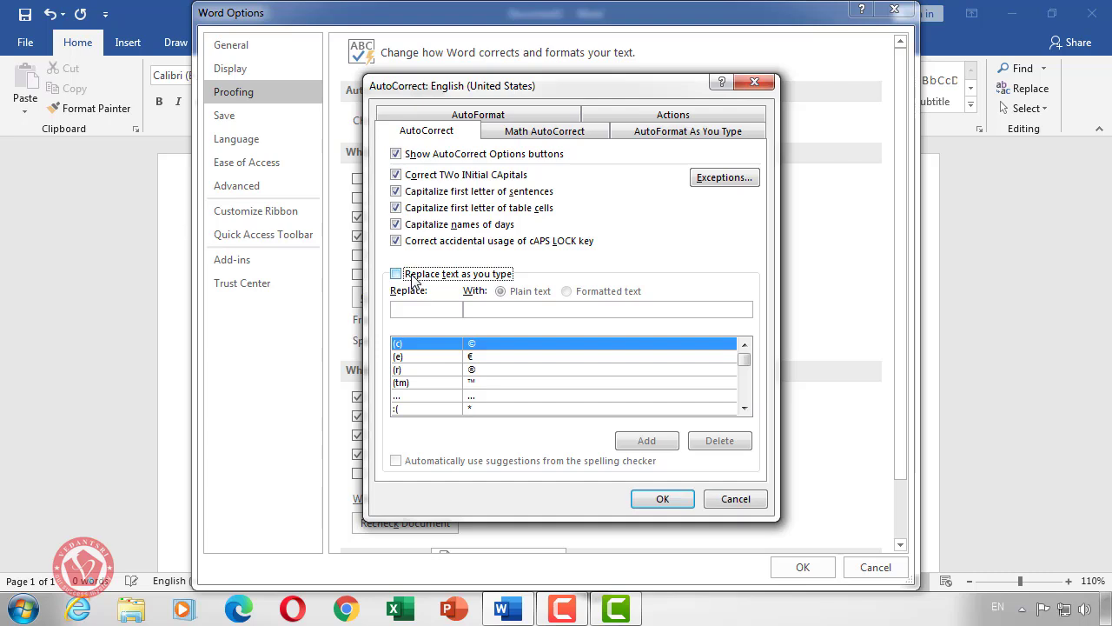
{"action": "left_click", "coordinate": [654, 496]}
{"action": "left_click", "coordinate": [791, 564]}
- Try to generate sample text with =rand(2) and then with =rand(1), then clear the document
{"action": "type", "text": "=rand(2)"}
{"action": "key", "text": "Return"}
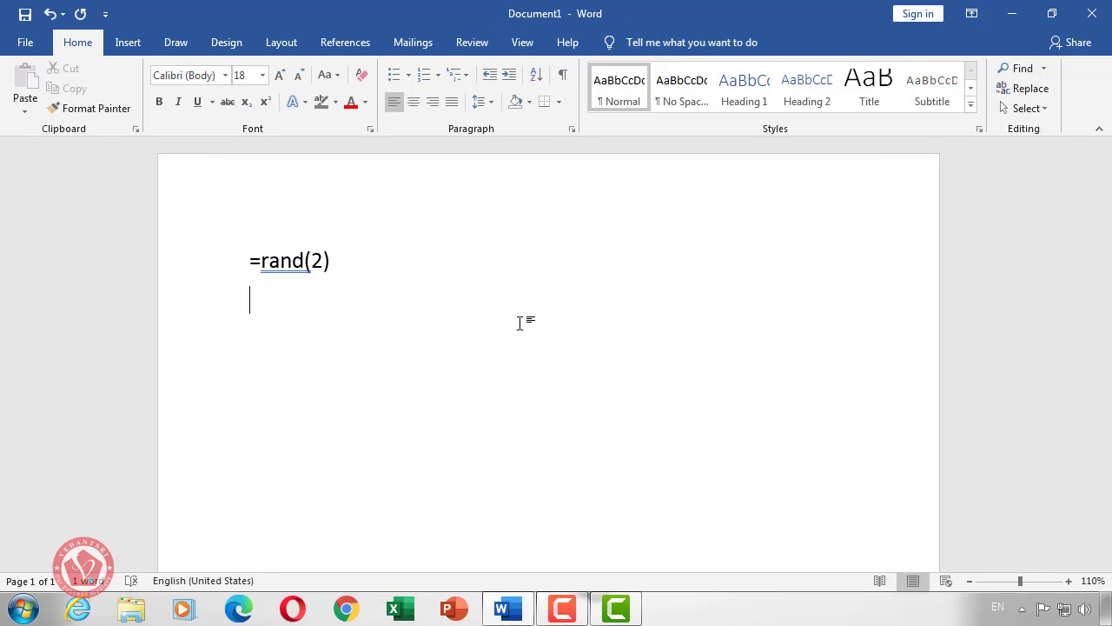
{"action": "key", "text": "ctrl+a"}
{"action": "type", "text": "=rand(1)"}
{"action": "key", "text": "Return"}
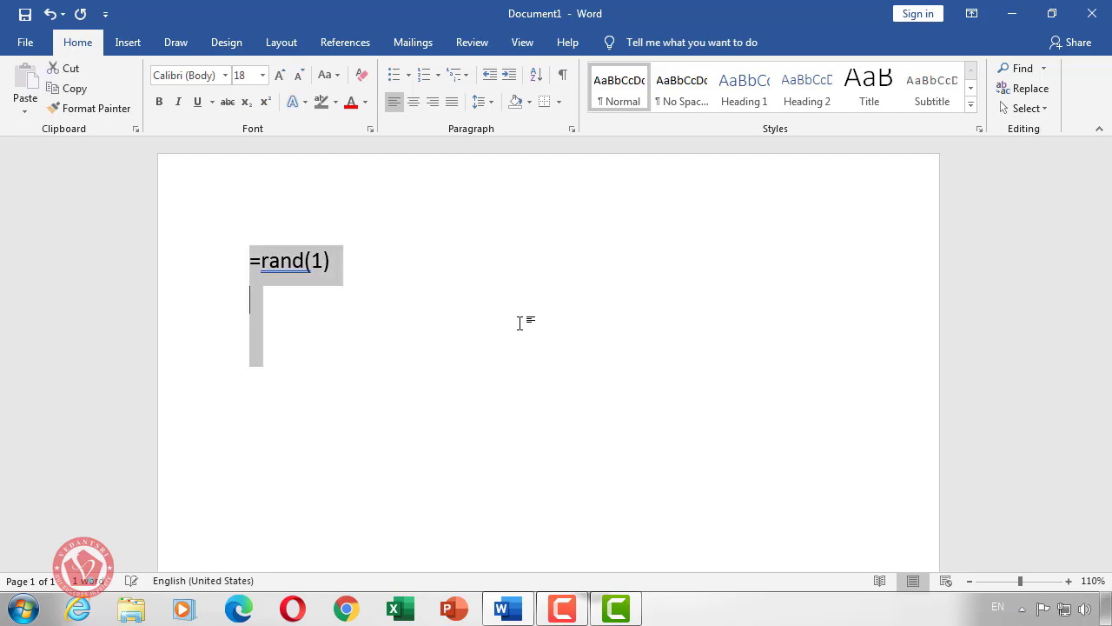
{"action": "key", "text": "ctrl+a"}
{"action": "key", "text": "Delete"}
- Turn AutoCorrect's "Replace text as you type" back on in the proofing options and apply the change
{"action": "key", "text": "alt+f"}
{"action": "key", "text": "t"}
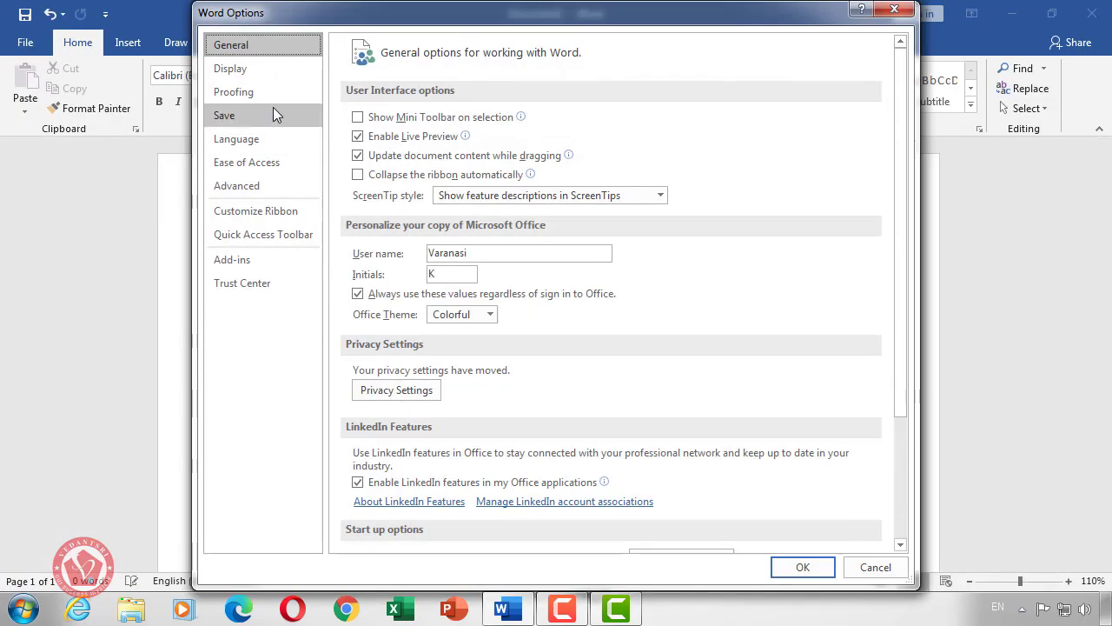
{"action": "left_click", "coordinate": [269, 93]}
{"action": "left_click", "coordinate": [718, 118]}
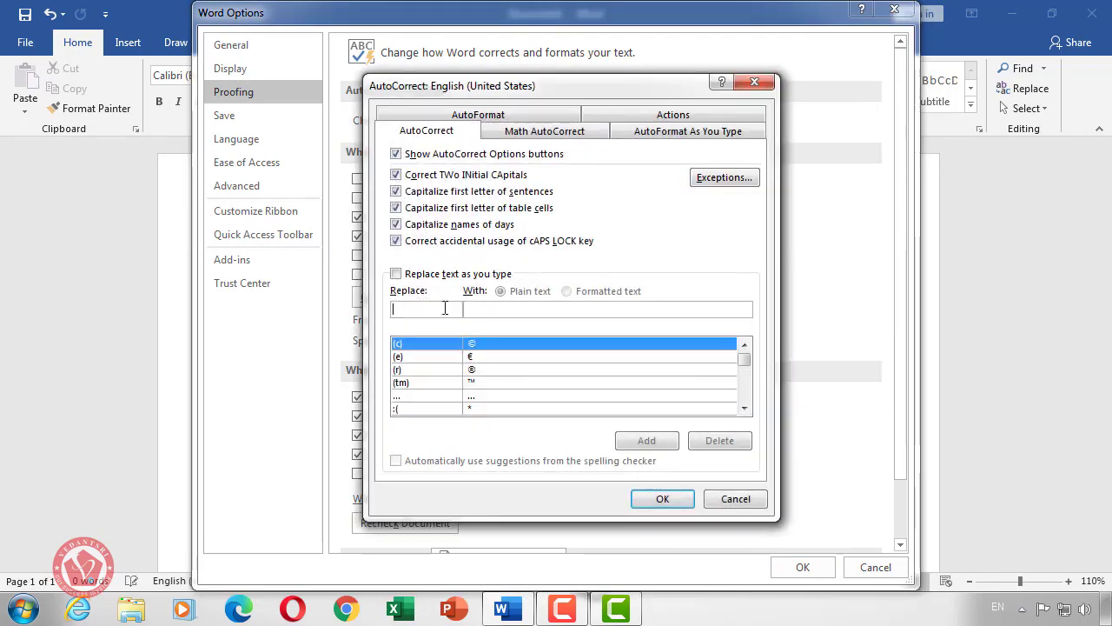
{"action": "left_click", "coordinate": [397, 274]}
{"action": "left_click", "coordinate": [671, 500]}
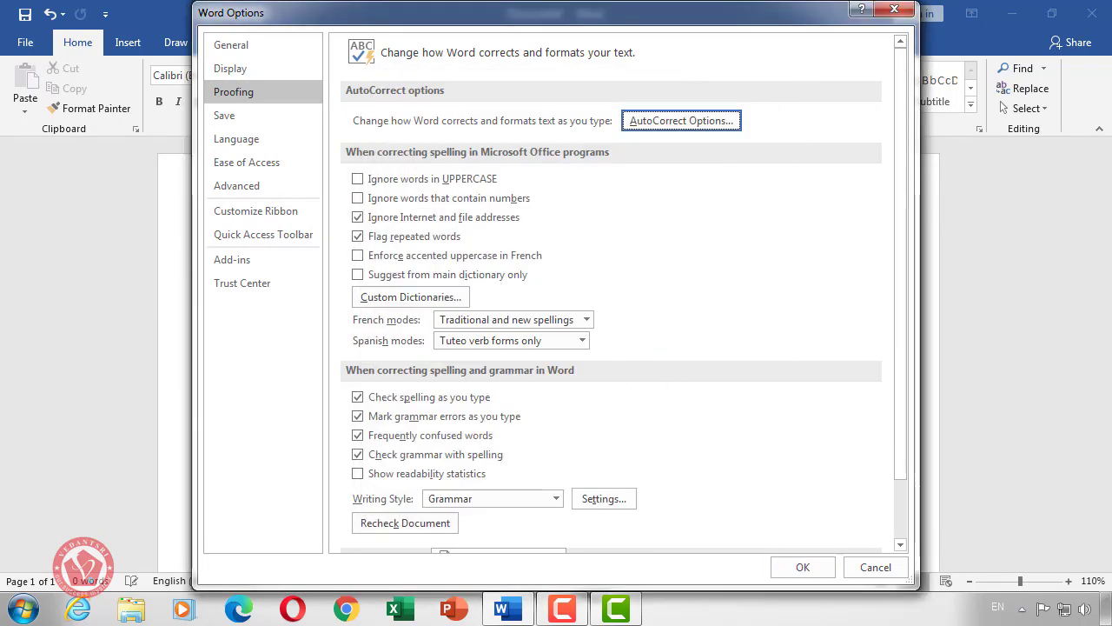
{"action": "left_click", "coordinate": [816, 567]}
- Generate one paragraph of sample text with =rand(1), then clear the document
{"action": "type", "text": "rand("}
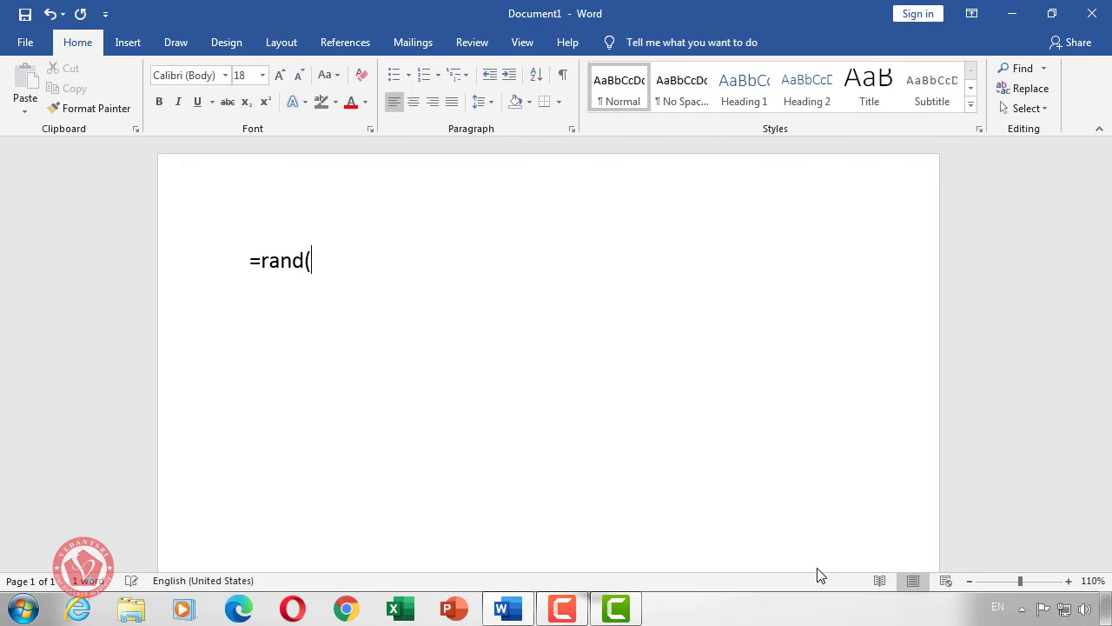
{"action": "type", "text": "1)"}
{"action": "key", "text": "Return"}
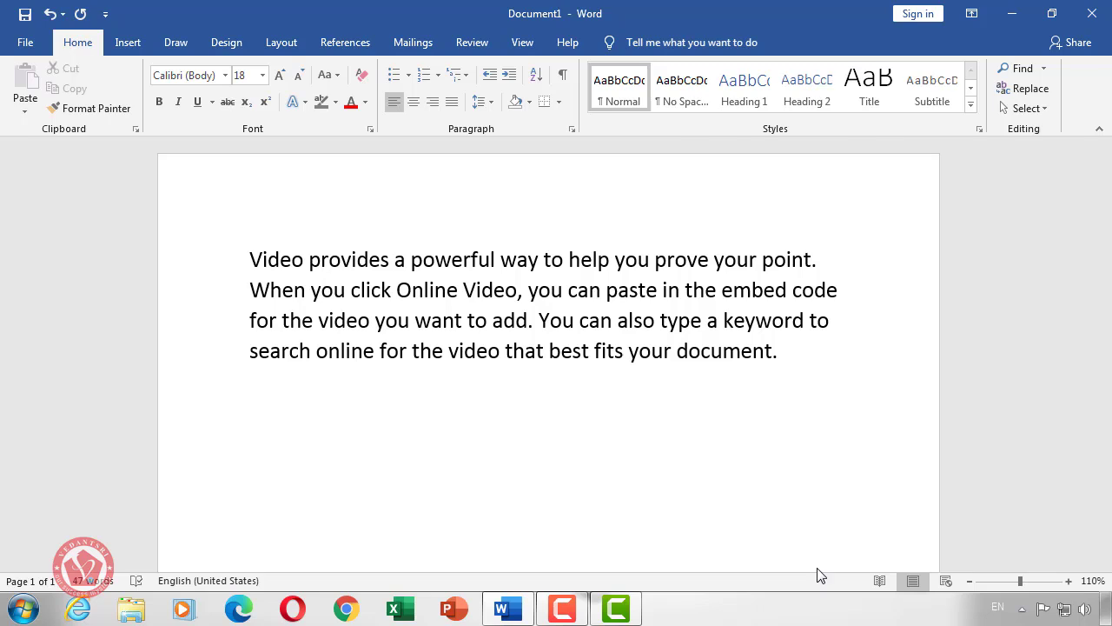
{"action": "key", "text": "ctrl+a"}
{"action": "key", "text": "Delete"}
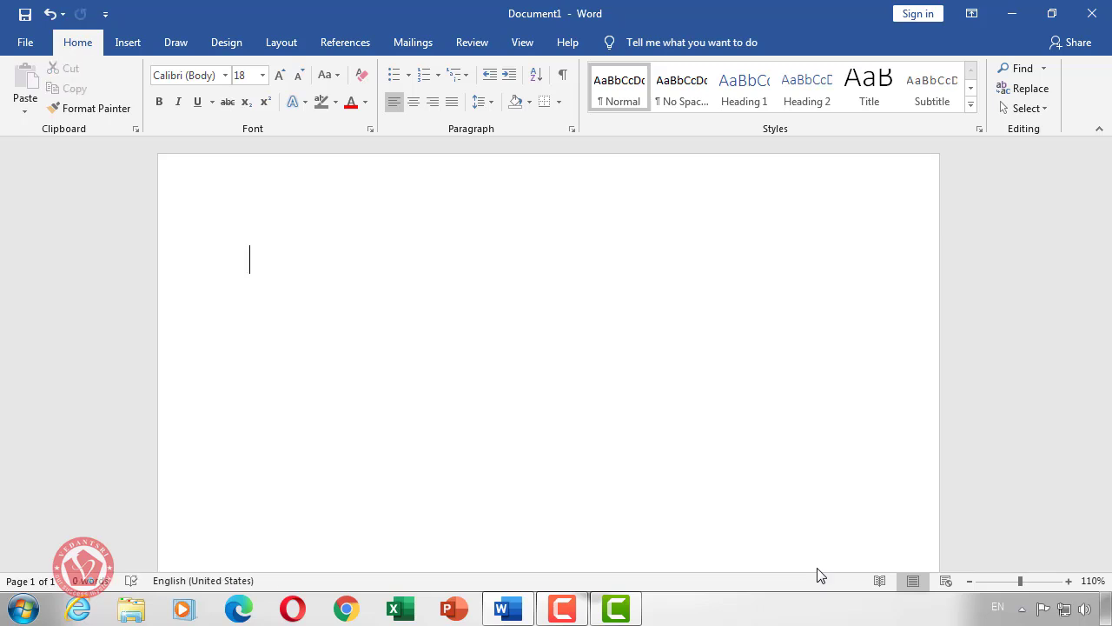